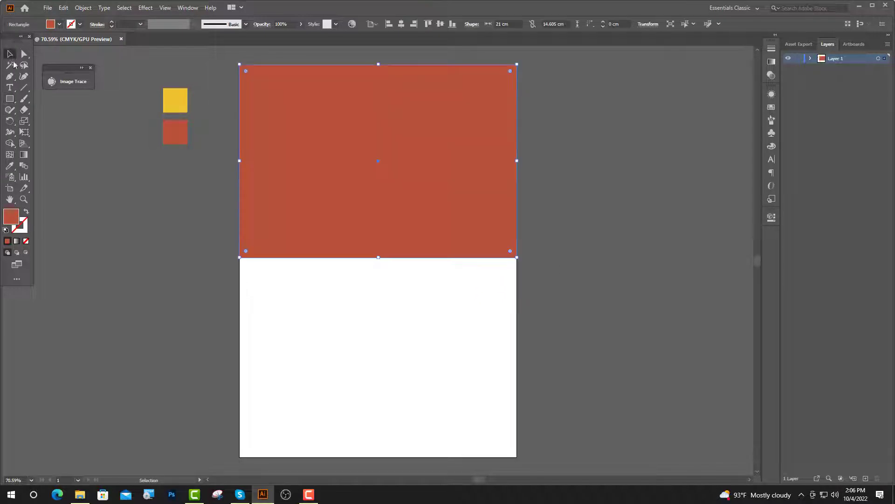
Place the traffic-tokyo street photo from the desktop into the document, sized about 24.1 cm wide over the red rectangle
click(195, 281)
click(859, 9)
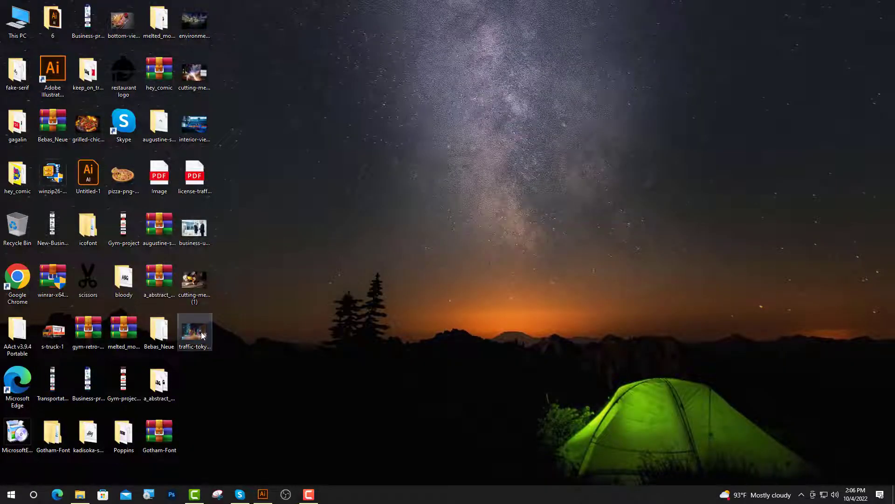
drag(194, 337, 370, 320)
drag(252, 387, 202, 422)
drag(403, 351, 416, 206)
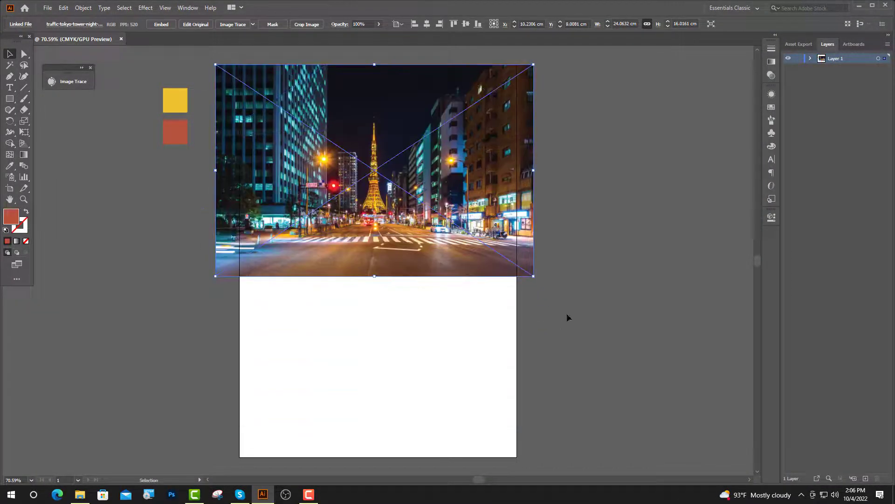
Stack the photo behind the red rectangle and reduce it to about 23.1 × 15.4 cm, slightly overlapping the rectangle on all sides
drag(839, 70, 840, 82)
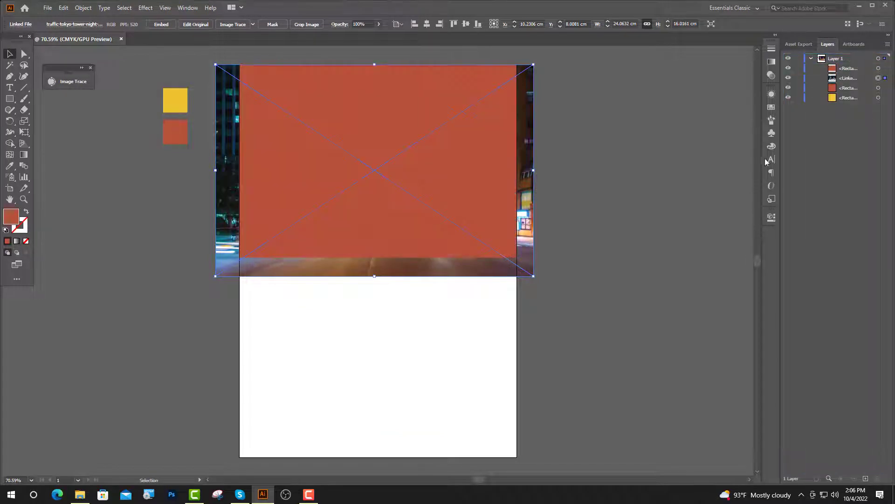
drag(533, 179, 530, 173)
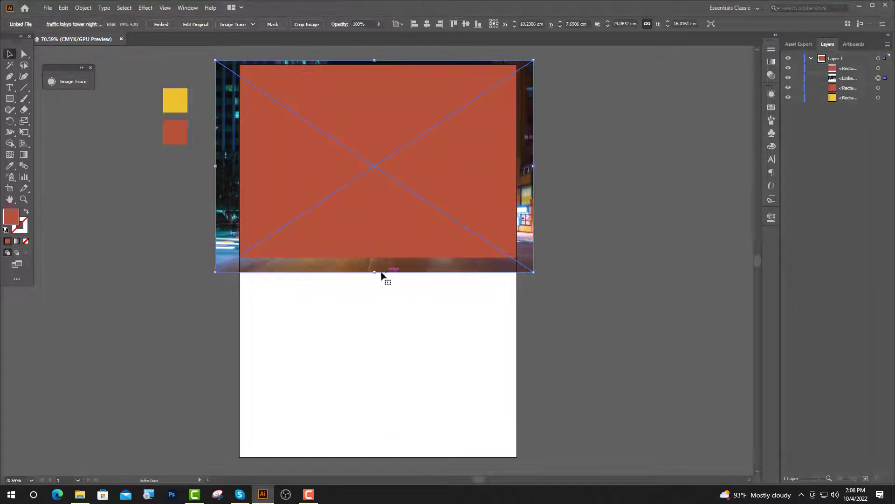
drag(377, 274, 375, 263)
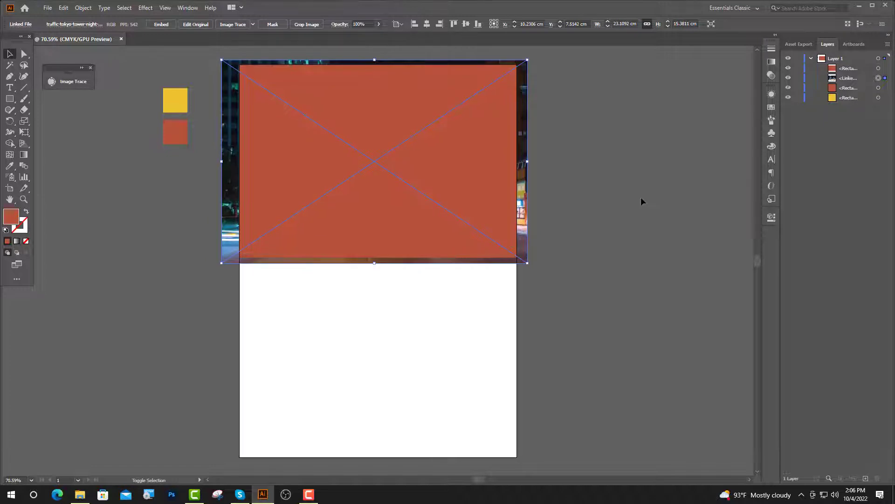
Clip the street photo to the red rectangle with a clipping mask
click(614, 205)
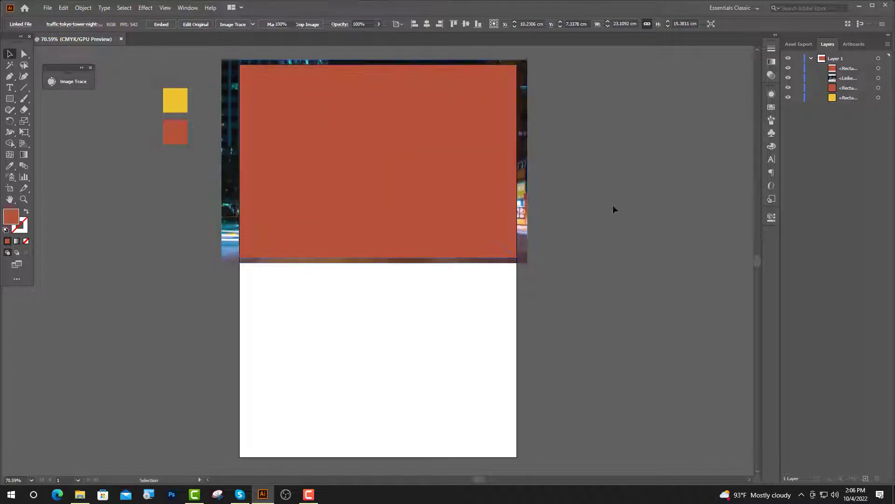
click(521, 221)
shift+click(362, 227)
right_click(362, 227)
click(401, 306)
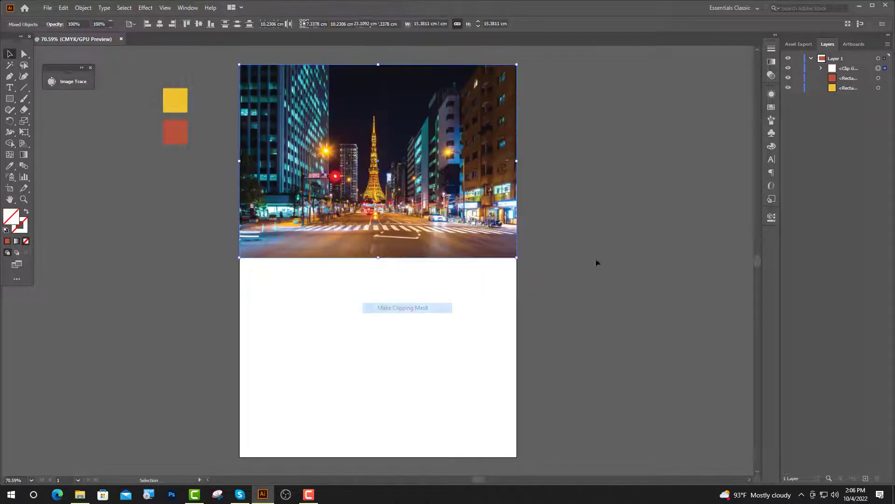
click(595, 259)
Show the rulers and place margin guides about 1 cm inside all four edges of the artboard
key(ctrl+minus)
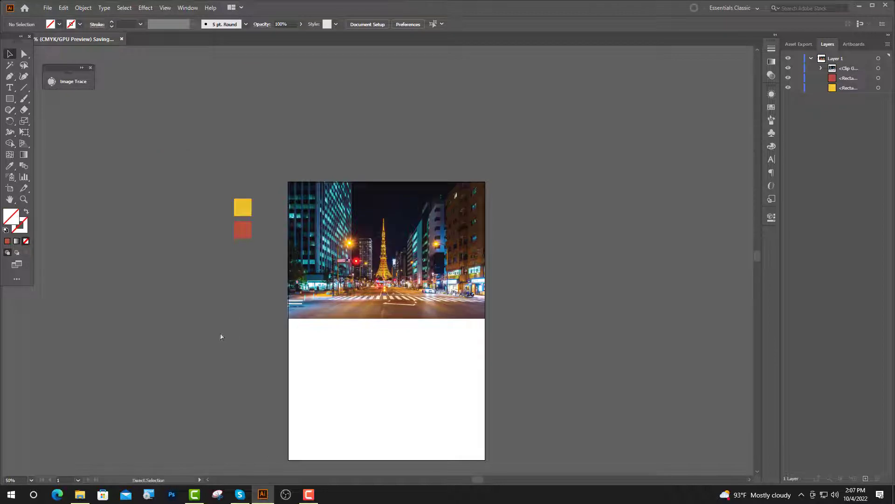
key(ctrl+r)
drag(312, 189, 312, 191)
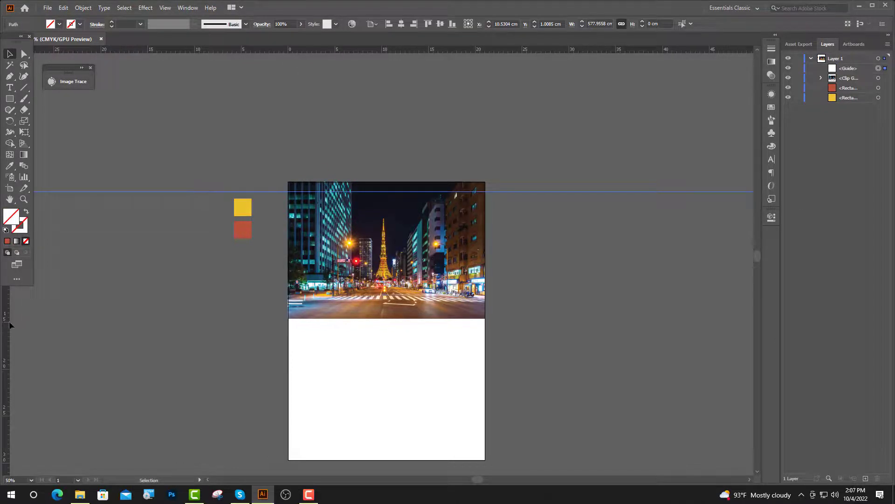
drag(287, 354, 451, 371)
drag(450, 370, 484, 372)
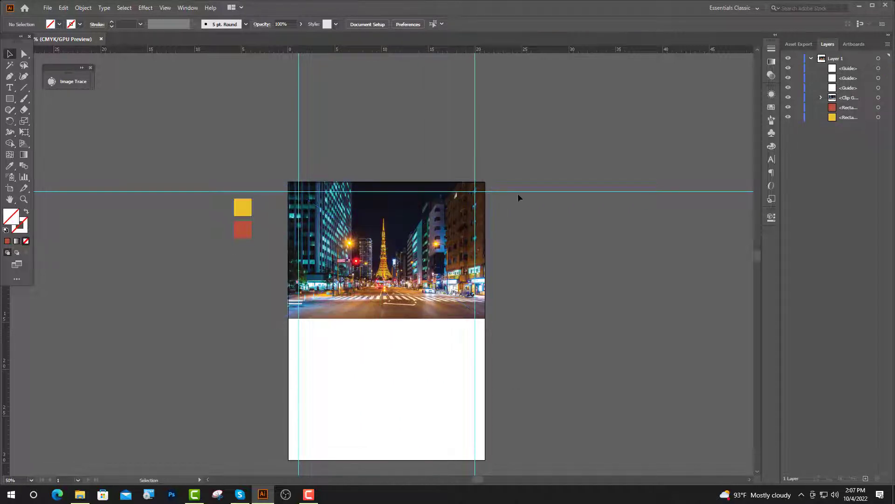
drag(519, 192, 530, 451)
Draw a black-filled circle about 10.8 cm across and move it to the white area below the photo
scroll(513, 354, up, 1)
scroll(418, 245, up, 1)
scroll(411, 238, down, 5)
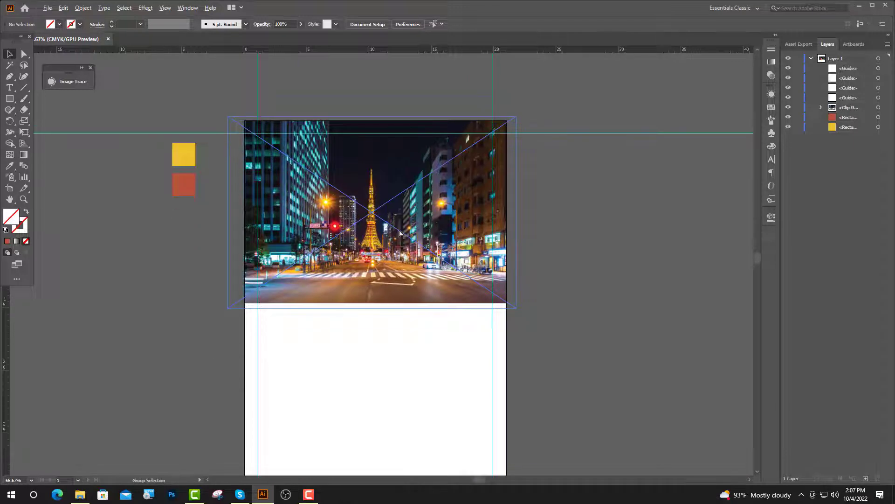
scroll(399, 231, up, 1)
scroll(400, 232, down, 4)
drag(9, 99, 41, 123)
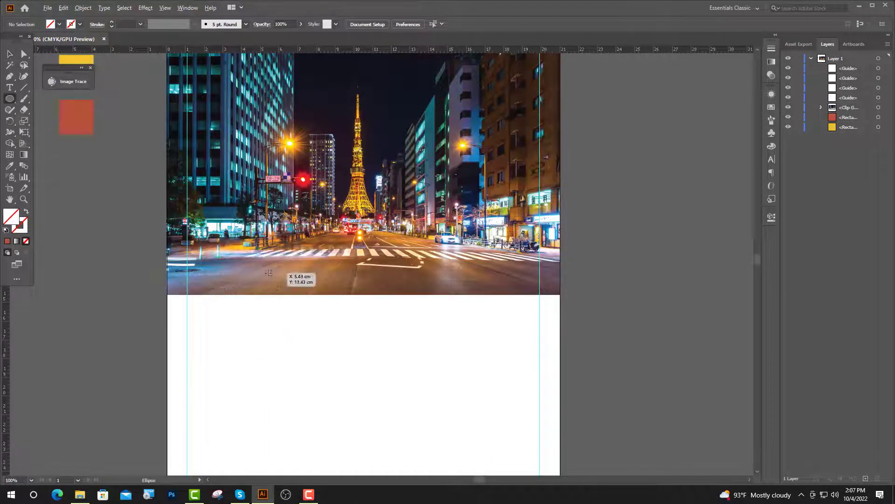
drag(269, 272, 336, 376)
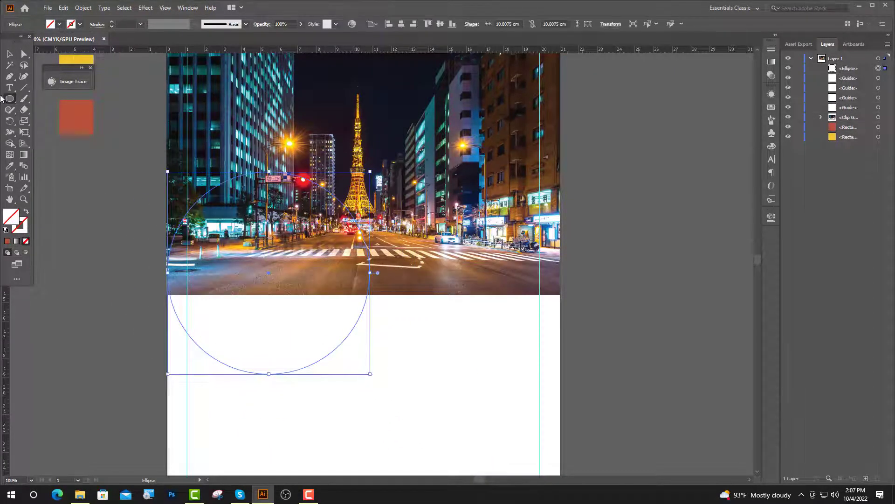
click(55, 25)
click(26, 41)
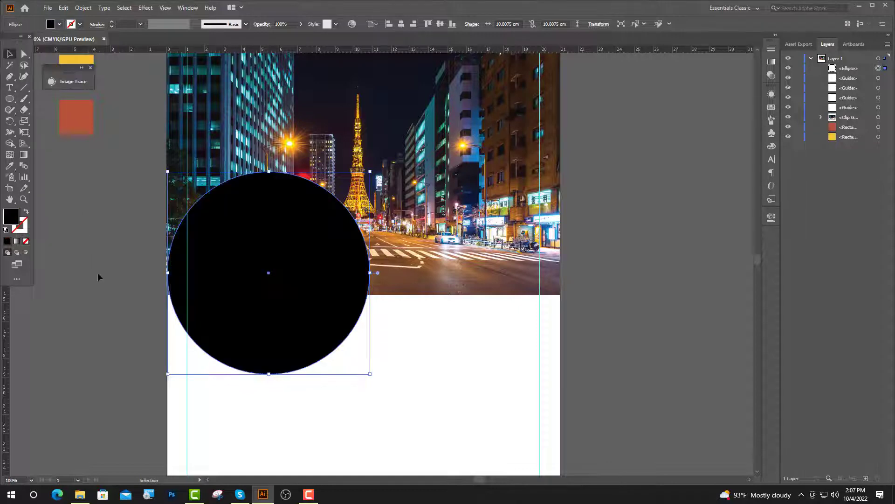
drag(302, 301, 486, 453)
key(ctrl+shift+a)
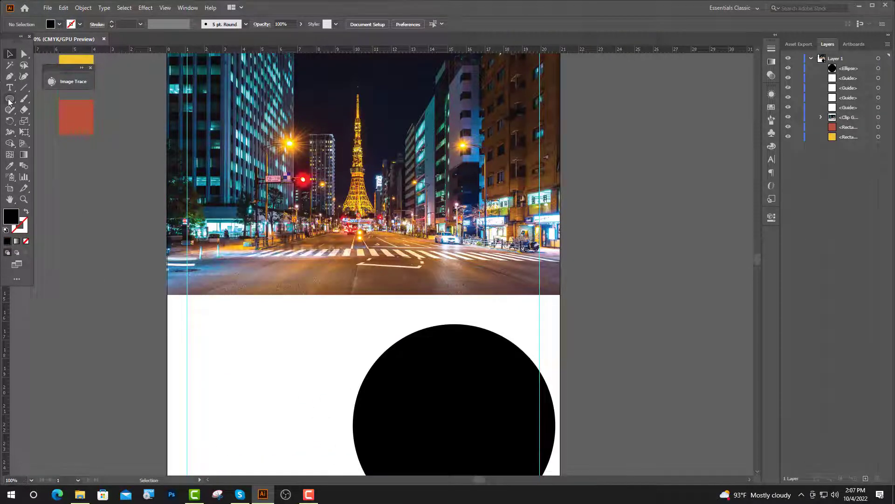
Draw a vertical black rectangle about 4.5 × 14.6 cm spanning the photo's full height over its left part
drag(9, 100, 54, 95)
key(ctrl+0)
drag(235, 100, 292, 281)
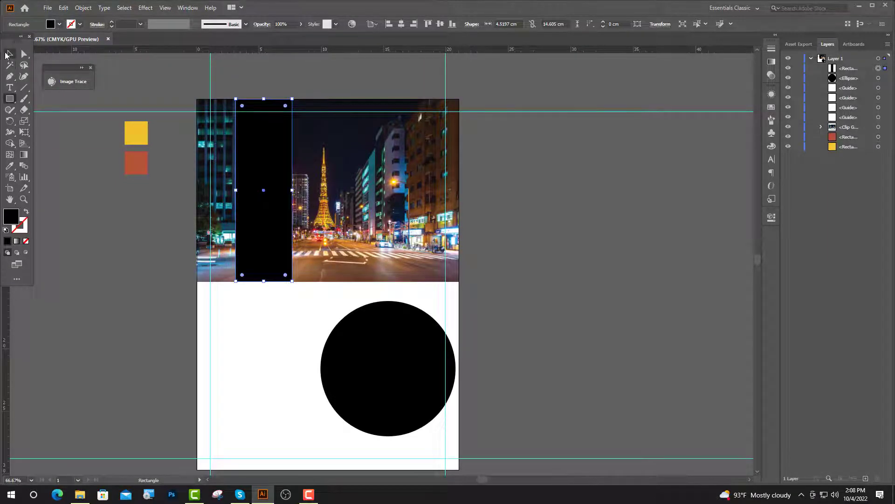
click(7, 55)
click(479, 200)
Duplicate the black strip just to its right and narrow the copy to about 3.4 cm
scroll(479, 201, up, 1)
scroll(273, 244, up, 1)
drag(276, 243, 371, 231)
Set the opacity of the narrow strip to 20% and of the wider strip to 35%
click(772, 217)
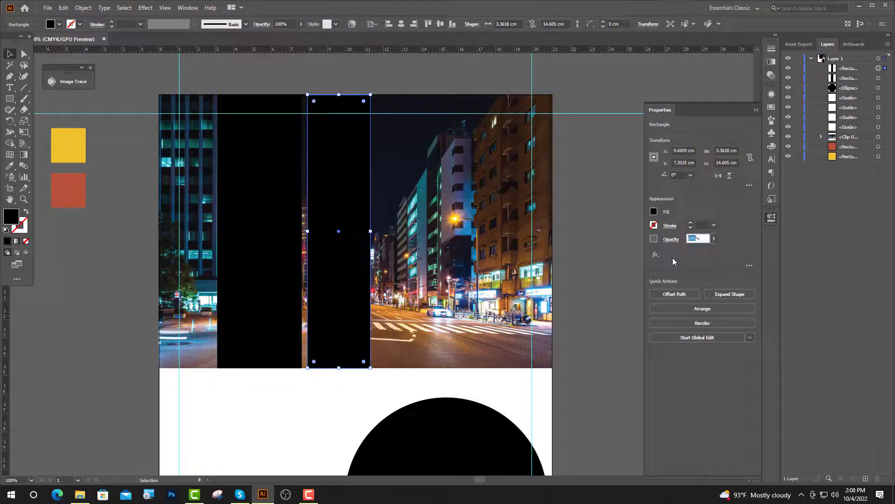
text(20)
key(Return)
click(599, 271)
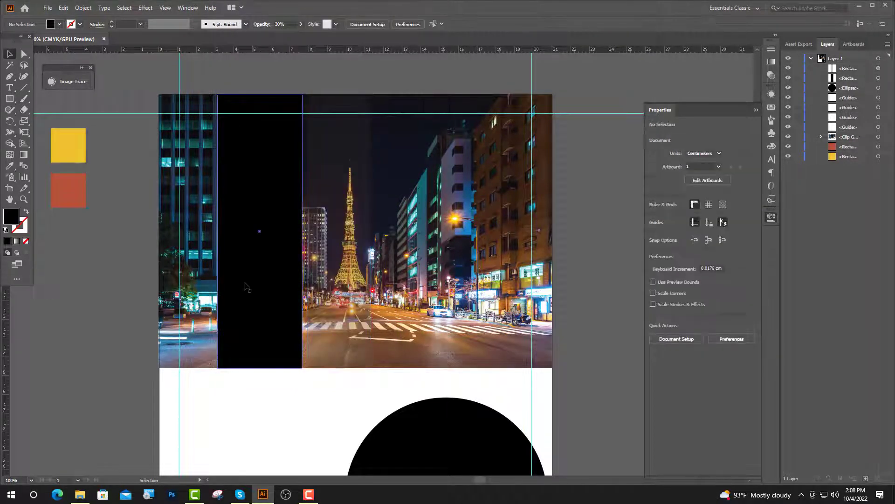
click(246, 286)
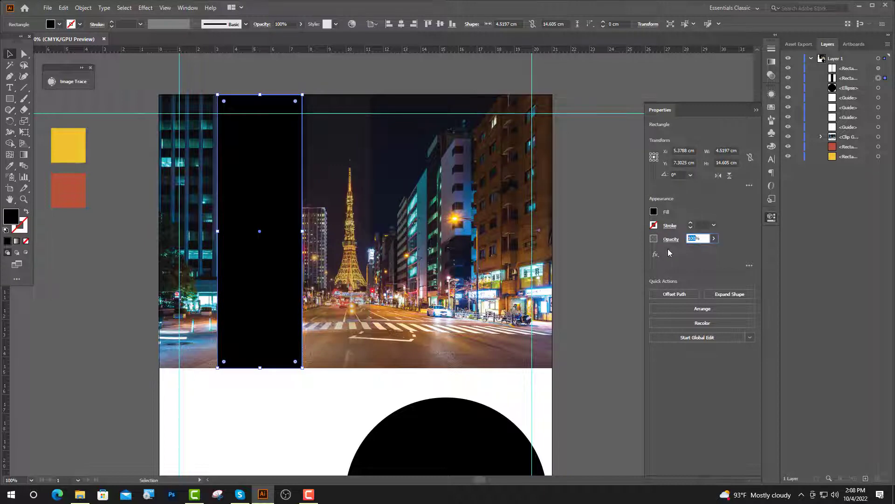
key(Return)
Change the fill of both semi-transparent strips to dark grey #111111
shift+click(351, 305)
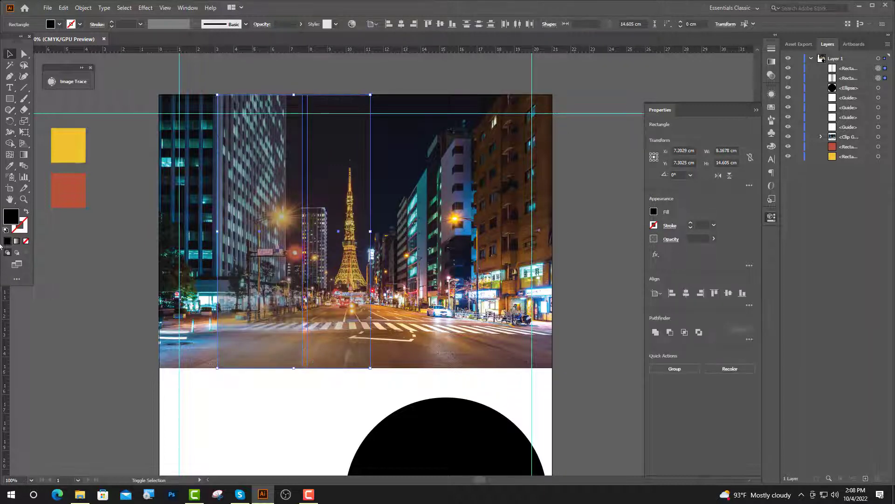
double_click(10, 217)
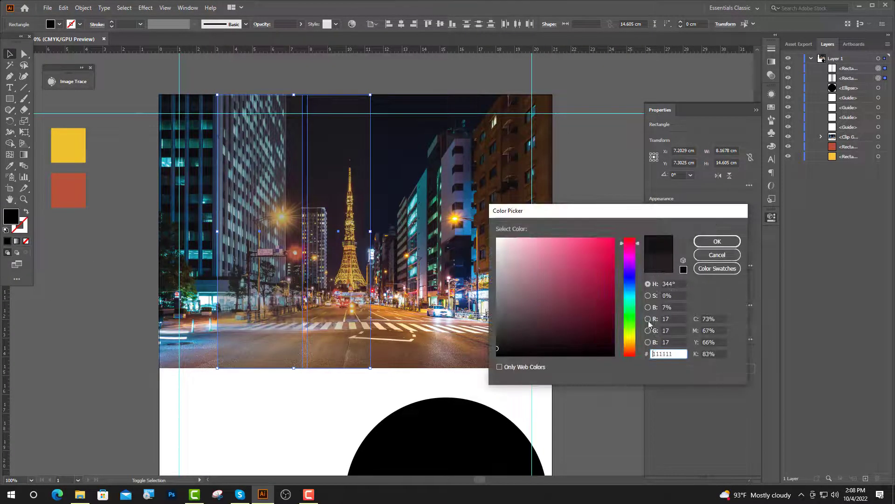
click(718, 241)
click(605, 228)
Slant the narrow strip by shifting both its top anchor points right until its top-left corner meets the photo's right edge
scroll(605, 228, up, 2)
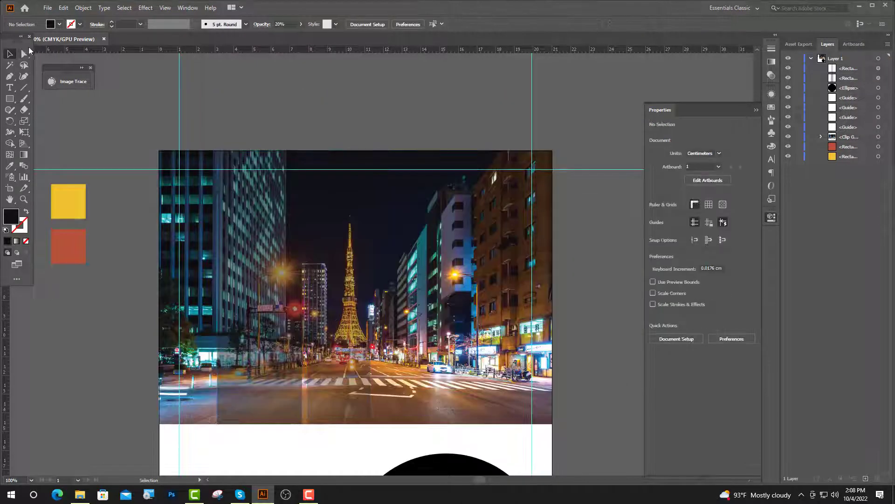
click(24, 54)
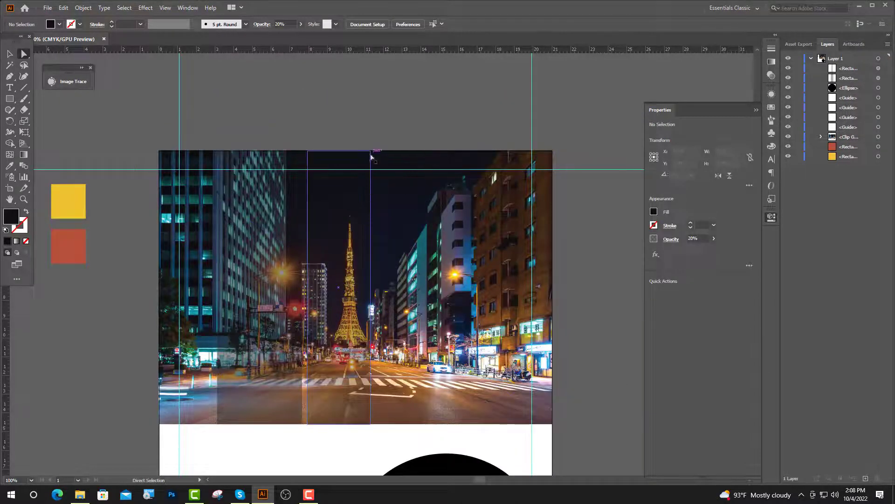
drag(307, 151, 310, 150)
key(shift+Right)
key(shift+Right)
key(shift+Right)
key(shift+Right)
key(shift+Right)
key(shift+Right)
key(shift+Right)
key(shift+Right)
key(shift+Right)
key(shift+Right)
key(shift+Right)
key(shift+Right)
key(shift+Right)
key(shift+Right)
key(shift+Right)
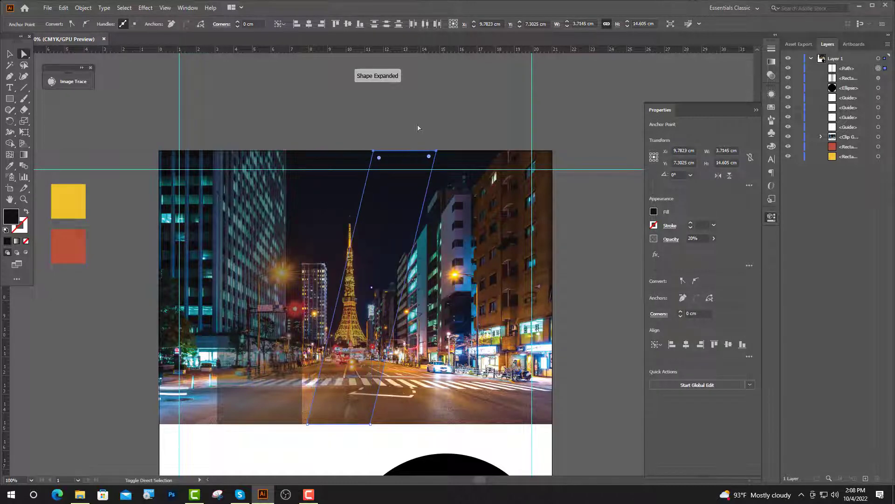
key(shift+Right)
key(shift+Right)
key(shift+Right)
key(shift+Right)
key(shift+Right)
key(shift+Right)
key(shift+Right)
key(shift+Right)
key(shift+Right)
key(shift+Right)
key(shift+Right)
key(shift+Right)
key(shift+Right)
key(shift+Right)
key(shift+Right)
key(shift+Right)
key(shift+Right)
key(shift+Right)
key(shift+Right)
key(shift+Right)
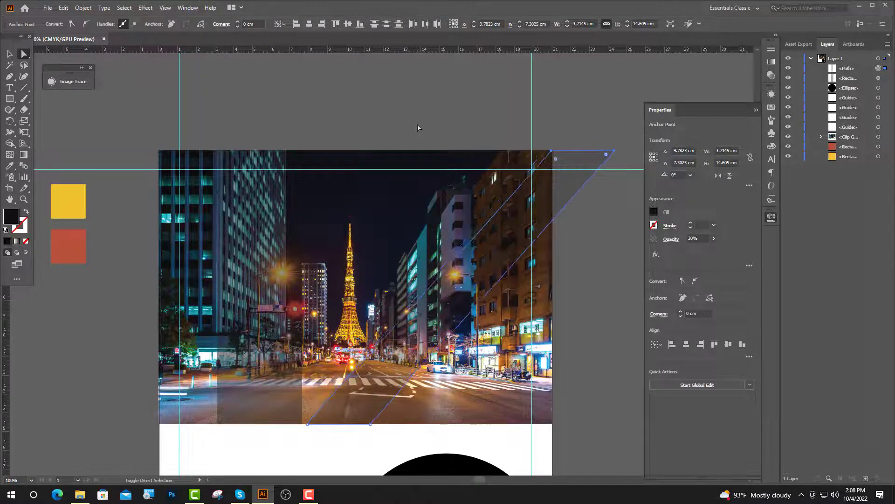
click(418, 128)
Nudge the wider strip slightly right and slant it diagonally by shifting both its top anchor points to the right
scroll(293, 255, down, 1)
click(283, 322)
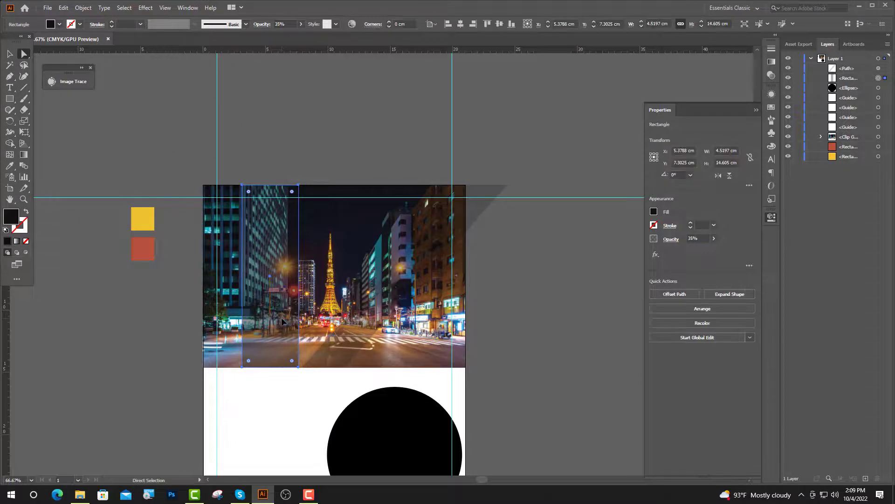
scroll(283, 322, right, 2)
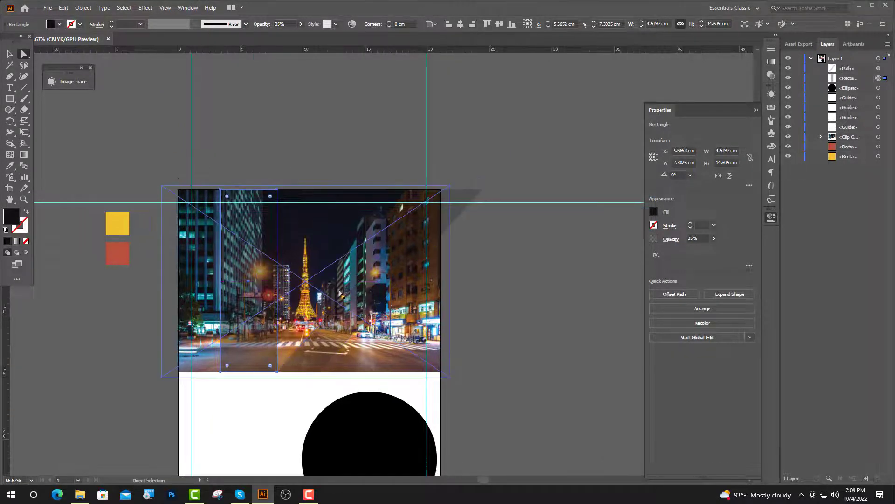
scroll(279, 280, up, 3)
key(ctrl+shift+a)
click(278, 259)
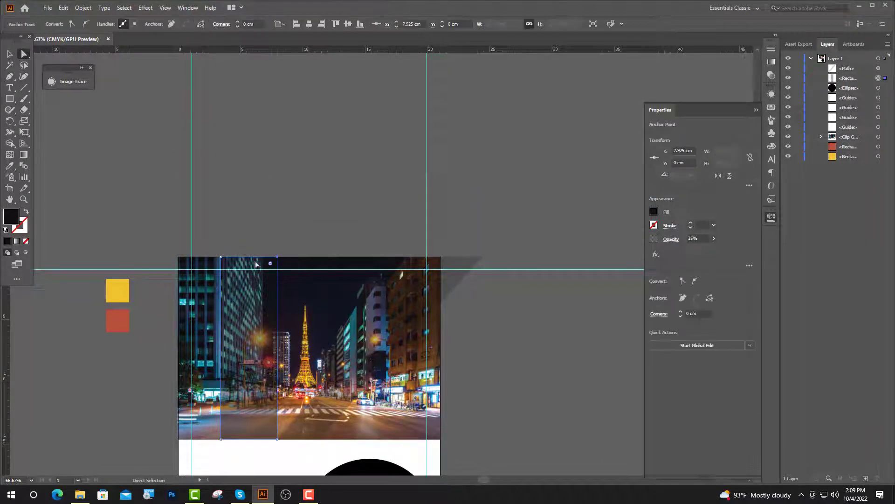
shift+click(222, 257)
key(shift+Right)
key(shift+Right)
key(shift+Right)
key(shift+Right)
key(shift+Right)
key(shift+Right)
key(shift+Right)
key(shift+Right)
key(shift+Right)
key(shift+Right)
key(shift+Right)
key(shift+Right)
key(shift+Right)
key(shift+Right)
key(shift+Right)
key(shift+Right)
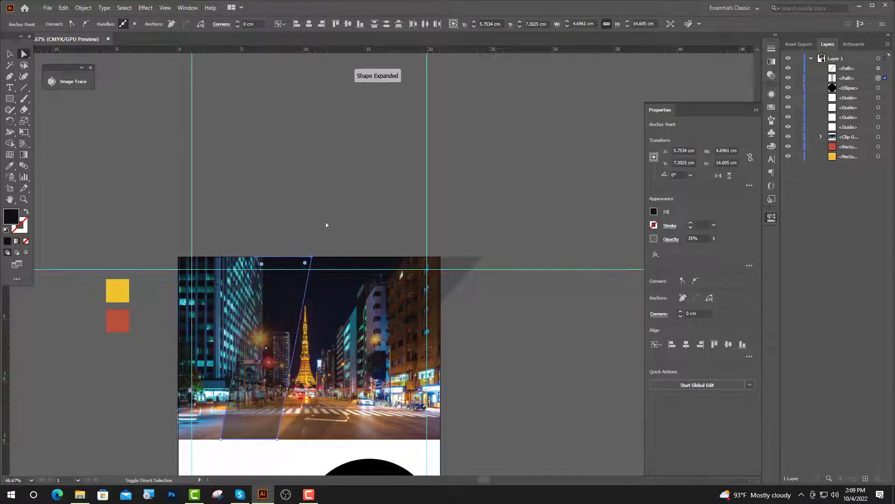
key(shift+Right)
key(shift+Right)
key(shift+Right)
key(shift+Right)
key(shift+Right)
key(shift+Right)
key(shift+Right)
key(shift+Right)
key(shift+Right)
key(shift+Right)
key(shift+Right)
key(shift+Right)
key(shift+Right)
key(shift+Right)
key(shift+Right)
key(shift+Right)
key(shift+Right)
key(shift+Right)
key(shift+Right)
key(shift+Right)
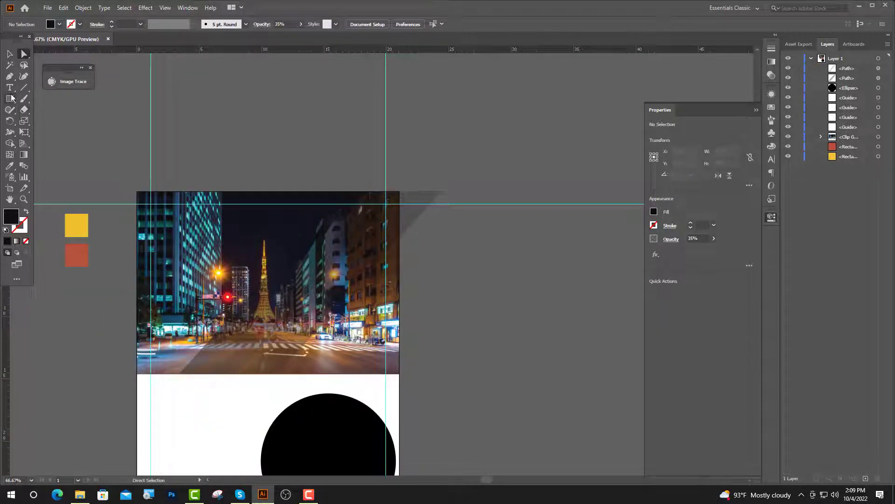
Trim the slanted strip's overhang beyond the artboard's right edge by subtracting a rectangle drawn over it
drag(13, 98, 61, 100)
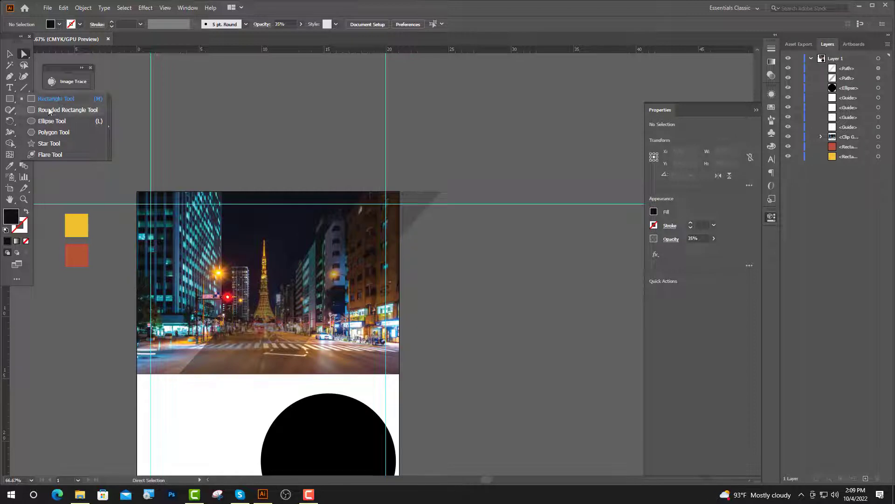
click(40, 101)
mouse_move(406, 168)
mouse_down()
mouse_move(480, 264)
mouse_move(391, 260)
mouse_move(417, 265)
mouse_up()
key(v)
click(486, 269)
scroll(473, 250, up, 3)
shift+click(229, 196)
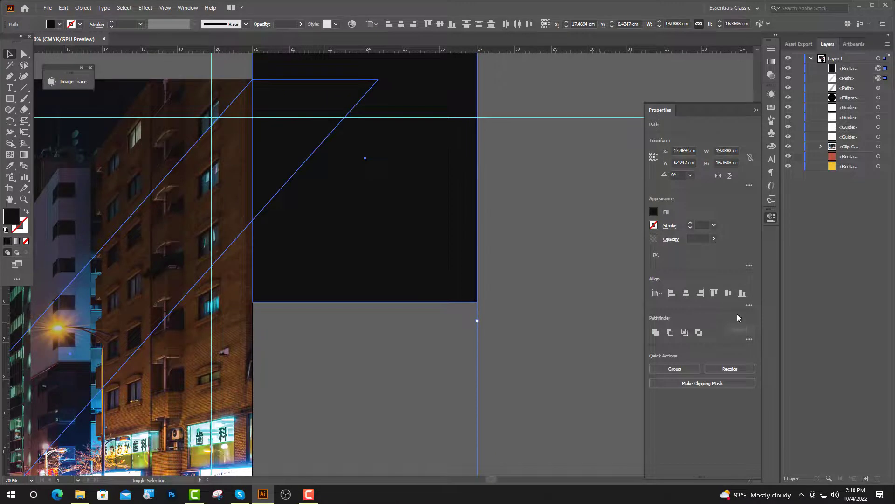
click(671, 334)
click(544, 280)
Move the black circle to the artboard's left edge, centred on the photo's lower edge, bring it to front and shrink it to about 10.2 cm
scroll(597, 322, down, 2)
scroll(597, 322, up, 1)
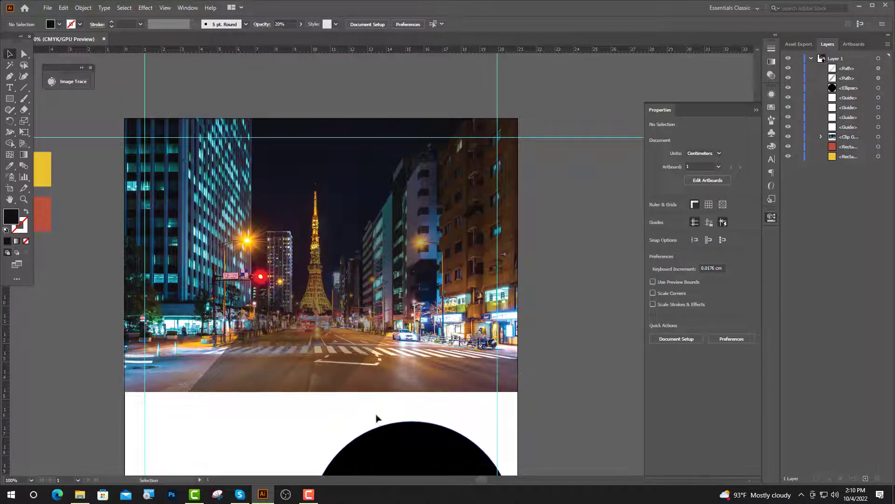
scroll(377, 418, down, 3)
drag(413, 439, 227, 307)
key(ctrl+shift+bracketright)
scroll(227, 307, up, 2)
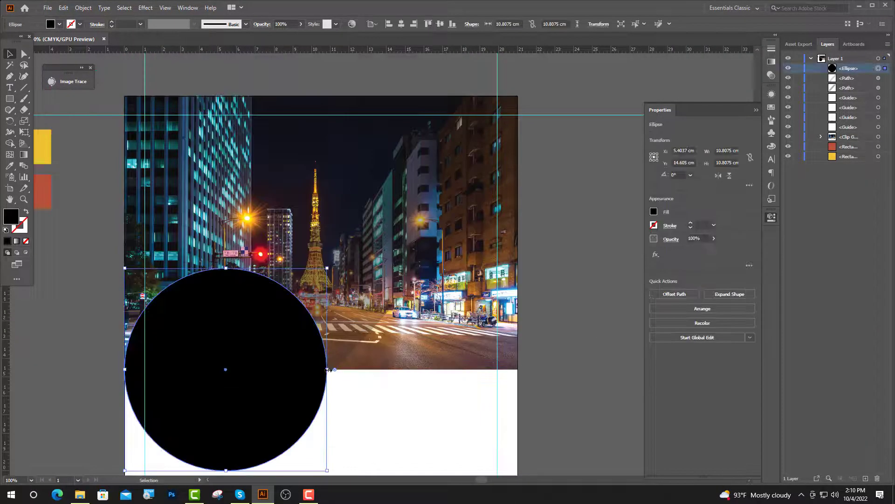
drag(329, 369, 315, 369)
key(a)
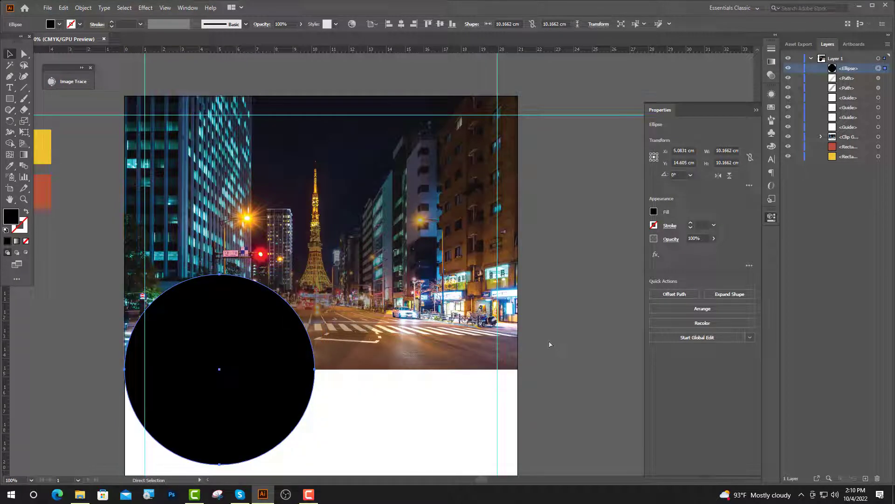
Add a concentric copy of the black circle, scaled down to about 8.5 cm, and fill it with the yellow swatch's colour
key(v)
drag(219, 274, 220, 290)
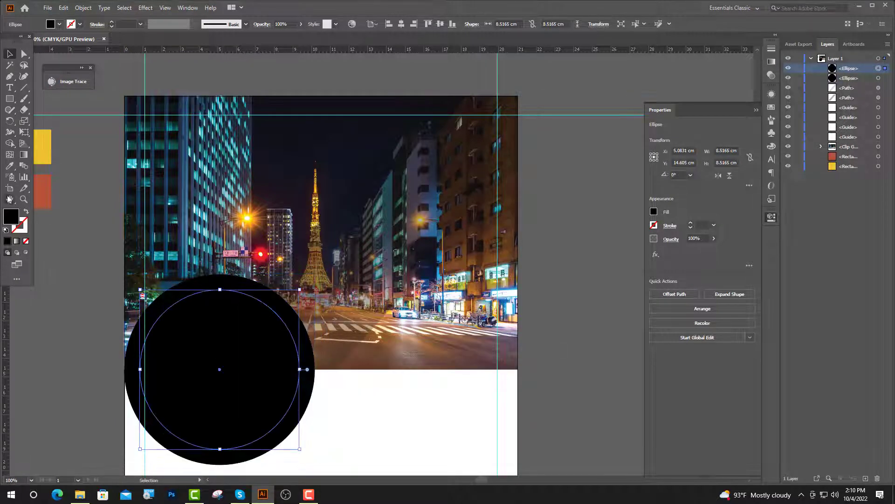
click(8, 167)
click(43, 144)
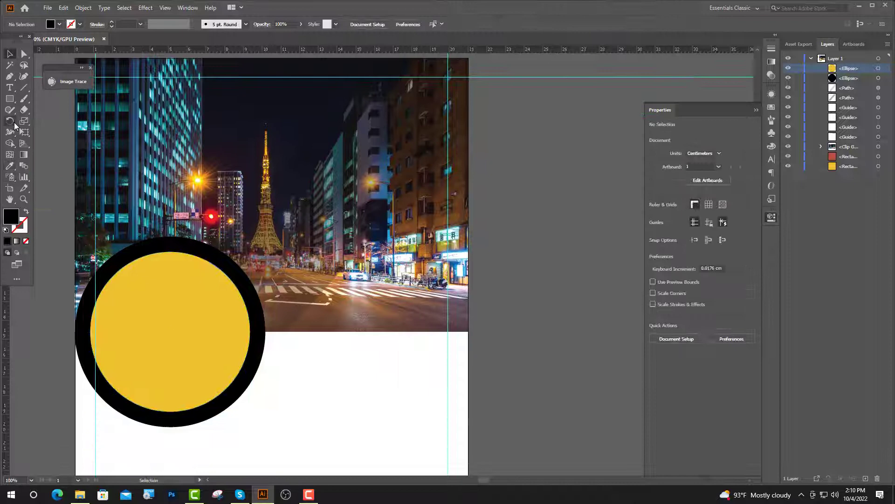
Draw a narrow pointed spike with the Pen tool from inside the yellow circle along the wide strip's edge to the photo's top
click(9, 78)
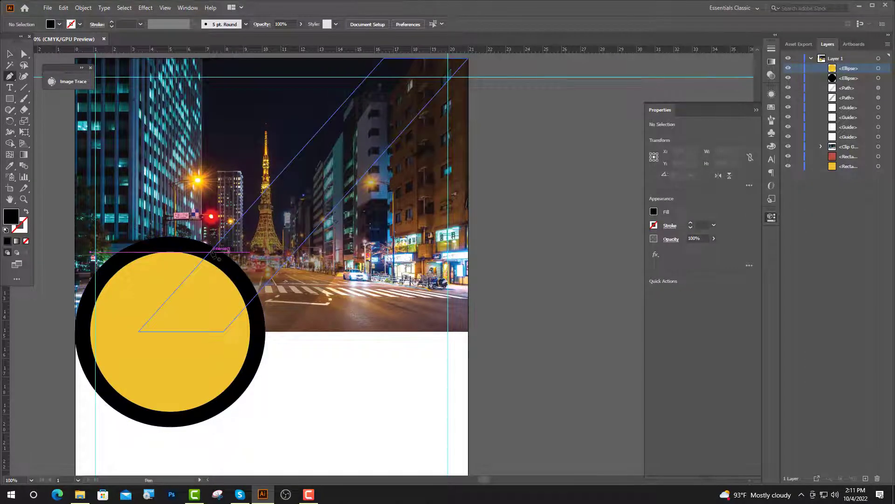
click(212, 251)
scroll(383, 65, up, 3)
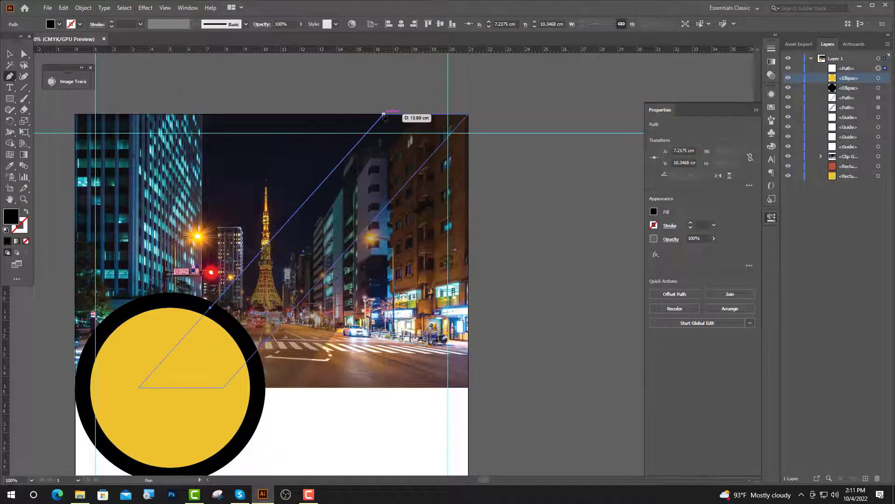
click(383, 114)
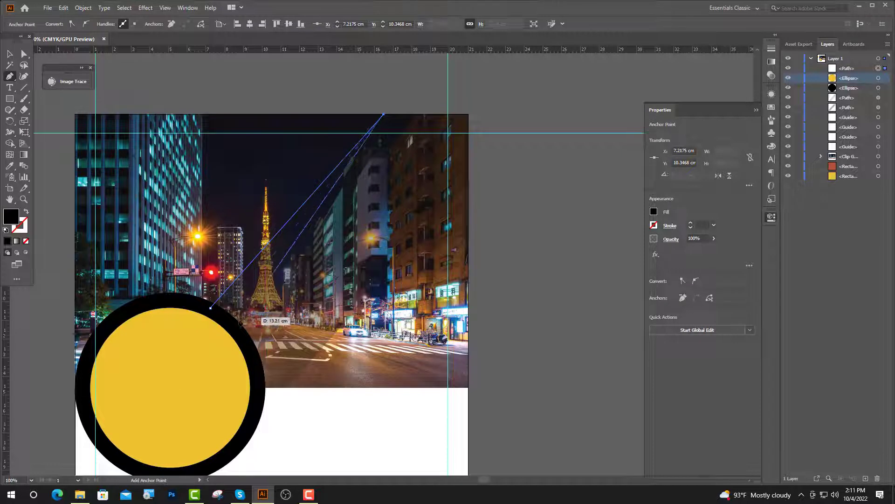
click(164, 337)
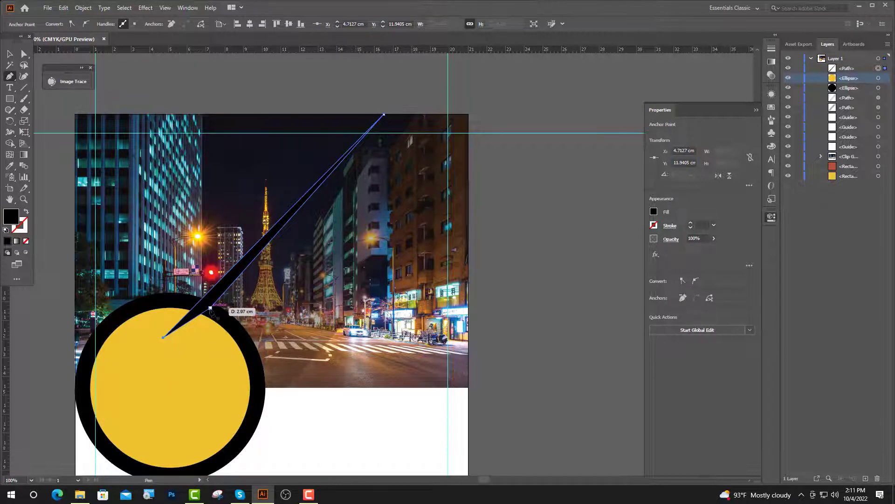
click(210, 308)
Widen the spike's base by moving its lower-right anchor point into the yellow circle, and fill the spike with the circle's yellow
key(v)
click(104, 80)
click(24, 55)
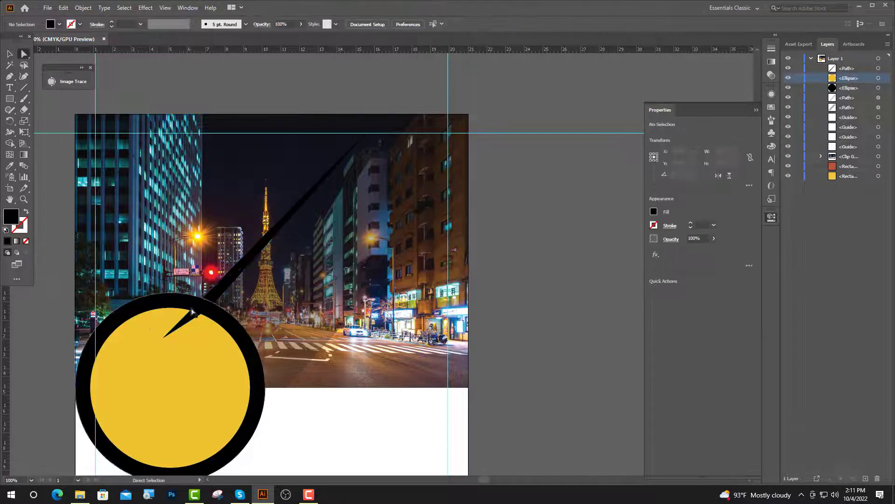
drag(209, 308, 180, 339)
key(i)
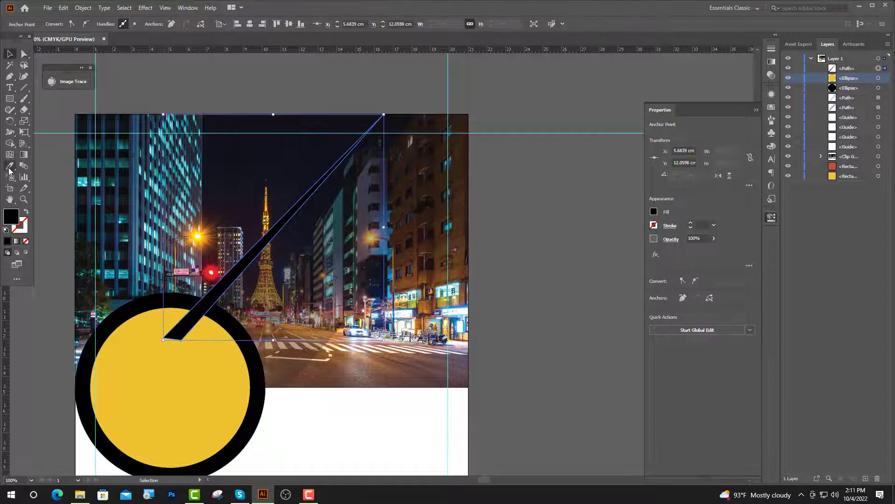
click(111, 341)
click(10, 54)
click(56, 102)
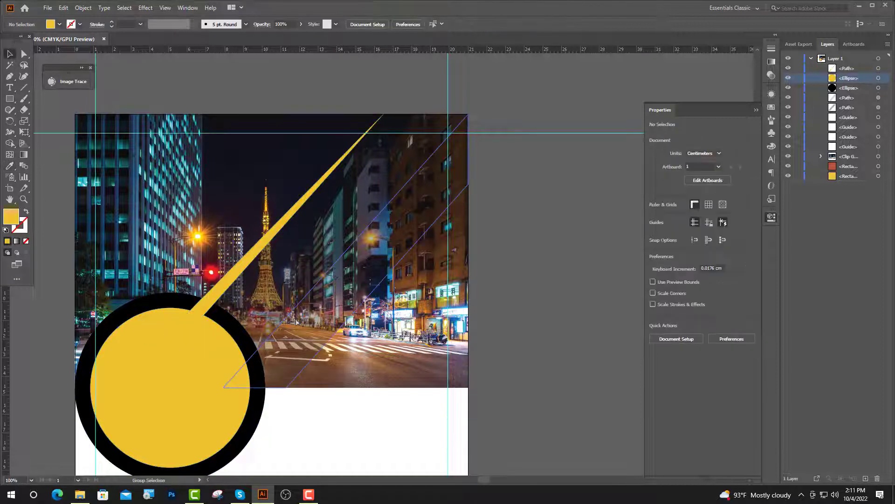
Draw a second, shorter yellow spike to the right of the first, rising diagonally from the yellow circle's edge over the photo
scroll(290, 319, up, 1)
scroll(290, 319, down, 1)
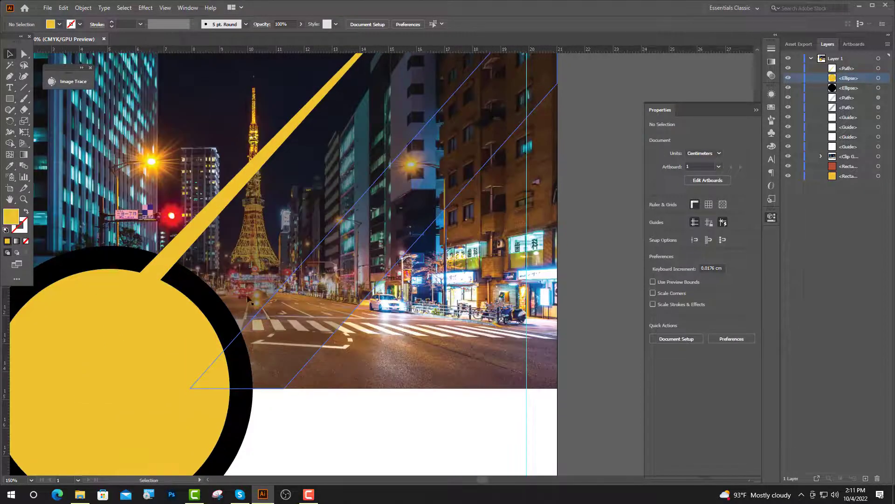
click(9, 76)
click(176, 323)
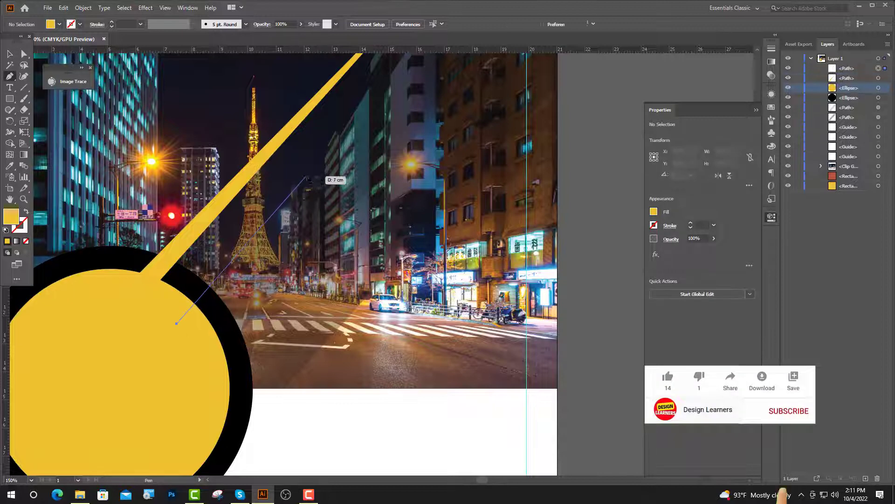
click(338, 141)
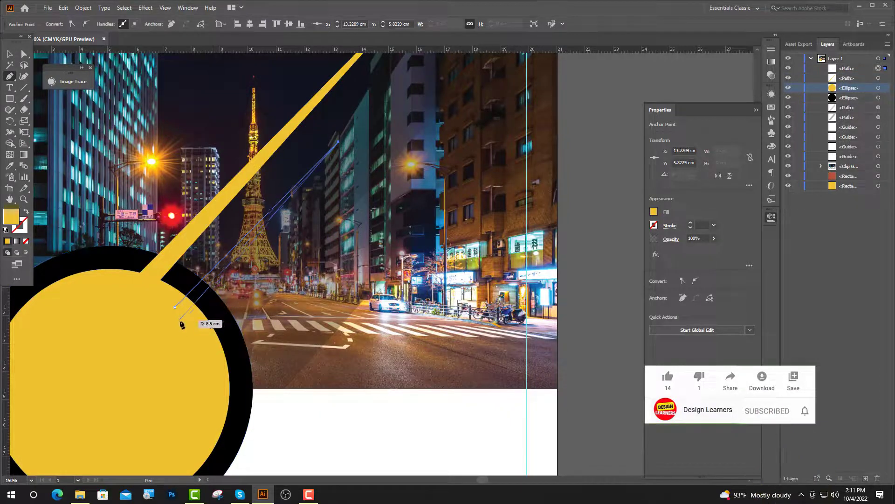
click(182, 316)
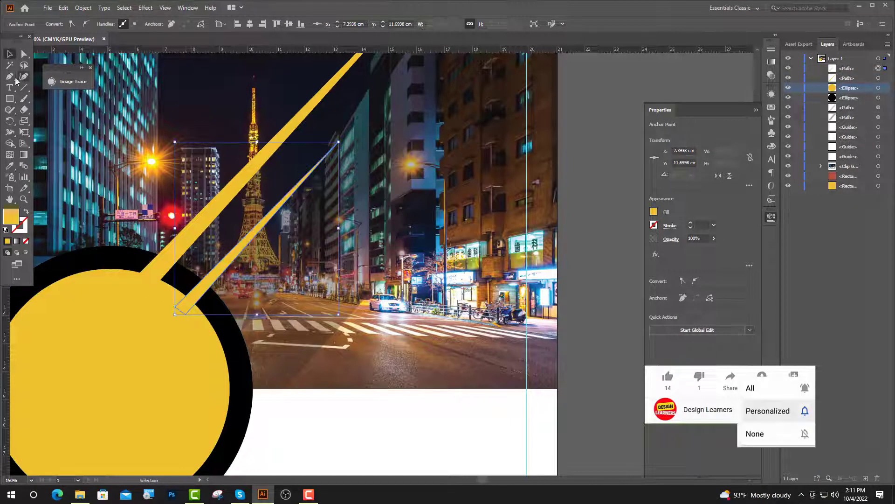
Draw a third yellow spike below the second, rising diagonally from the black ring towards the photo's middle
click(237, 335)
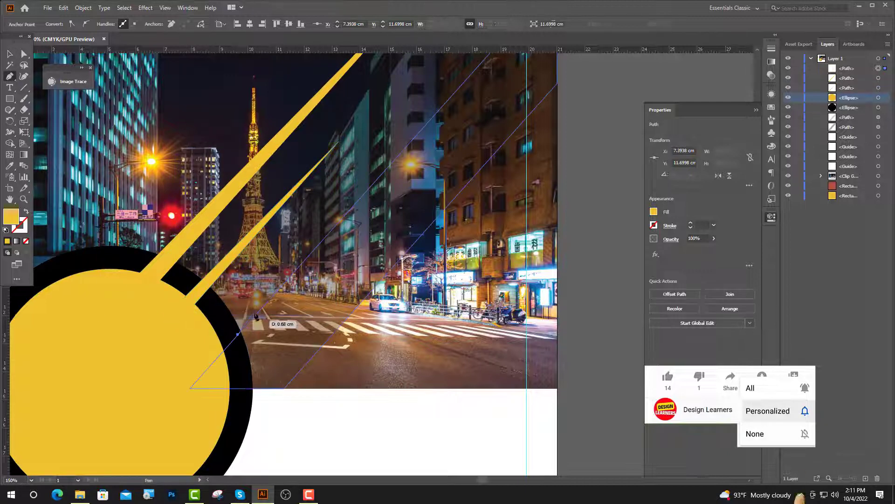
click(337, 227)
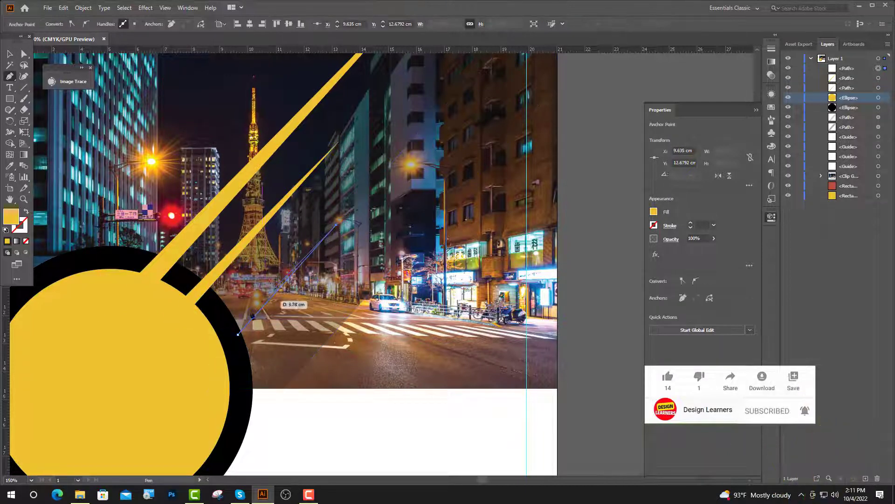
click(213, 342)
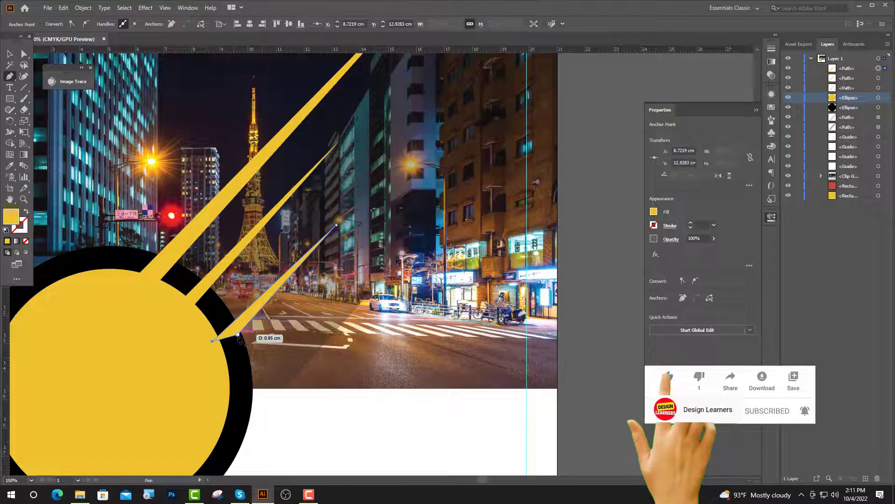
Recolour the two shorter spikes white by sampling the blank page area
shift+click(246, 242)
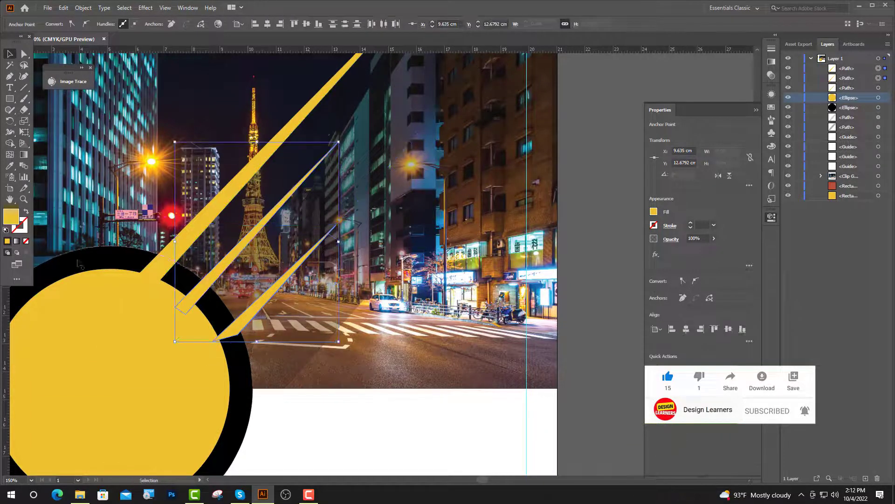
click(9, 166)
click(331, 434)
key(ctrl+minus)
Draw a white diagonal band from the black ring at the photo's lower edge up to a flat top beyond the third spike
key(p)
key(ctrl+shift+a)
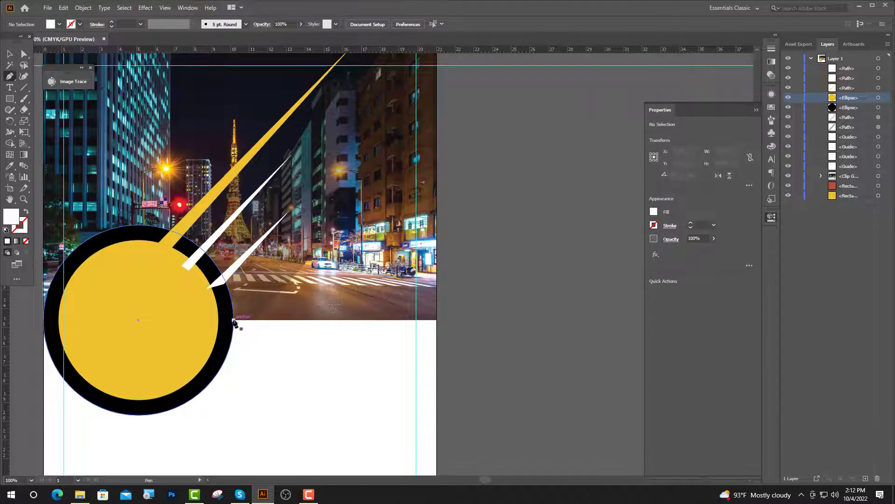
click(234, 320)
scroll(330, 214, up, 2)
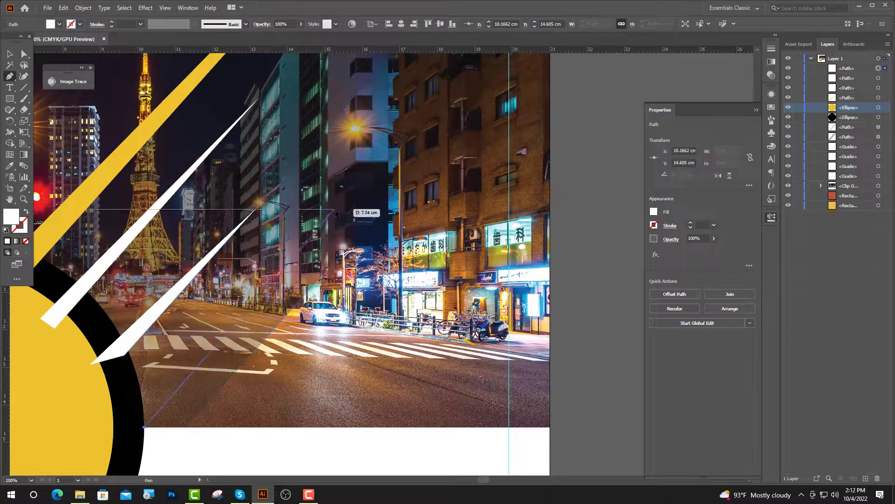
click(340, 206)
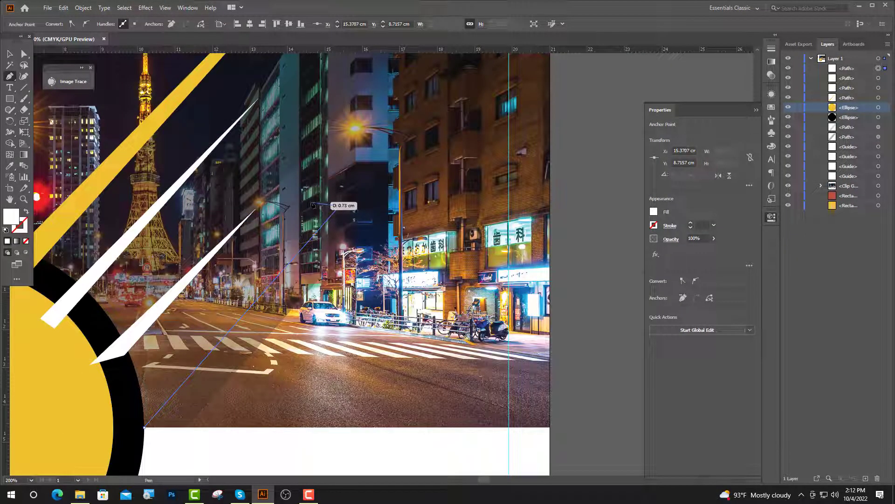
drag(312, 204, 300, 209)
click(298, 207)
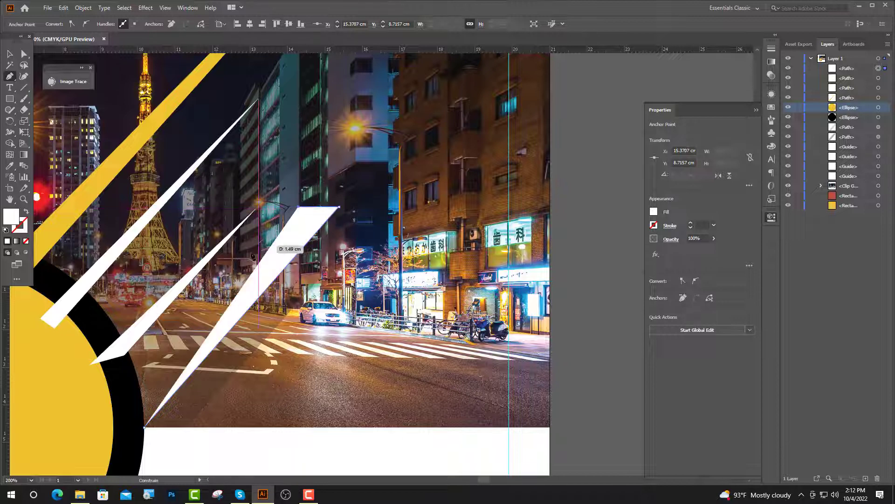
click(104, 426)
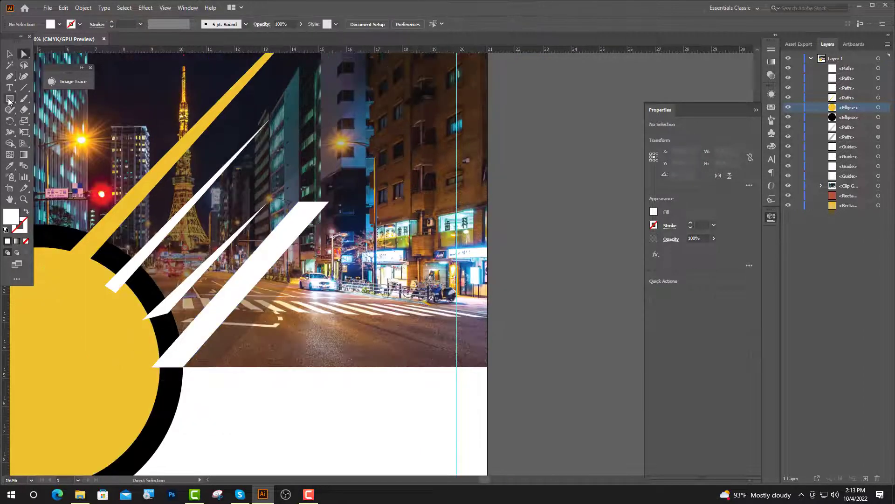
Draw a white circle about 2.6 cm in diameter and place it over the white band's upper end
drag(9, 100, 46, 121)
drag(266, 167, 346, 298)
key(v)
scroll(296, 135, up, 1)
scroll(300, 267, up, 1)
drag(347, 298, 354, 274)
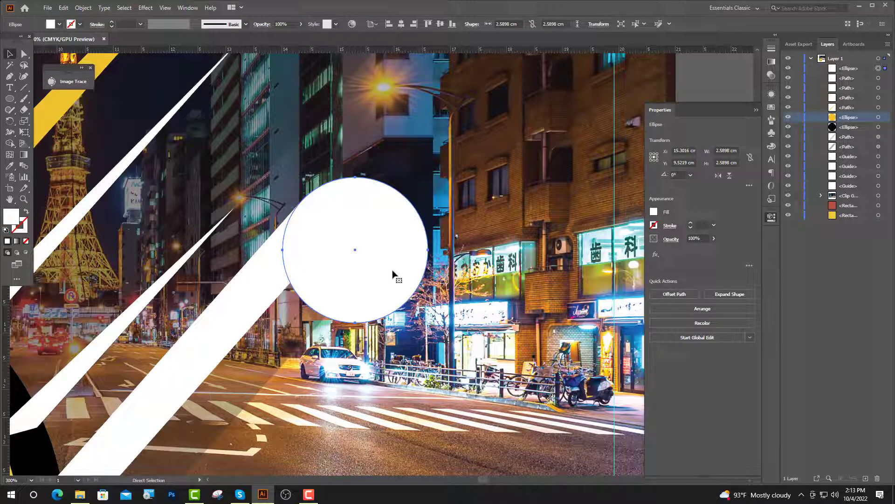
Add a concentric copy of the small white circle, scaled down to about 1.9 cm, and fill it with the large circle's yellow
key(ctrl+c)
key(ctrl+f)
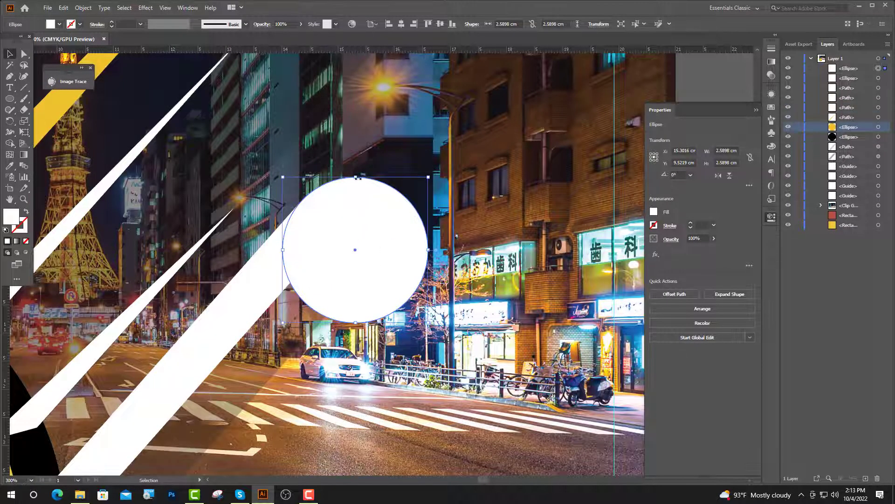
drag(356, 179, 356, 195)
key(ctrl+minus)
key(ctrl+minus)
key(ctrl+minus)
key(ctrl+minus)
key(ctrl+minus)
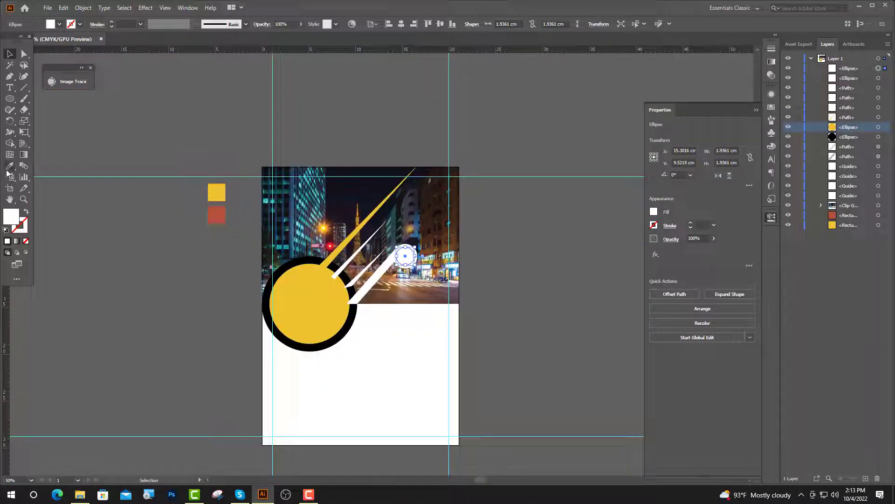
click(9, 168)
click(322, 302)
key(v)
key(ctrl+plus)
key(ctrl+plus)
key(ctrl+shift+a)
Recolour the white diagonal band with the large circle's yellow
click(252, 337)
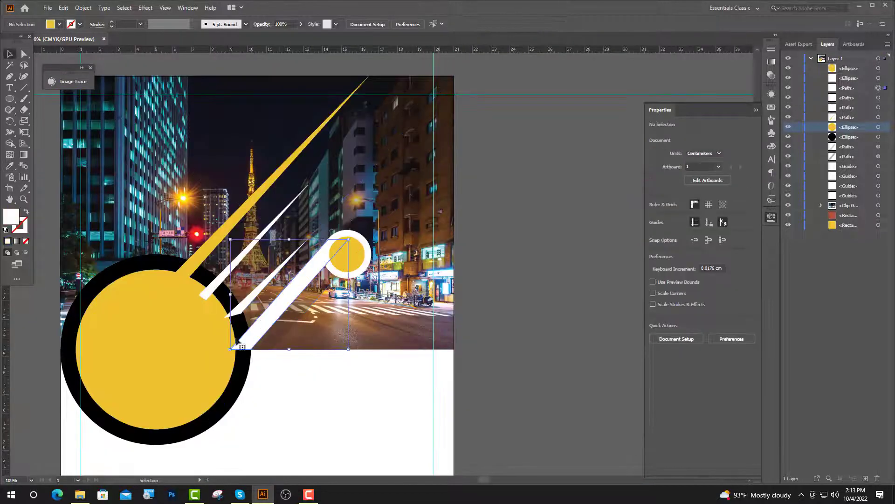
key(i)
click(170, 356)
key(v)
key(ctrl+shift+a)
Draw a closed parallel band along the yellow band's lower-right side, from the photo's lower edge up to the small white circle
key(ctrl+plus)
key(ctrl+plus)
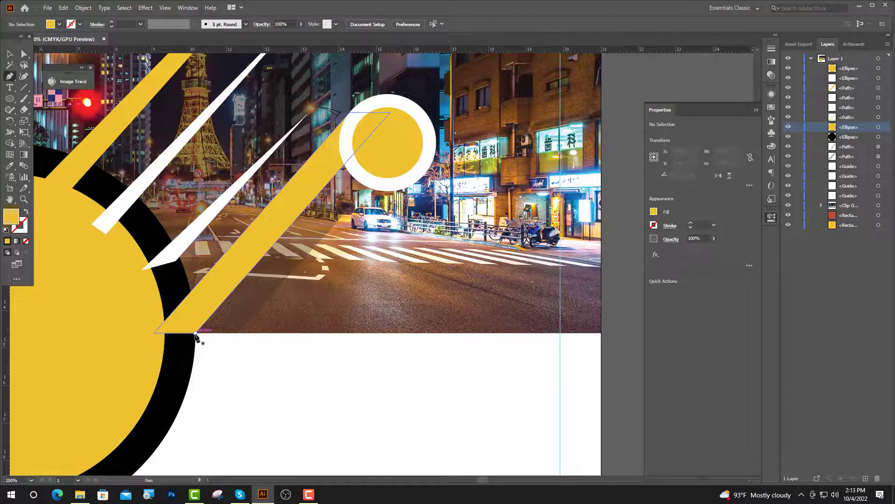
click(195, 333)
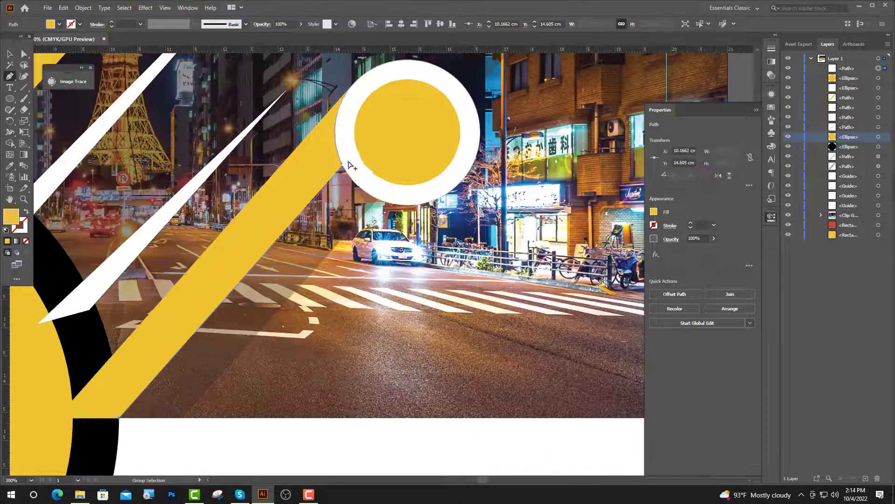
scroll(348, 164, up, 1)
click(347, 160)
drag(347, 160, 410, 148)
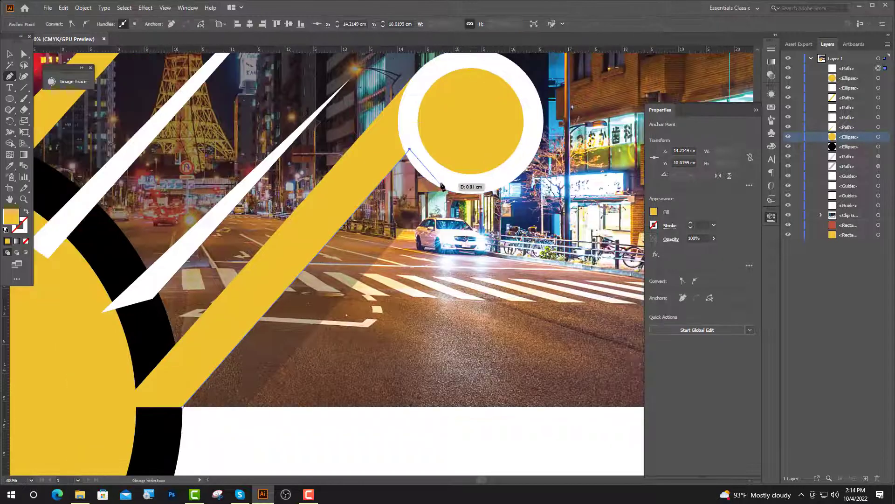
click(445, 181)
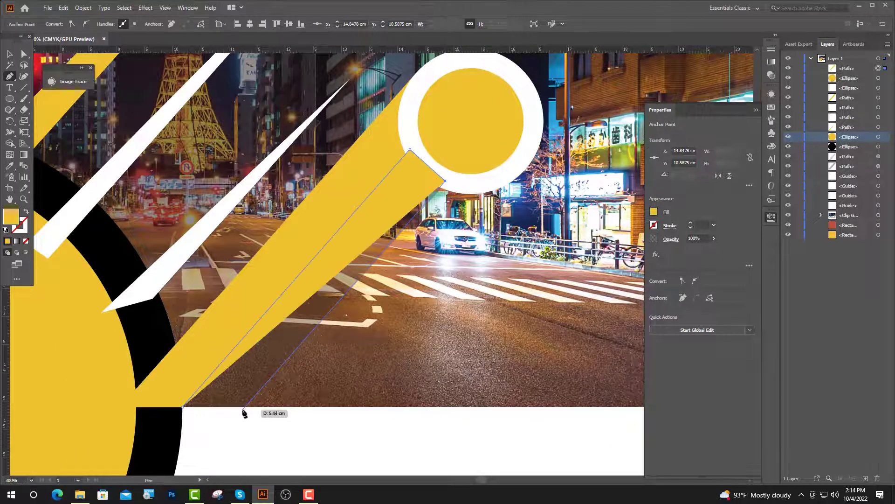
click(245, 406)
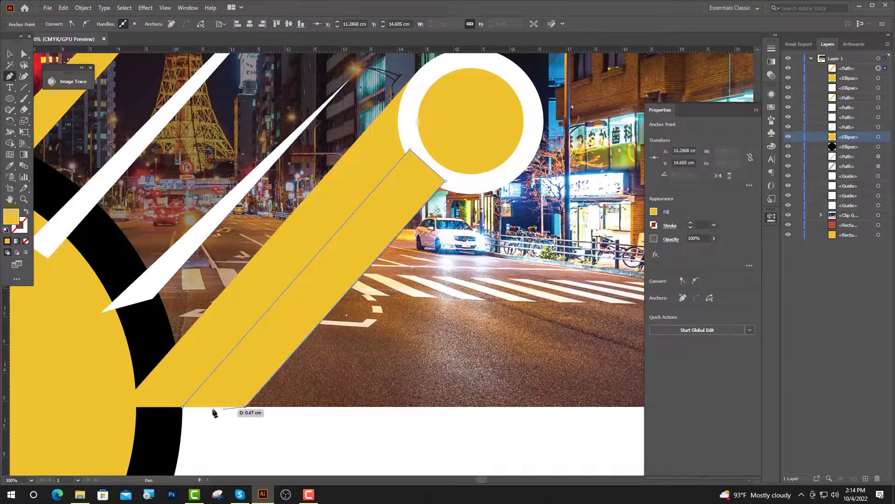
click(183, 407)
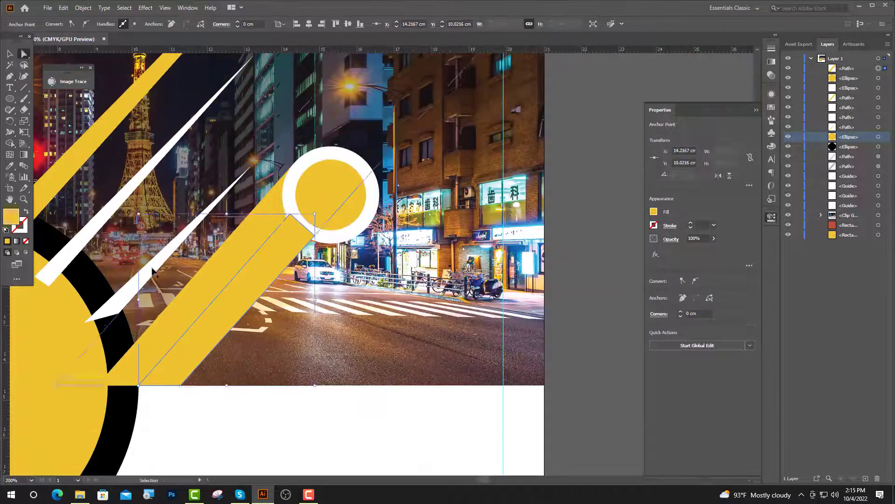
Fill the new parallel band with white sampled from the blank page area
key(ctrl+minus)
click(9, 167)
click(310, 414)
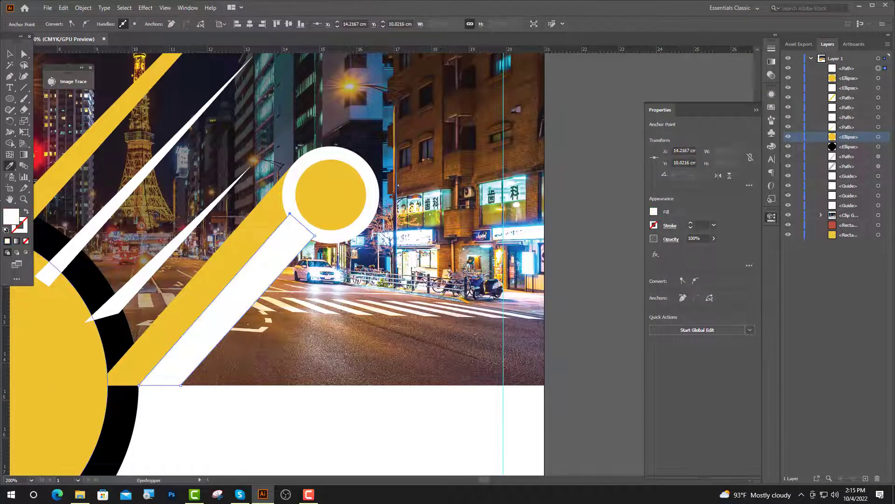
Duplicate the yellow band along the white band's lower-right side and shorten the copy by moving its two lower anchors up the band
key(v)
drag(252, 254, 293, 302)
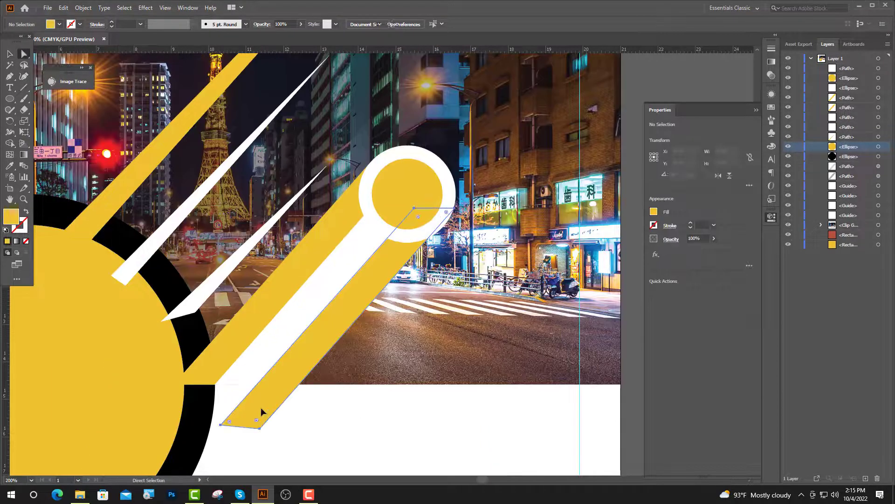
click(261, 411)
click(221, 425)
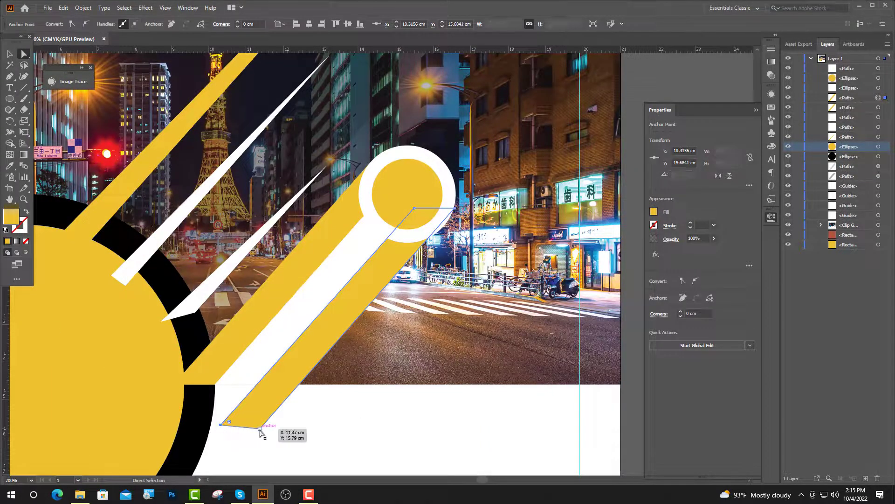
shift+click(259, 428)
drag(244, 426, 327, 332)
click(320, 360)
scroll(319, 373, down, 4)
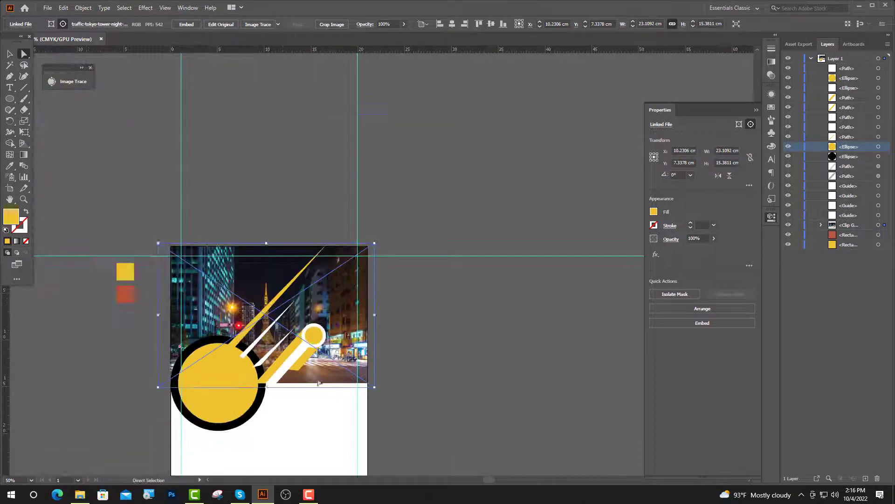
Recolour the shortened yellow band with the red of the sample square beside the page
click(432, 329)
scroll(434, 339, down, 2)
scroll(282, 308, up, 2)
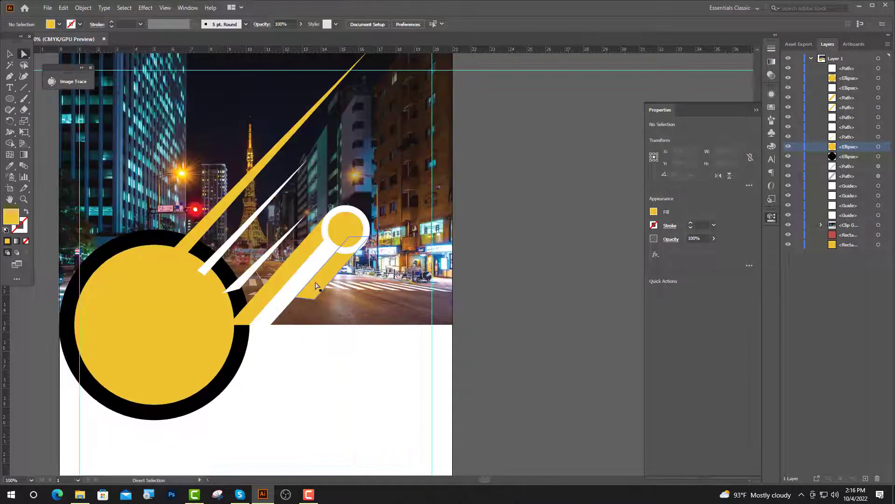
click(317, 284)
click(10, 165)
scroll(314, 214, down, 2)
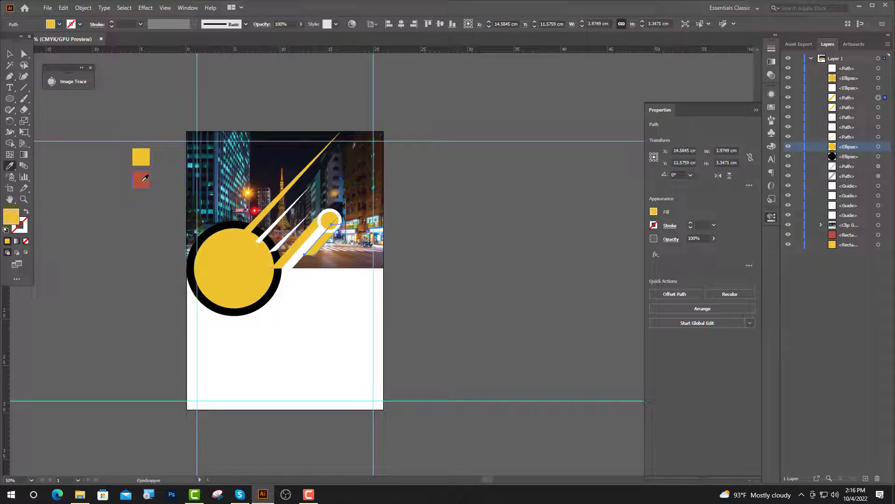
click(8, 56)
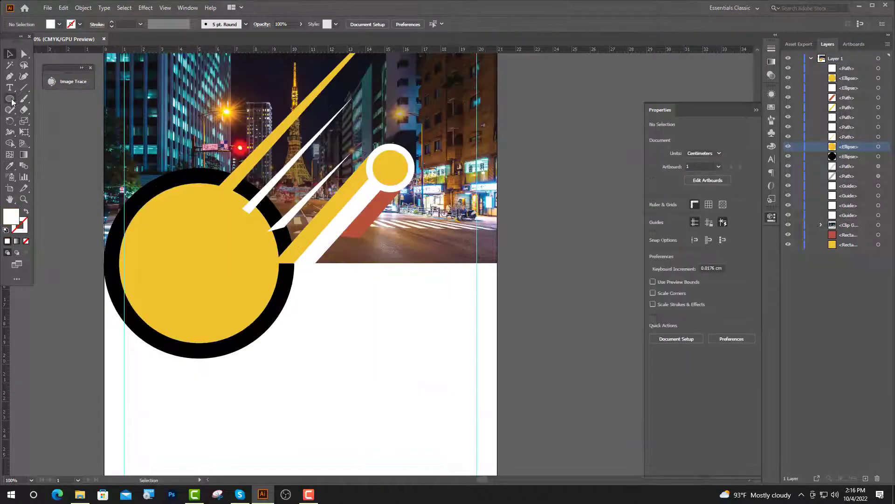
Draw a white circle about 7.5 cm across and place it over the photo's lower edge, below the small ringed circle
click(12, 100)
mouse_move(350, 248)
mouse_down()
mouse_move(422, 350)
mouse_move(397, 307)
mouse_up()
key(v)
mouse_move(380, 272)
mouse_down()
mouse_move(445, 317)
mouse_move(421, 298)
mouse_move(406, 300)
mouse_up()
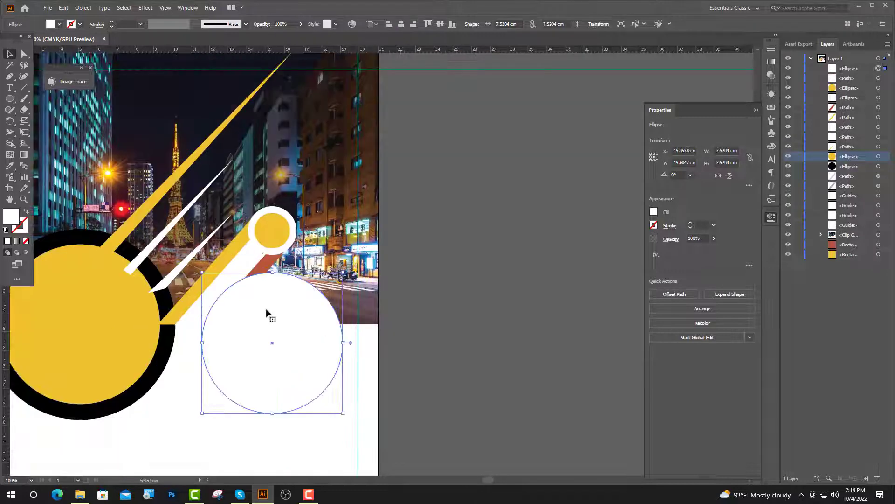
drag(237, 324, 163, 320)
drag(146, 331, 145, 330)
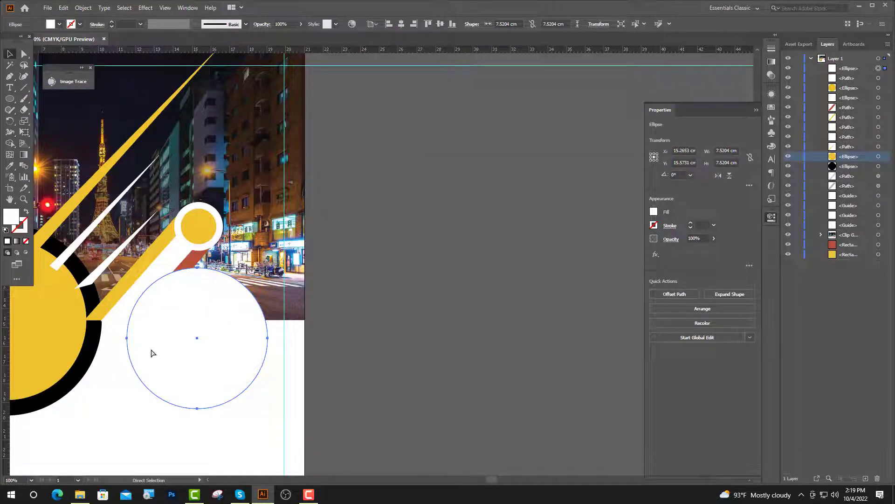
Add a concentric copy of the new white circle, scaled to about 6.1 cm, and fill it with the short band's red
key(ctrl+c)
key(ctrl+f)
key(v)
drag(197, 269, 197, 281)
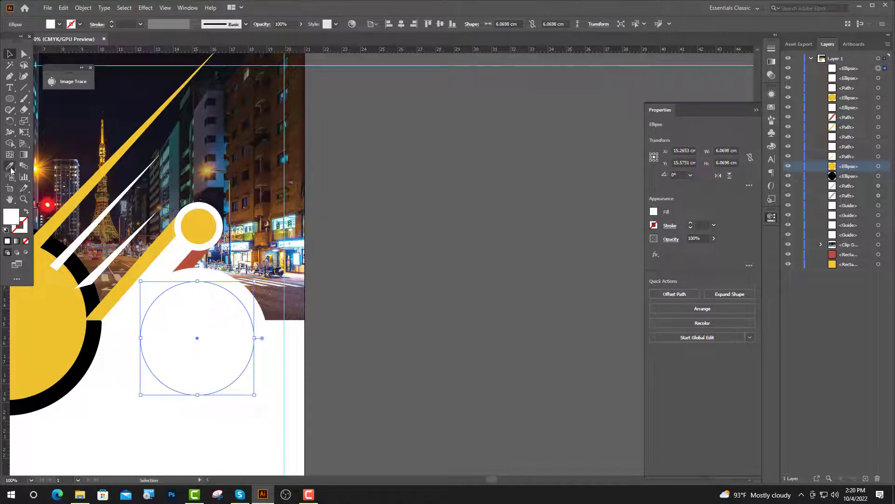
click(10, 166)
click(194, 257)
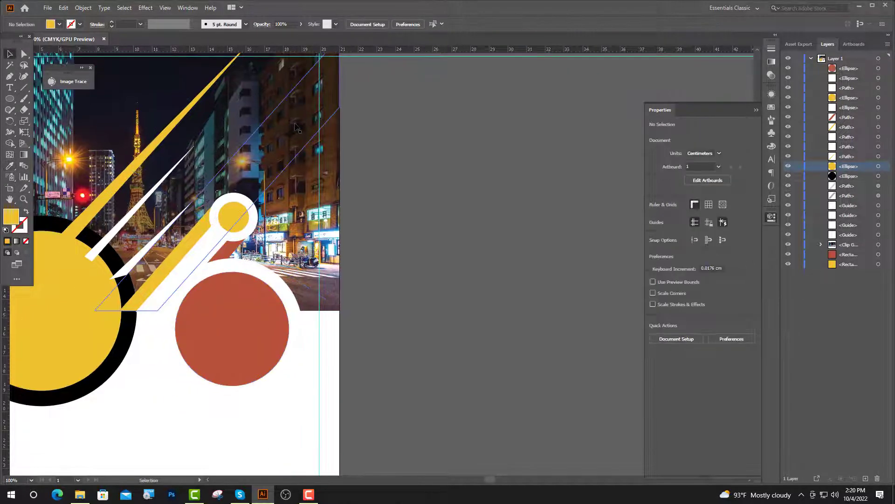
Duplicate a transparent dark strip across the page's right edge and trim its off-page part by subtracting a rectangle of about 8.8 × 10.6 cm
click(216, 310)
drag(216, 309, 370, 230)
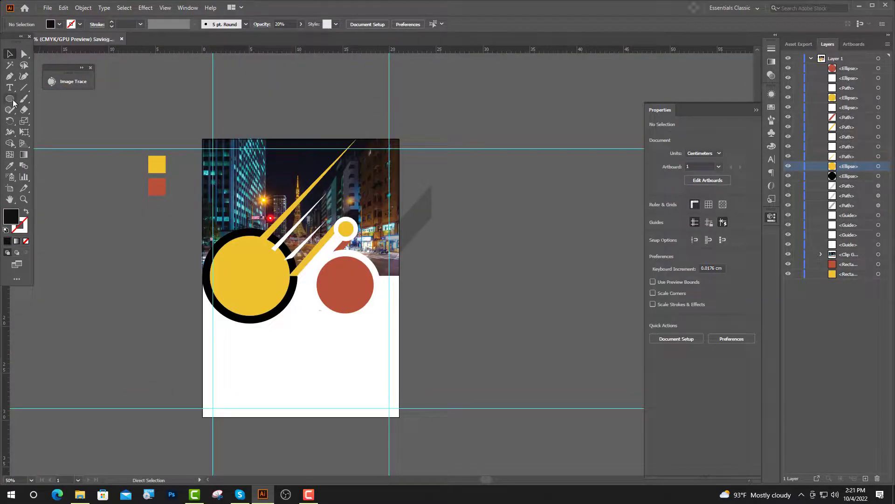
click(13, 102)
click(45, 101)
drag(402, 170, 486, 268)
key(v)
scroll(434, 227, up, 3)
drag(437, 255, 428, 258)
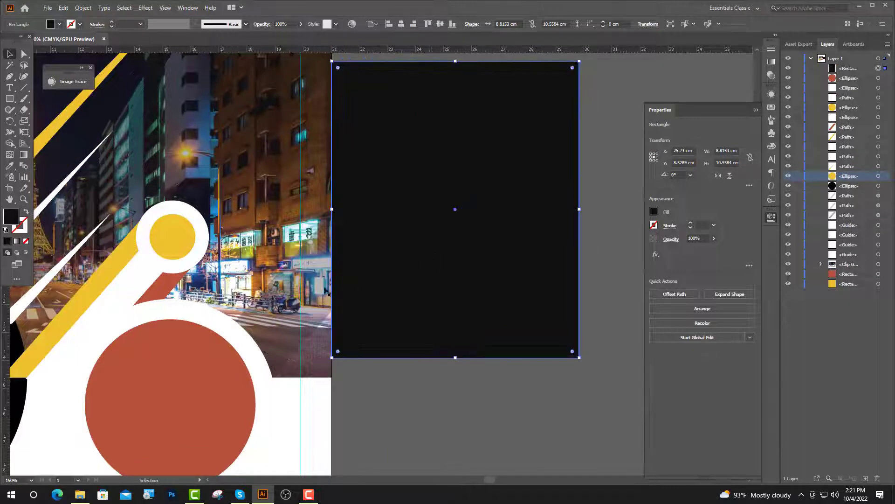
shift+click(320, 272)
click(672, 333)
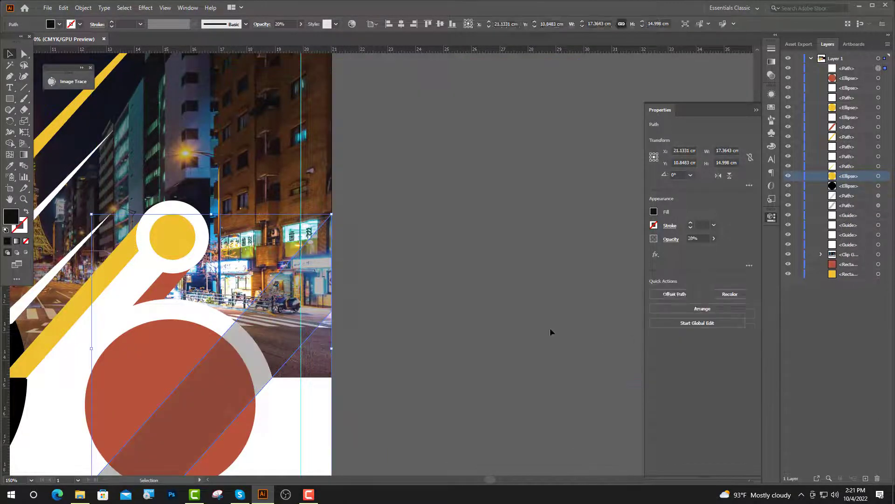
click(550, 328)
Subtract a rectangle of about 9.4 × 4 cm from the strip below the photo's lower edge and move the strip beneath the circles in layer order
scroll(440, 187, down, 2)
scroll(413, 245, up, 1)
click(10, 99)
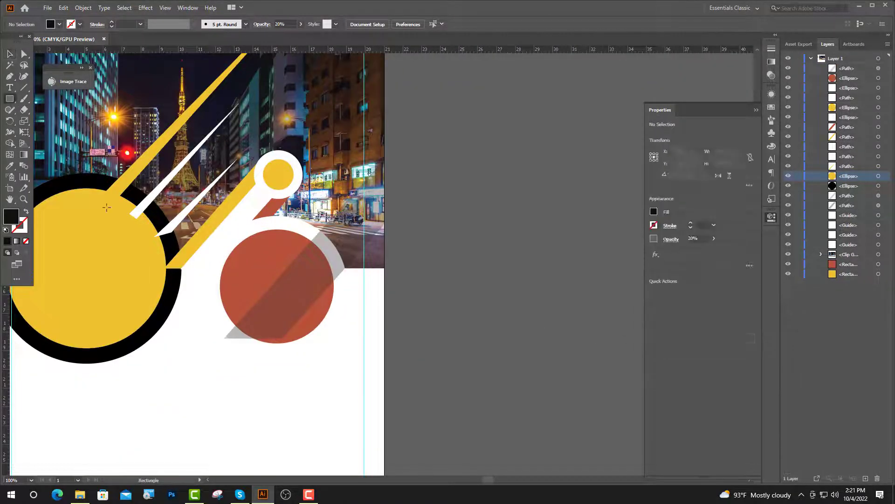
drag(262, 267, 437, 343)
click(9, 54)
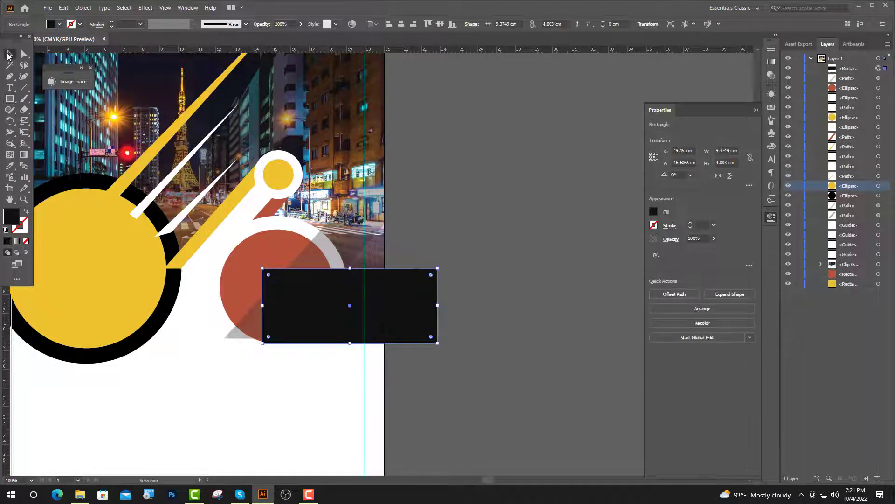
drag(346, 334, 301, 334)
shift+click(328, 253)
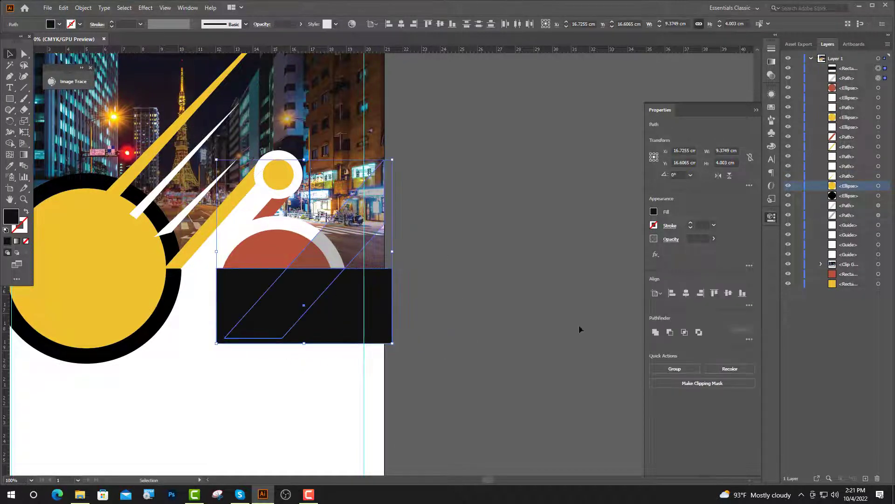
click(669, 332)
click(627, 335)
scroll(626, 335, up, 1)
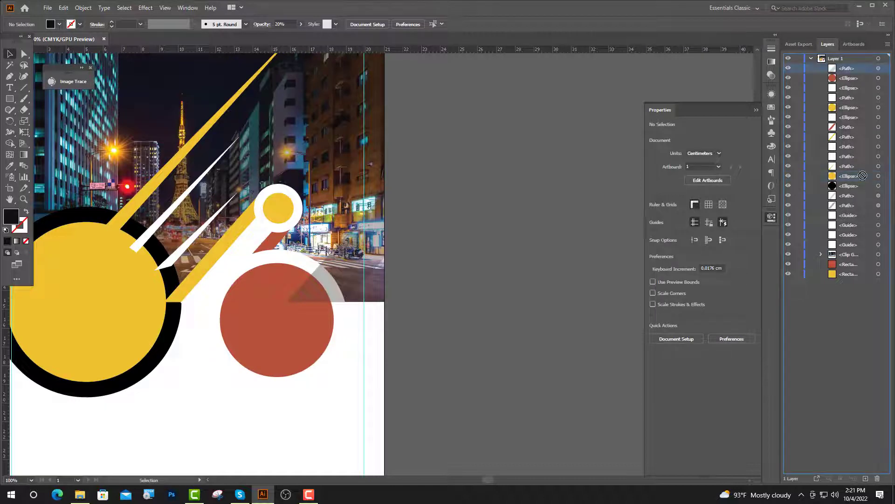
drag(858, 192, 858, 191)
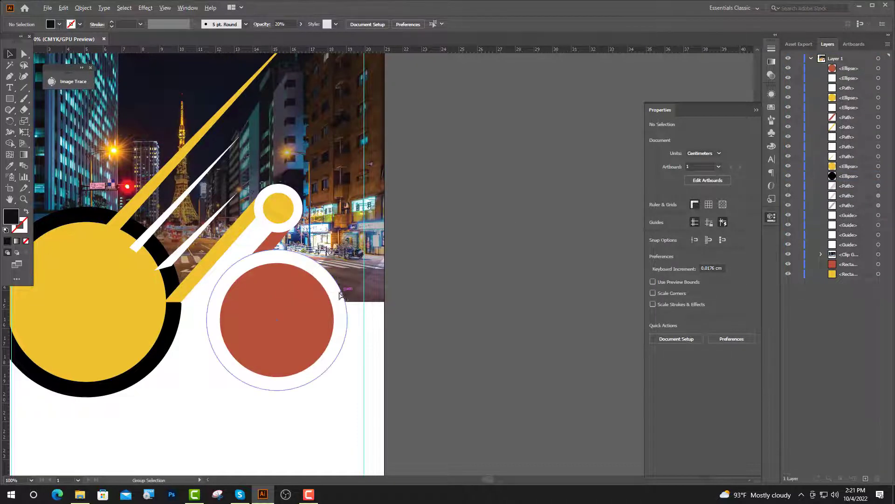
Draw a closed spike about 5.7 × 5.8 cm from inside the red circle, level with the photo's lower edge, to the page's right edge
scroll(340, 292, up, 2)
scroll(434, 298, up, 2)
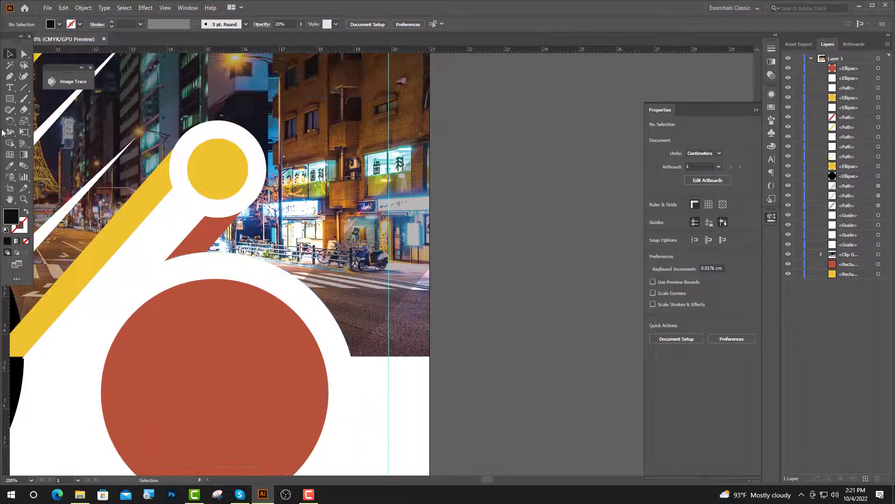
click(11, 78)
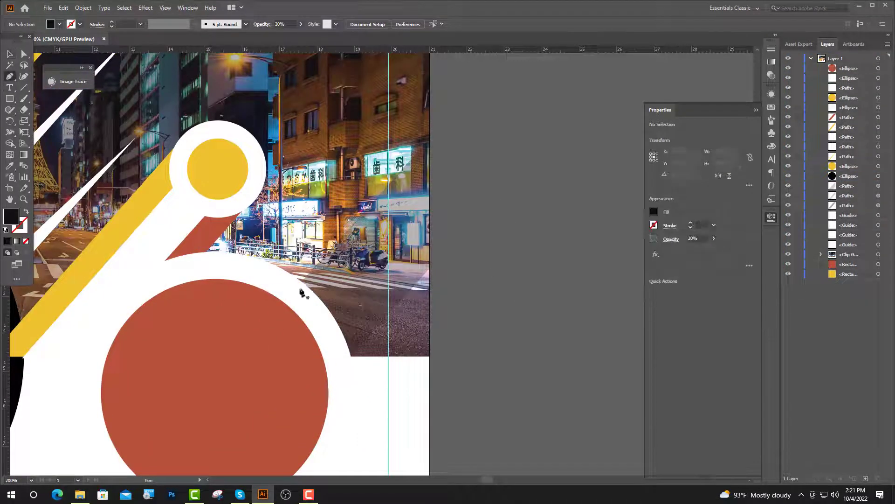
click(235, 356)
click(429, 139)
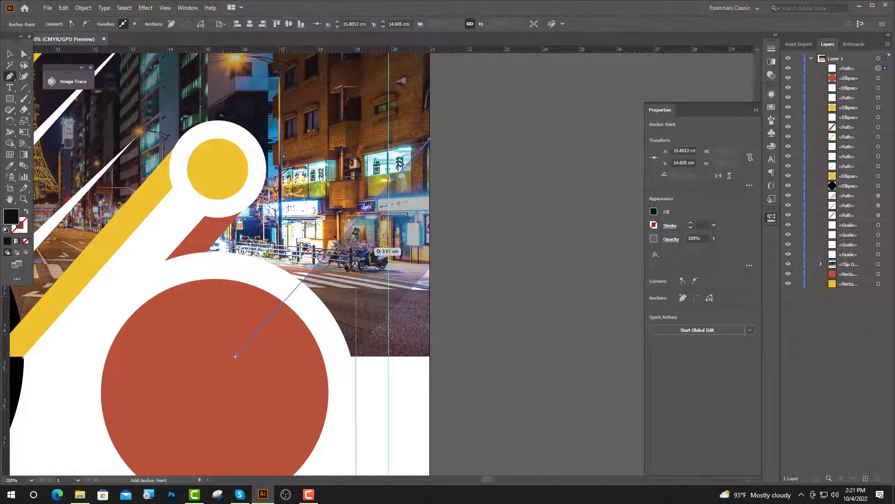
click(215, 356)
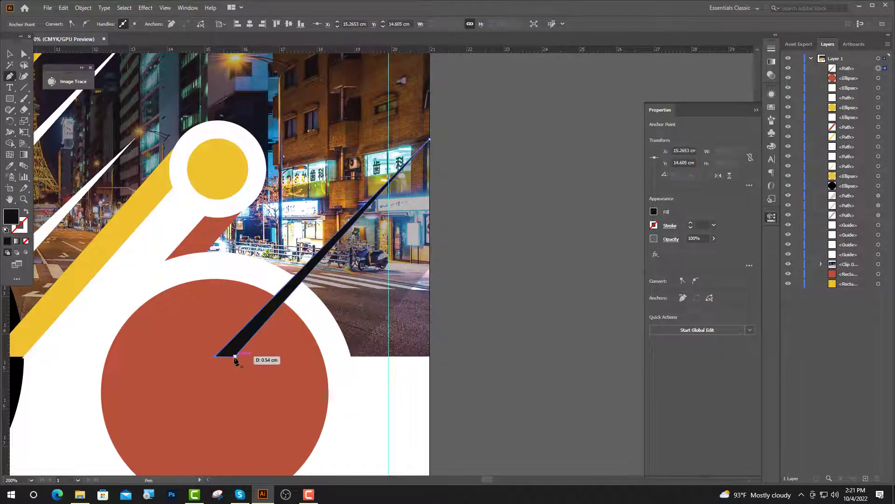
click(235, 356)
Draw a second, shorter closed spike from the white ring at the photo's lower edge up toward the page's right edge
click(351, 356)
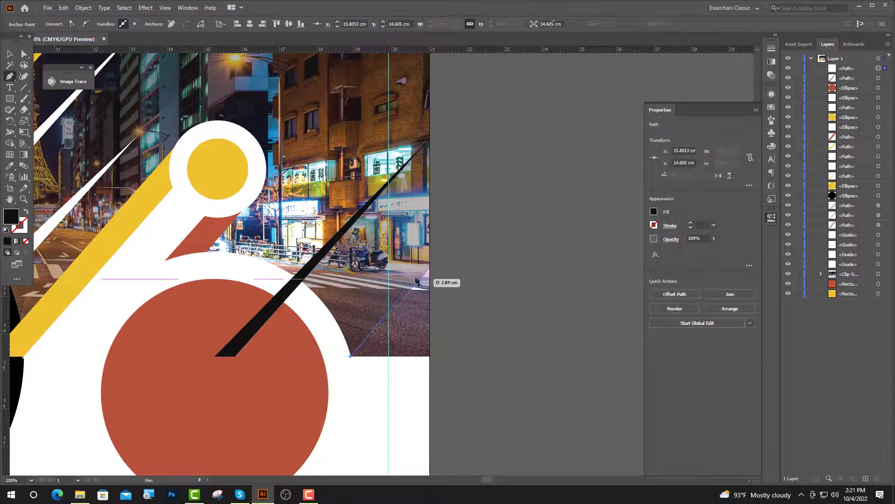
click(414, 286)
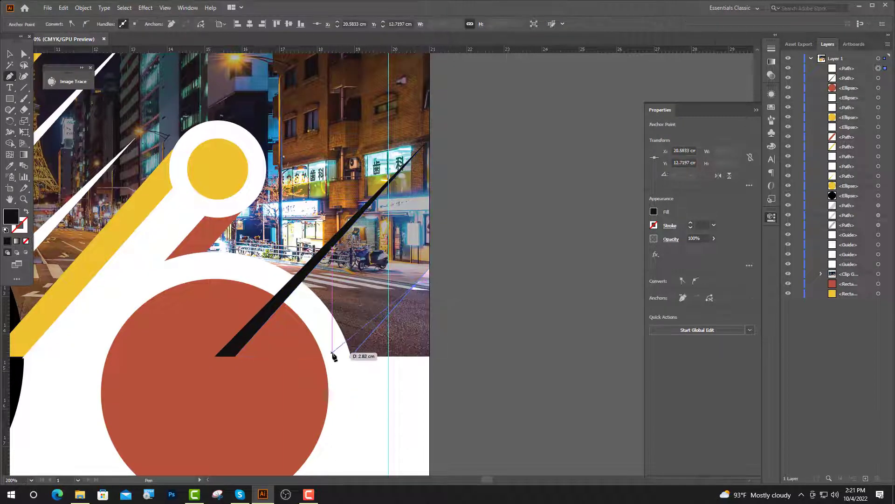
click(329, 357)
click(350, 357)
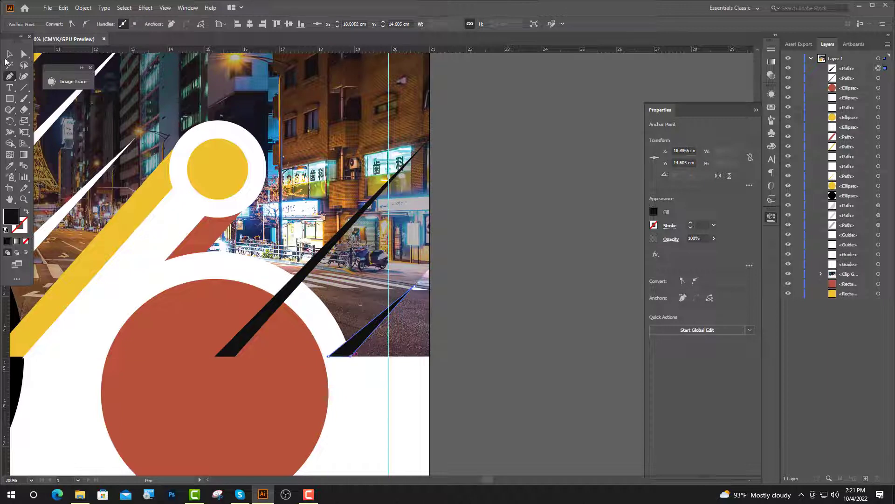
Fill both new spikes with the red sampled from the red circle
click(11, 54)
click(10, 167)
click(181, 329)
key(v)
click(337, 235)
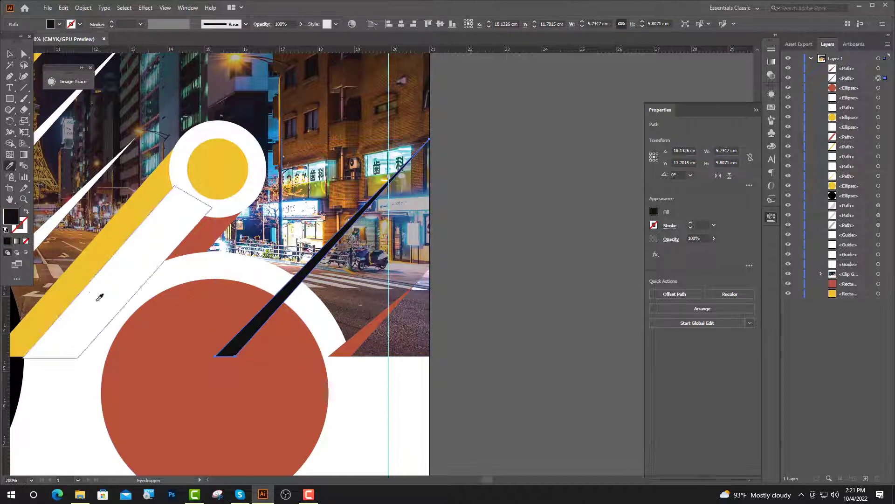
click(150, 336)
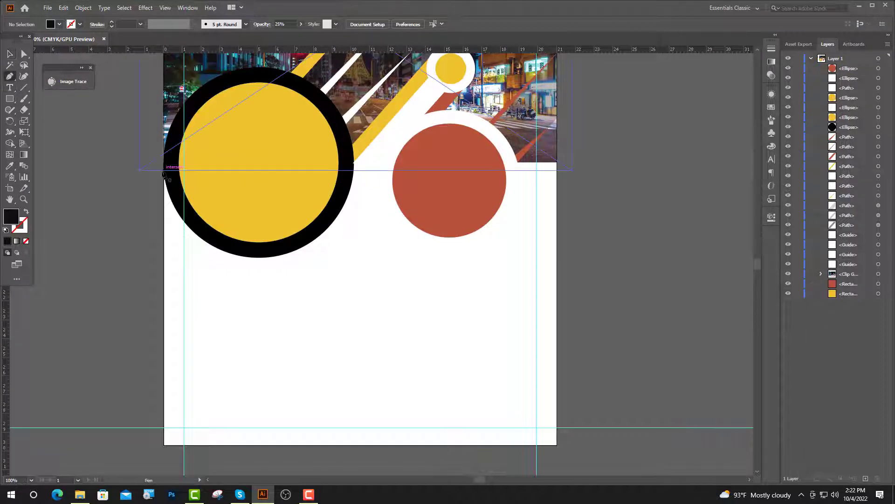
Start a Pen path at the page's left edge beside the black ring and trace it around the ring's lower half to its right side
scroll(166, 172, up, 7)
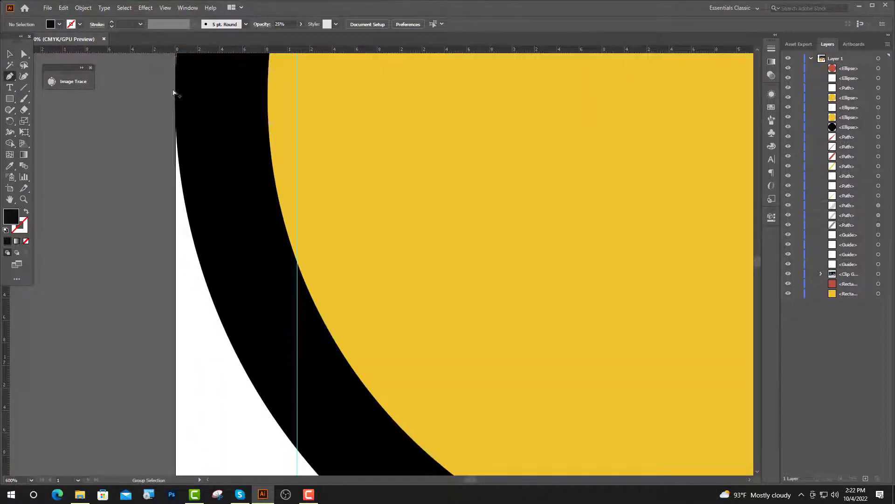
scroll(161, 166, up, 3)
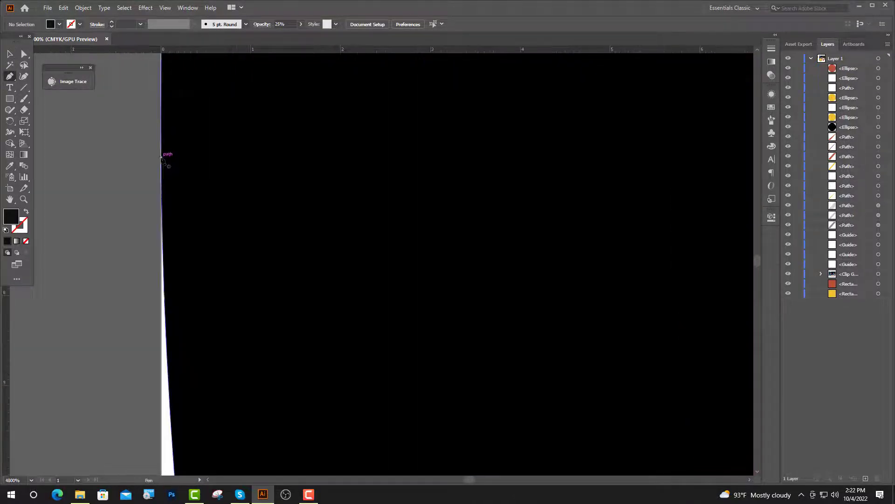
click(161, 159)
scroll(321, 224, down, 10)
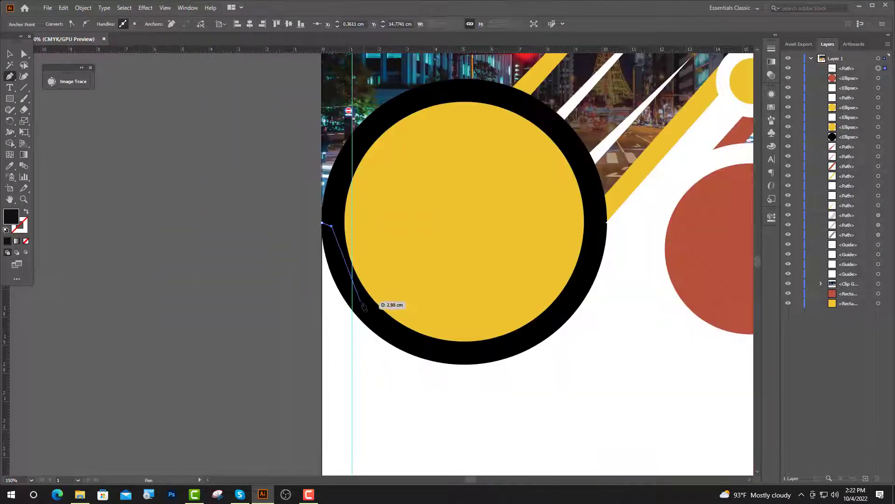
click(450, 351)
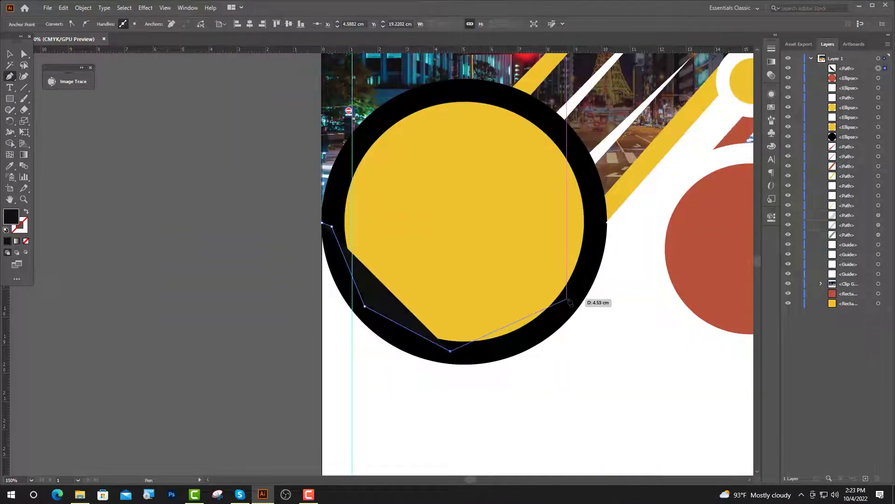
drag(573, 291, 615, 231)
Extend the Pen path from the black ring's right side outward along the level of the photo's lower edge
scroll(615, 231, up, 4)
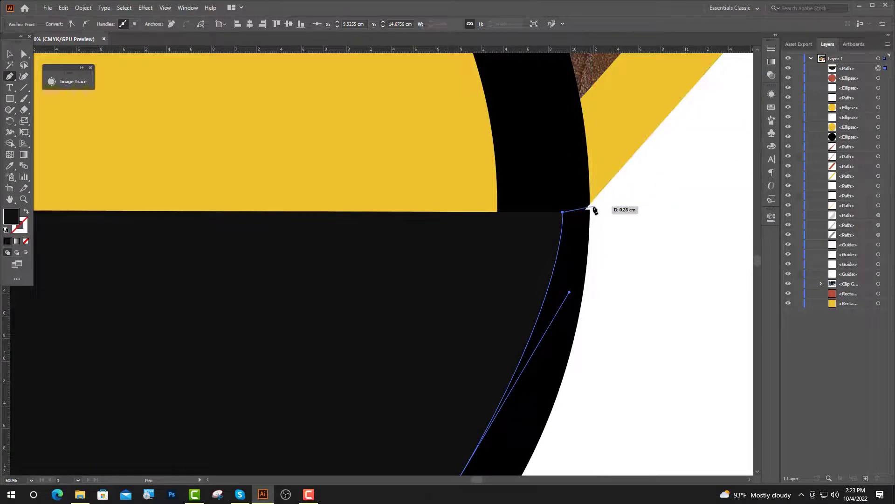
click(592, 207)
click(675, 204)
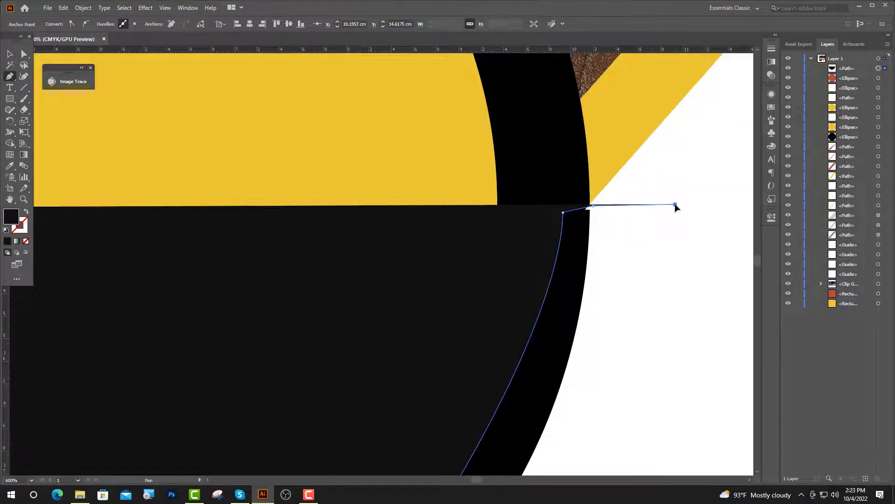
scroll(615, 270, down, 7)
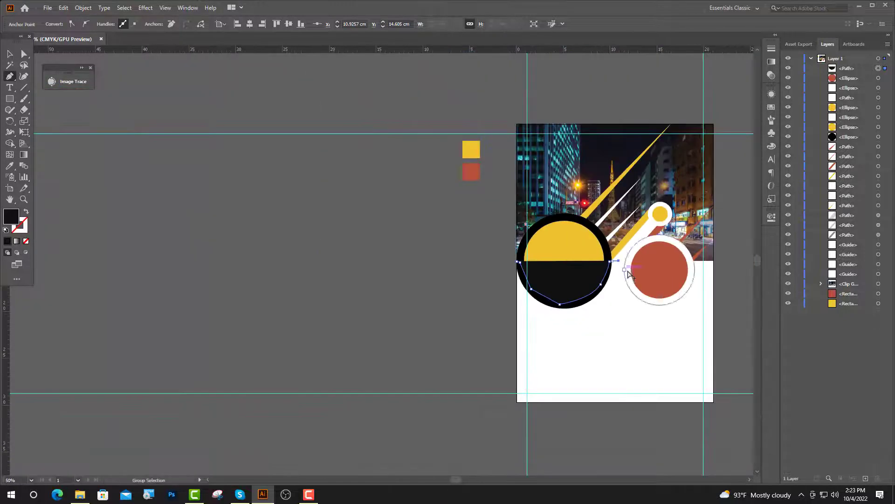
Continue the Pen path around the lower half of the red circle's white ring to its right side at the photo's lower edge
scroll(632, 276, up, 3)
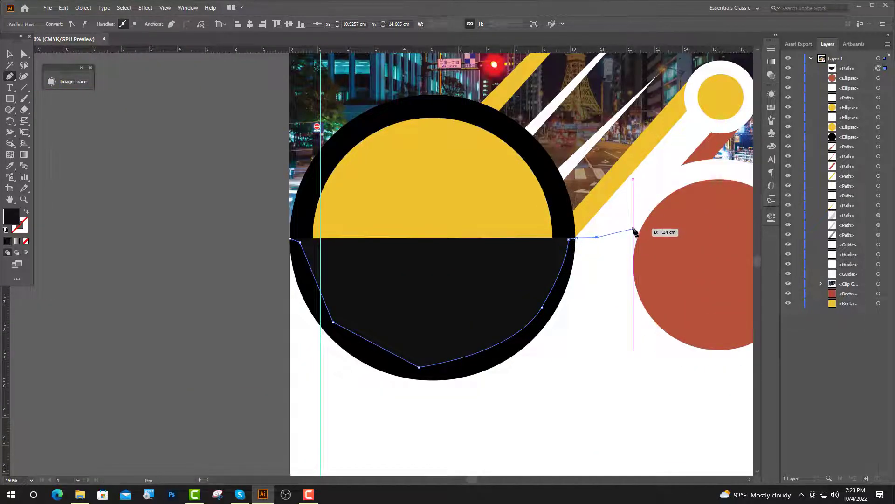
click(632, 229)
drag(624, 279, 637, 303)
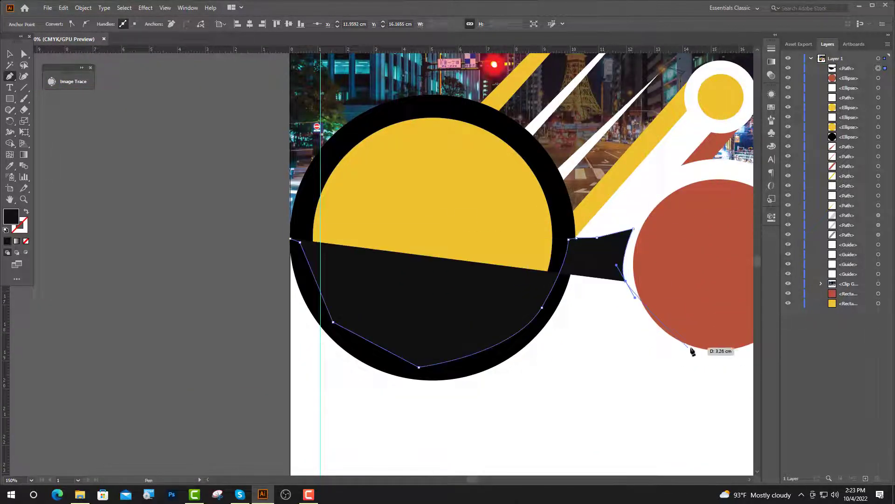
drag(744, 352, 681, 334)
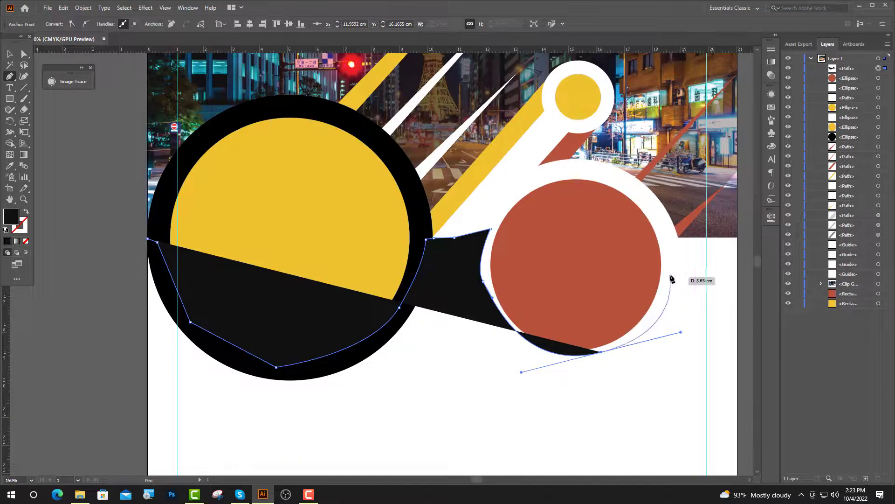
click(678, 238)
Run the path up to the page's right edge, down through both bottom corners and close it on the left edge
scroll(678, 233, right, 1)
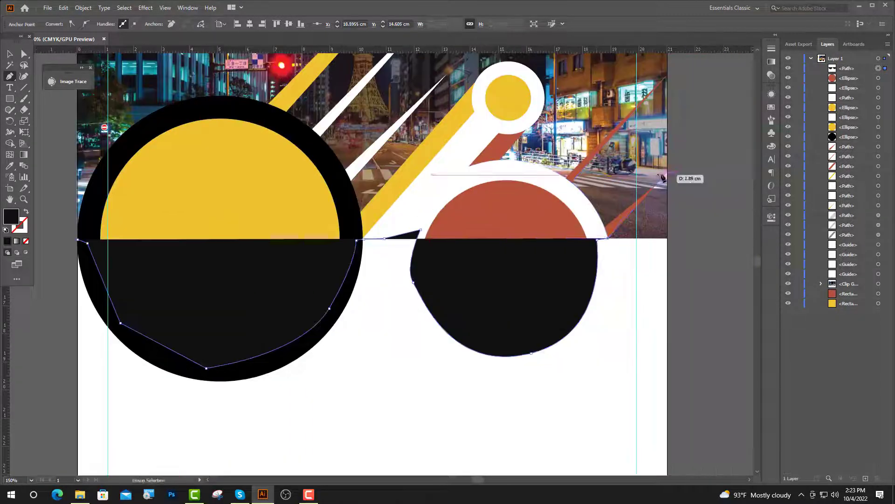
click(668, 171)
scroll(676, 341, down, 2)
scroll(655, 401, down, 3)
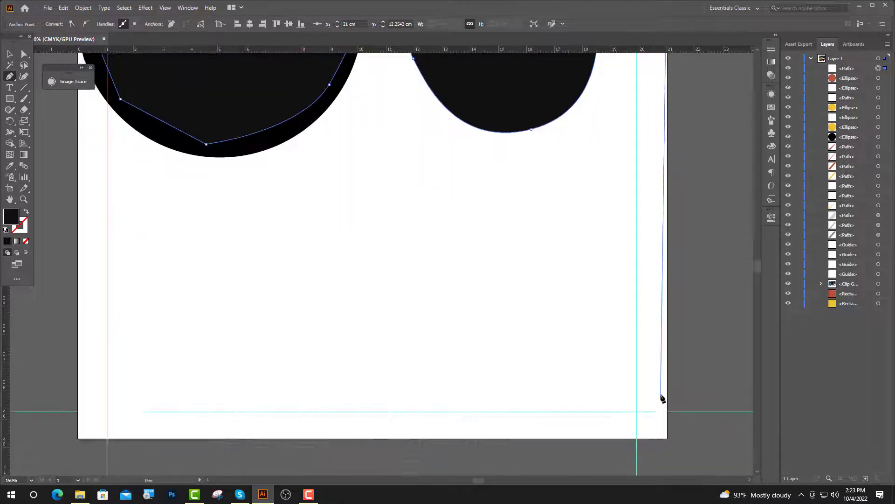
scroll(661, 394, down, 2)
click(660, 409)
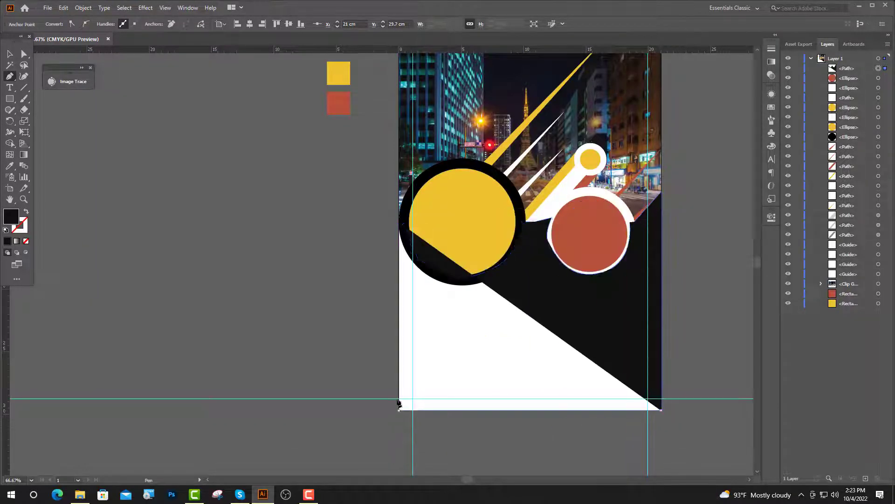
click(399, 409)
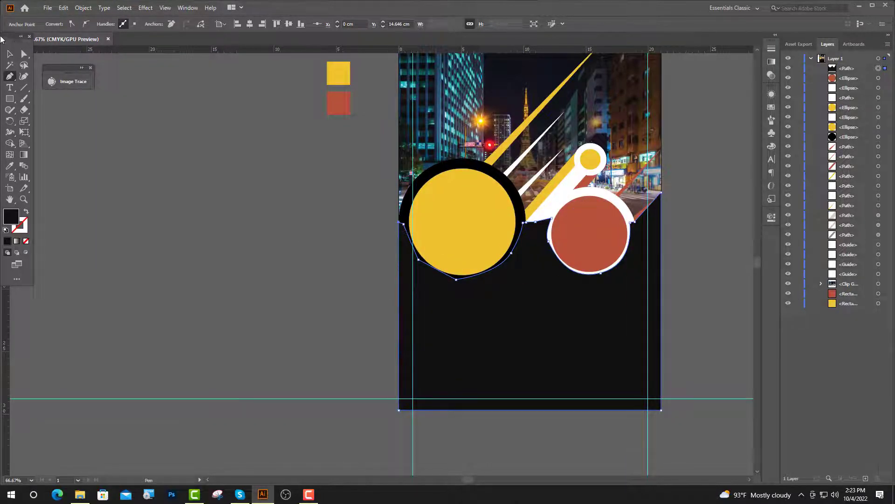
Fill the new lower shape with the white sampled from the red circle's ring and deselect it
click(9, 165)
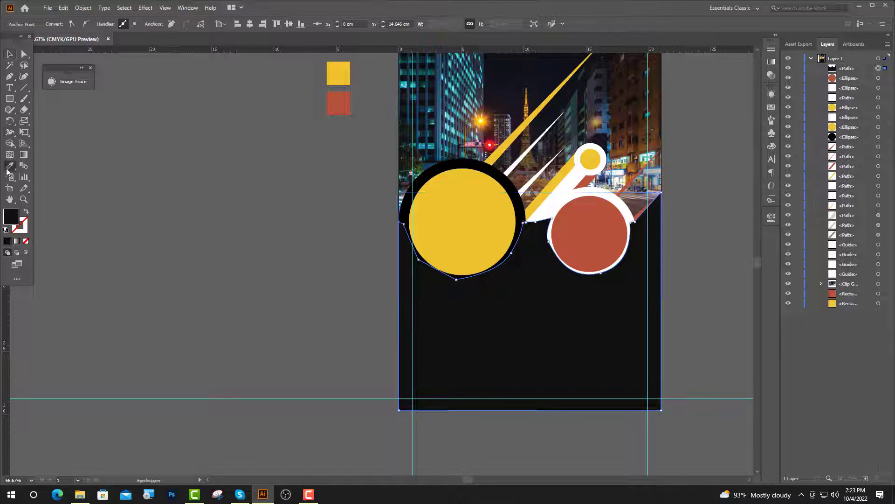
click(556, 197)
key(v)
key(ctrl+shift+a)
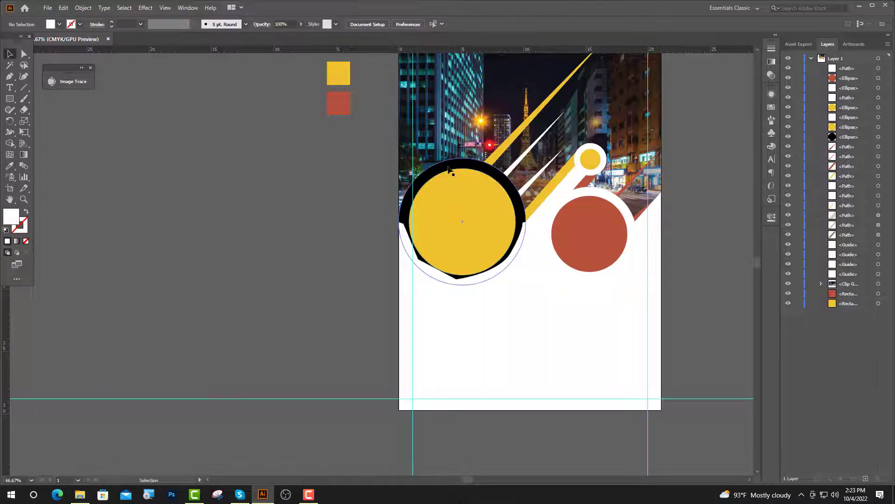
Fill the black ring around the large yellow circle with white sampled from the lower shape
click(450, 167)
click(11, 168)
click(477, 333)
key(v)
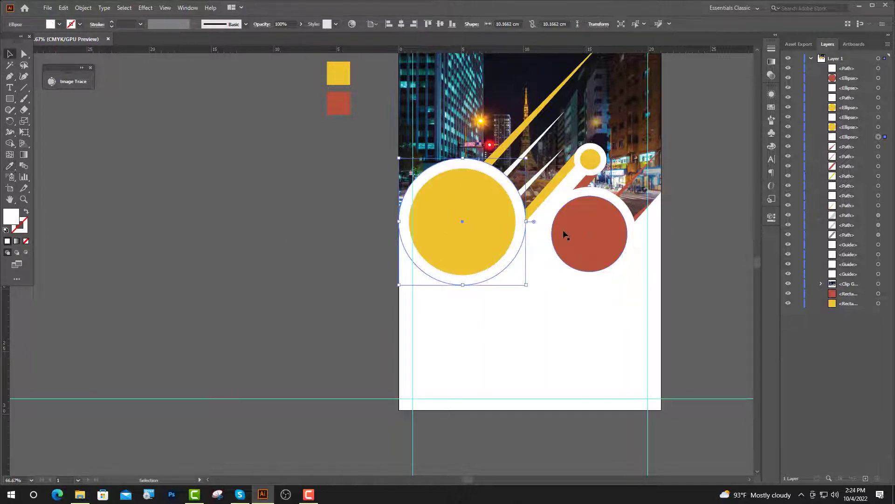
Select the three white rings, the white diagonal band and the lower shape, and merge the large ring into the lower shape with Shape Builder
shift+click(565, 188)
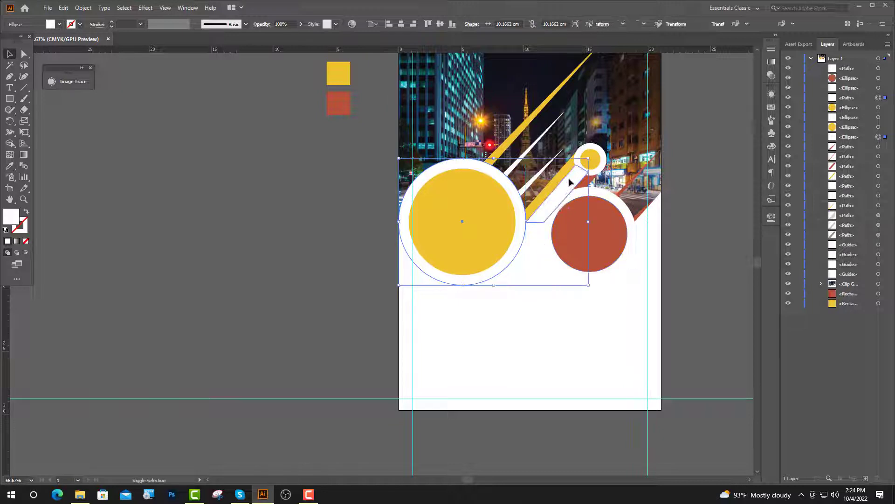
shift+click(600, 170)
shift+click(621, 261)
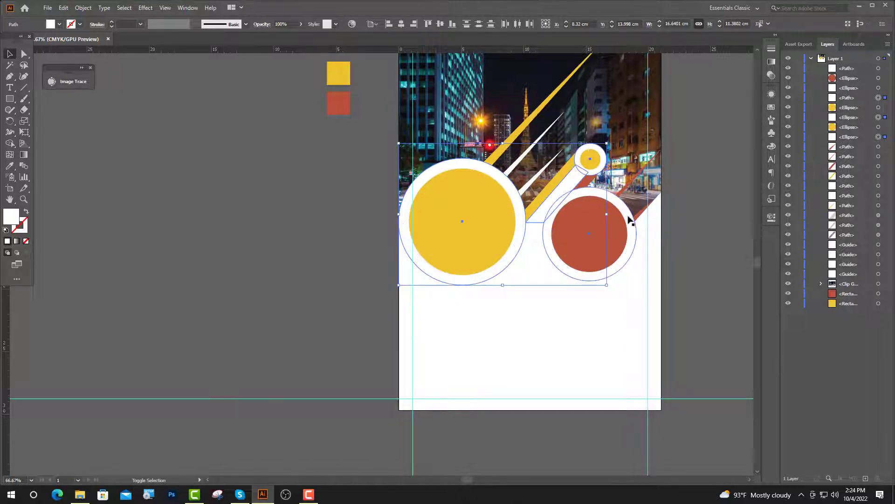
shift+click(618, 313)
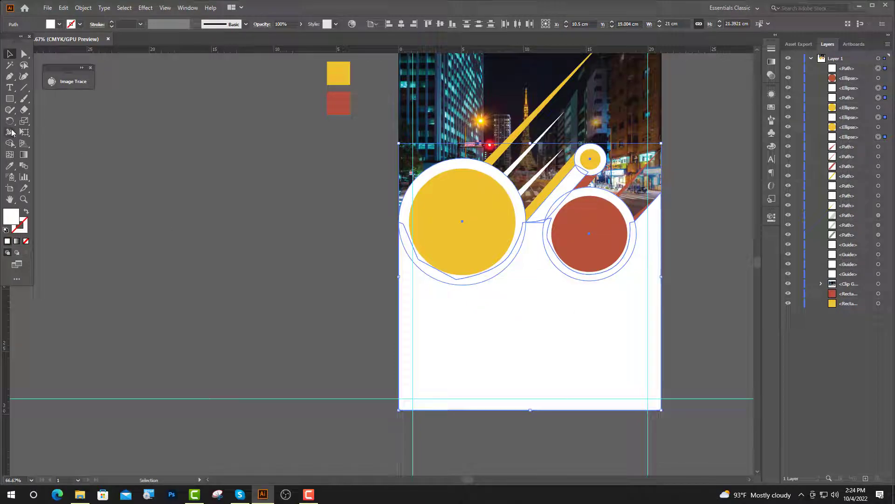
click(9, 144)
scroll(402, 262, up, 3)
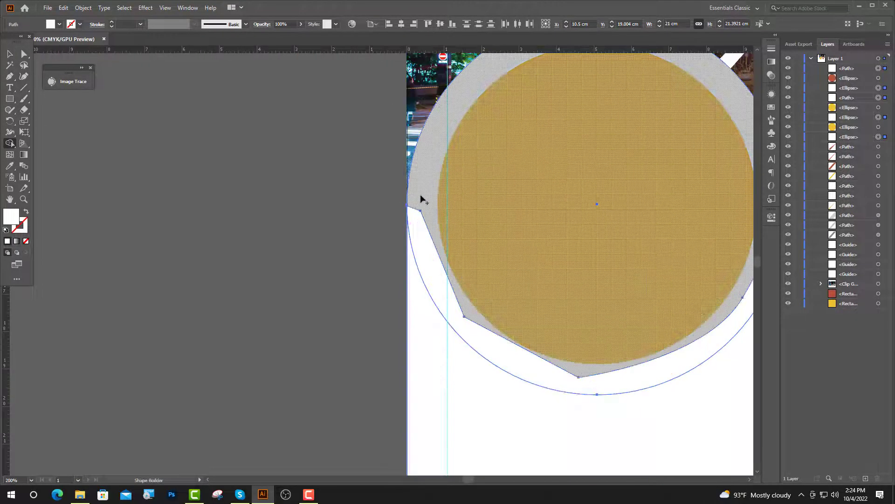
drag(418, 246, 426, 315)
Merge the white diagonal band, the red circle's ring, the small ring and the leftover slivers into the lower shape with Shape Builder
scroll(397, 312, down, 5)
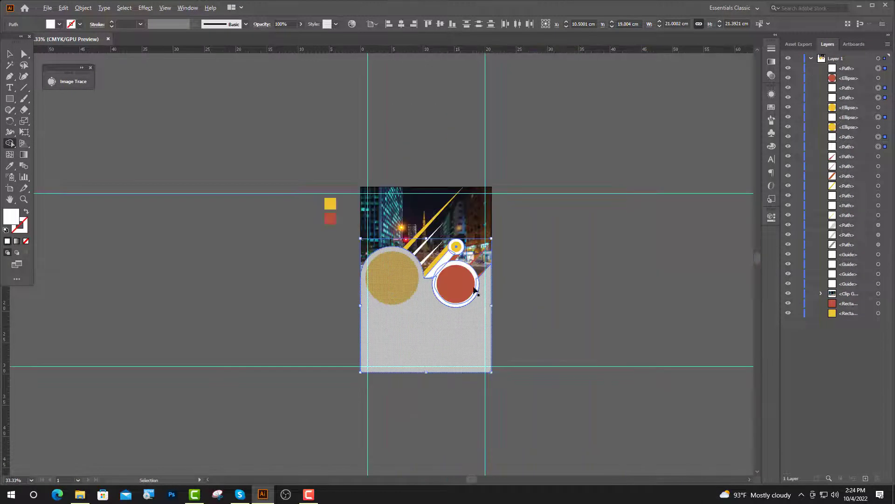
scroll(427, 274, up, 4)
scroll(420, 322, up, 1)
scroll(406, 314, up, 5)
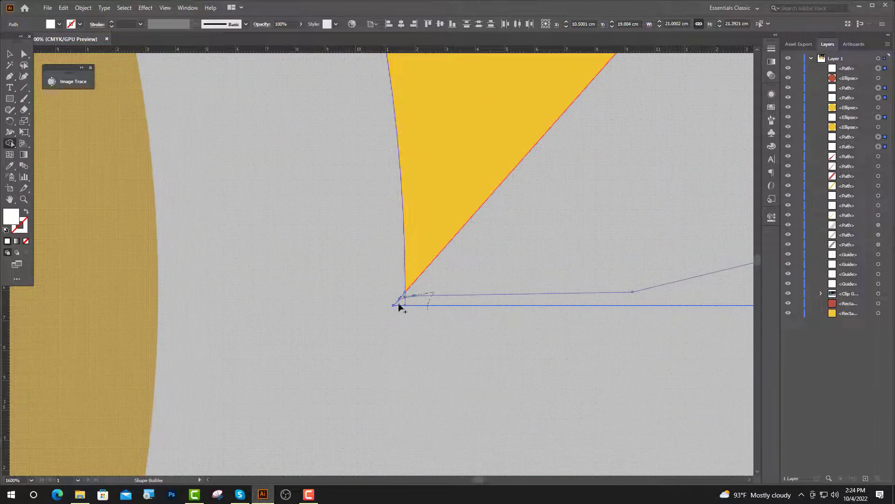
scroll(401, 317, down, 4)
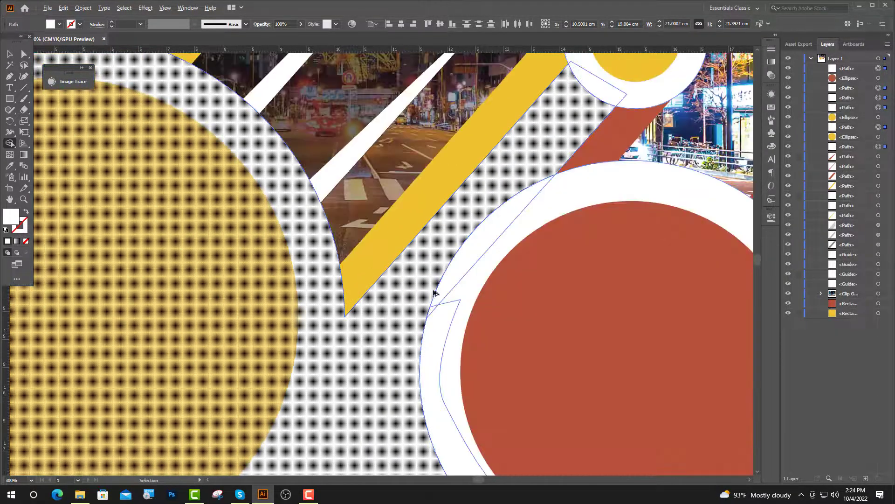
scroll(462, 306, up, 1)
drag(467, 301, 444, 279)
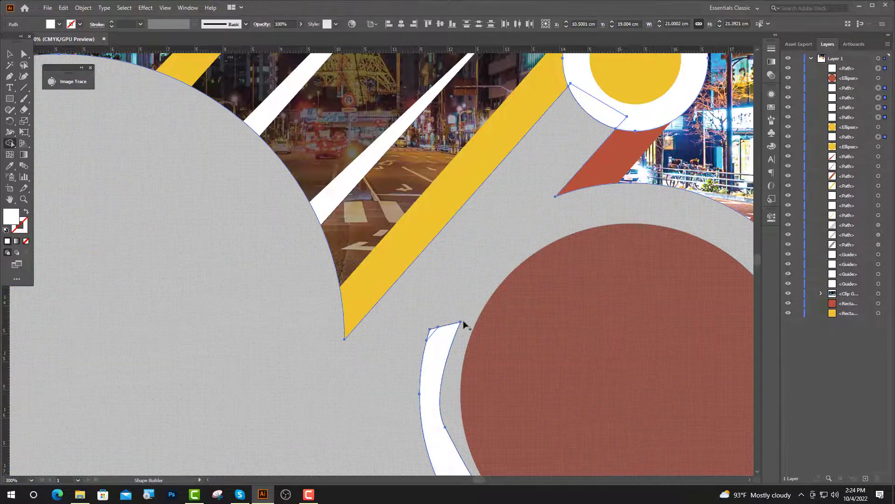
mouse_move(464, 324)
mouse_down()
mouse_move(458, 351)
mouse_move(438, 342)
mouse_up()
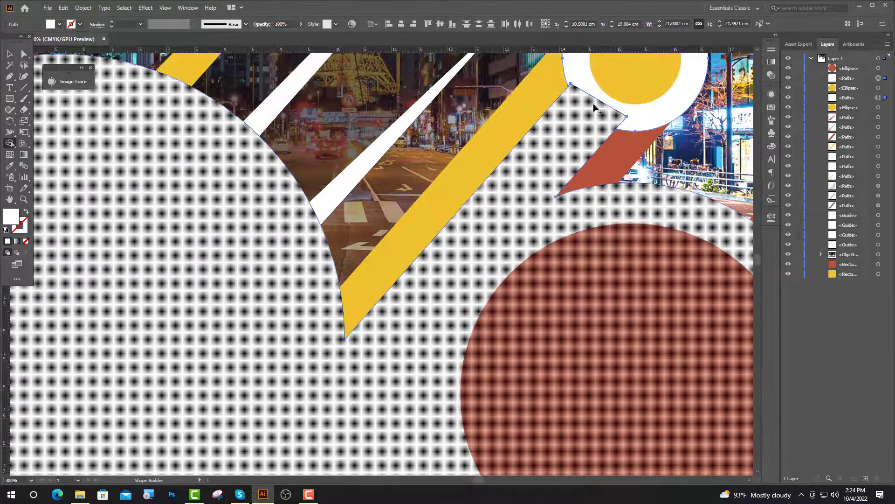
drag(593, 106, 593, 96)
Bring the small and large yellow circles in front of the merged white shape
scroll(444, 274, down, 4)
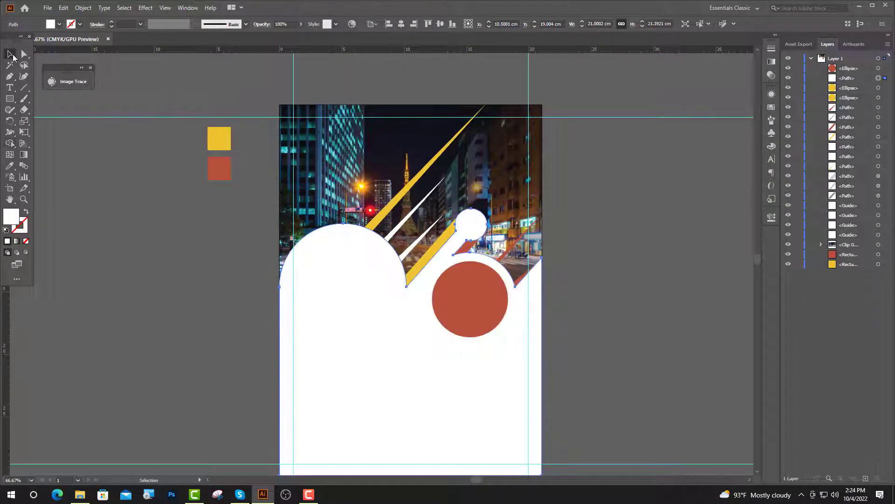
click(12, 55)
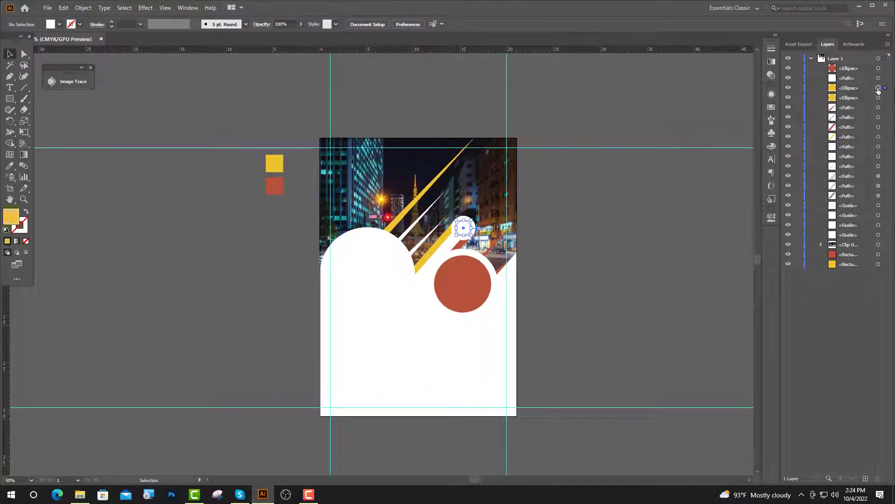
click(878, 88)
shift+click(878, 97)
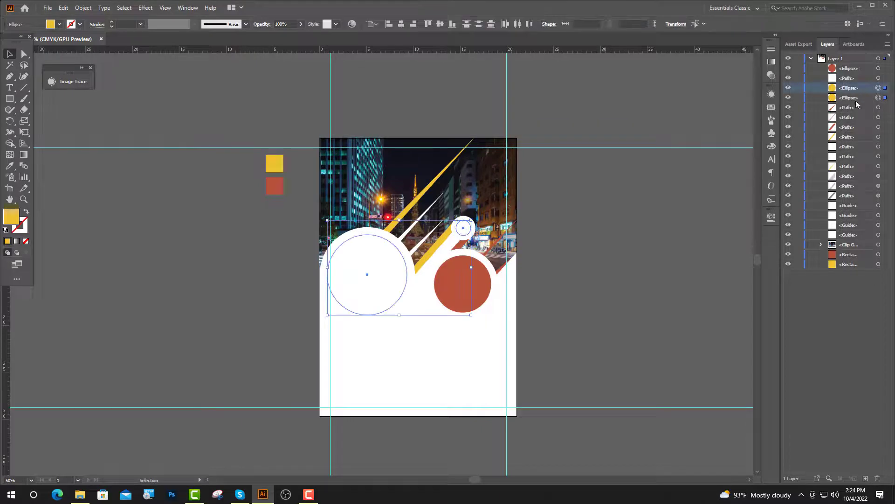
key(ctrl+shift+bracketright)
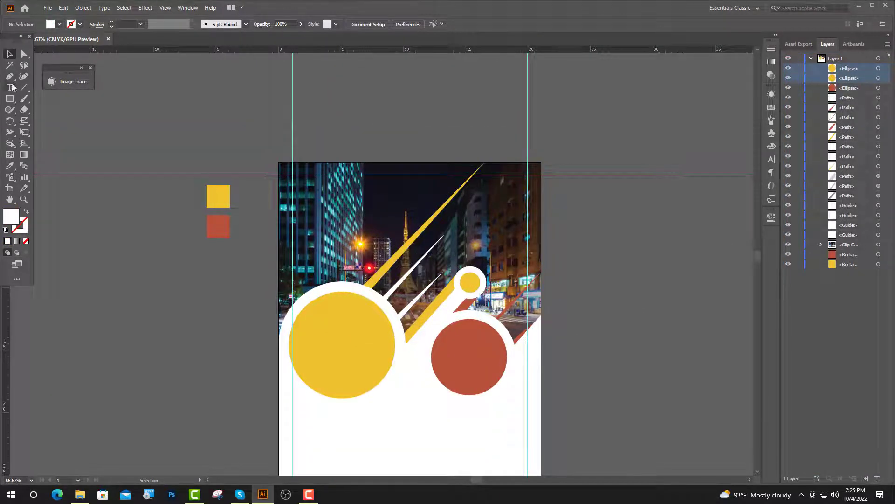
Place a text object near the photo's upper-left corner and set it to Poppins Medium at 24 pt
click(10, 87)
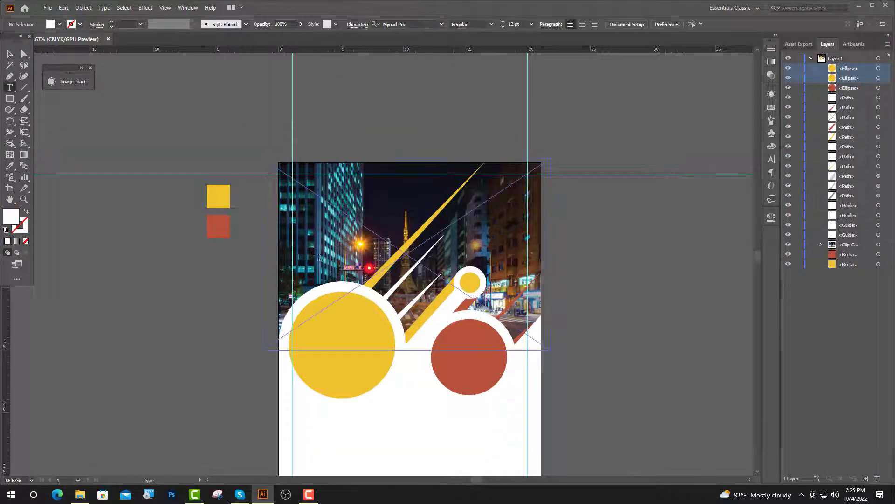
click(307, 194)
key(ctrl+plus)
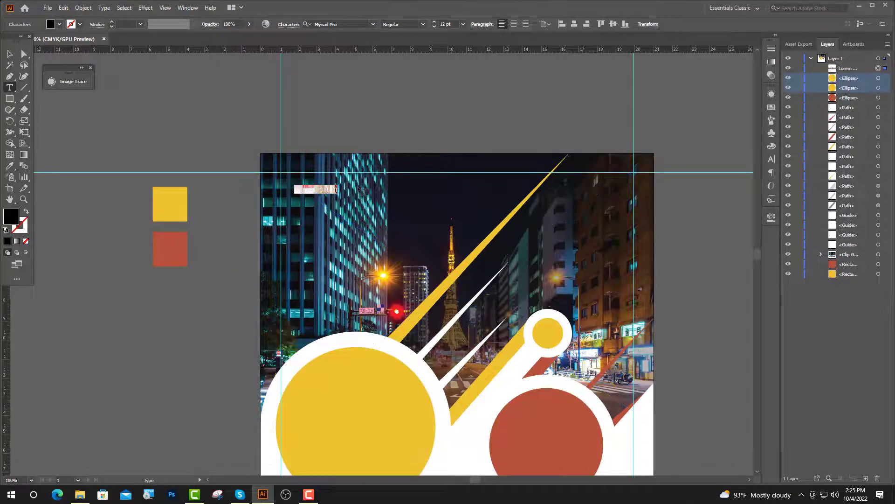
click(343, 23)
text(po)
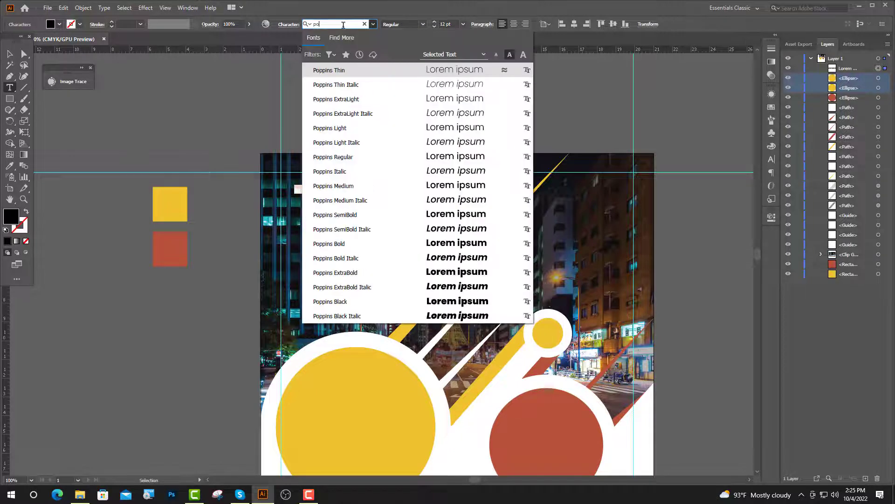
click(348, 185)
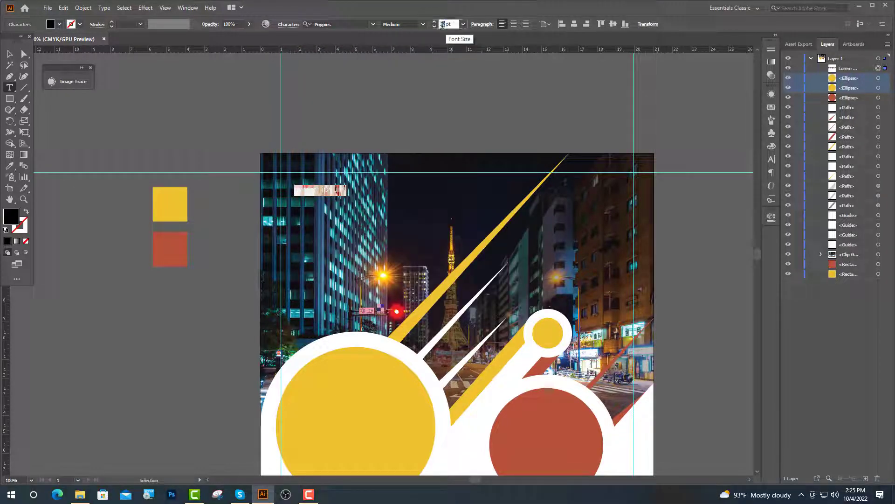
key(Return)
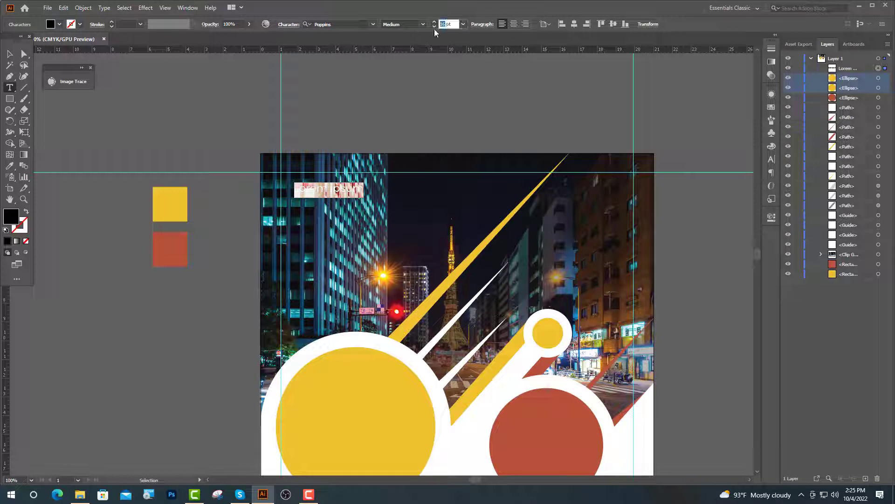
key(Return)
Enter the text "CREATIVE" and colour it with white sampled from the merged shape
text(CREA)
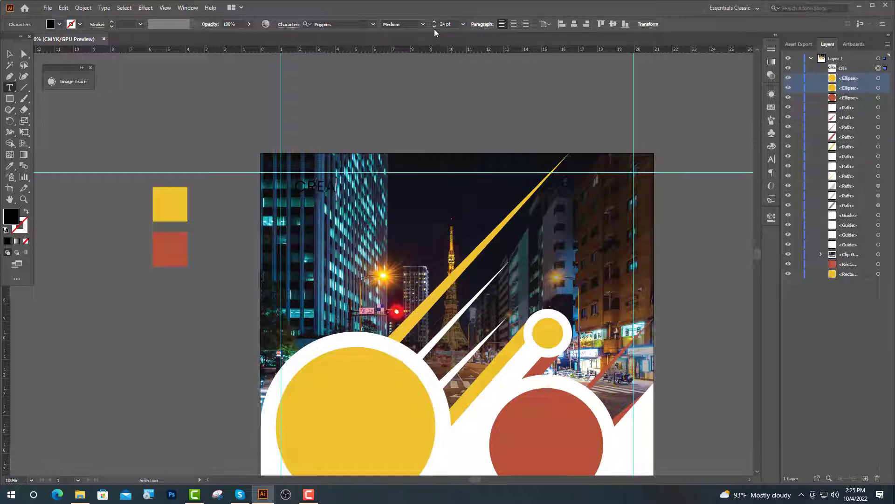
text(TIVE)
key(Escape)
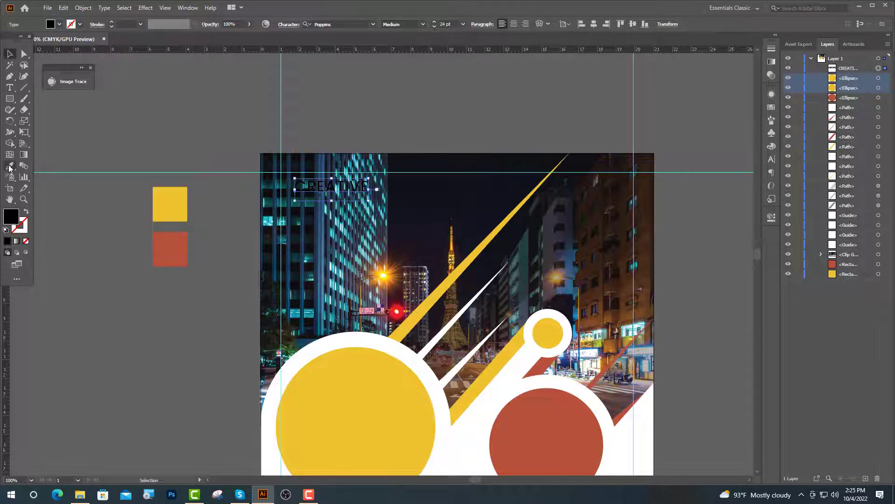
click(10, 167)
click(455, 442)
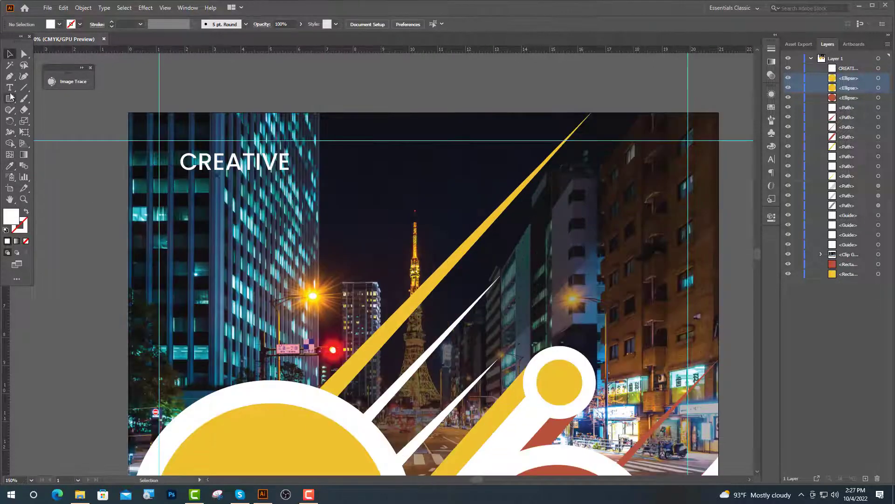
Add a text object reading "STUDIO" at 52 pt beneath the "CREATIVE" line
click(10, 87)
click(178, 196)
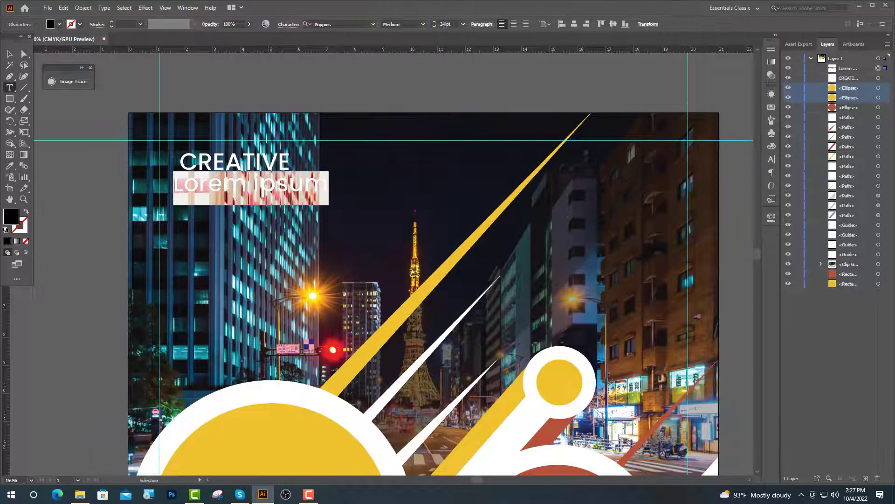
click(444, 24)
text(52)
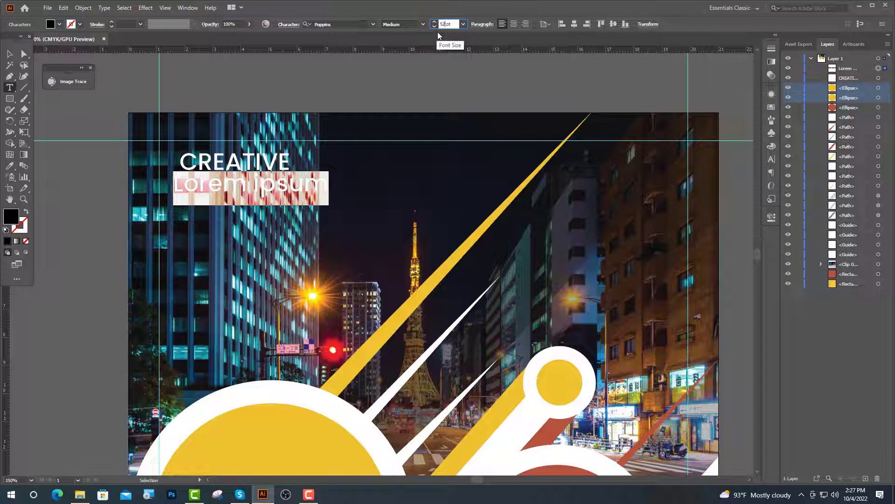
key(Return)
text(S)
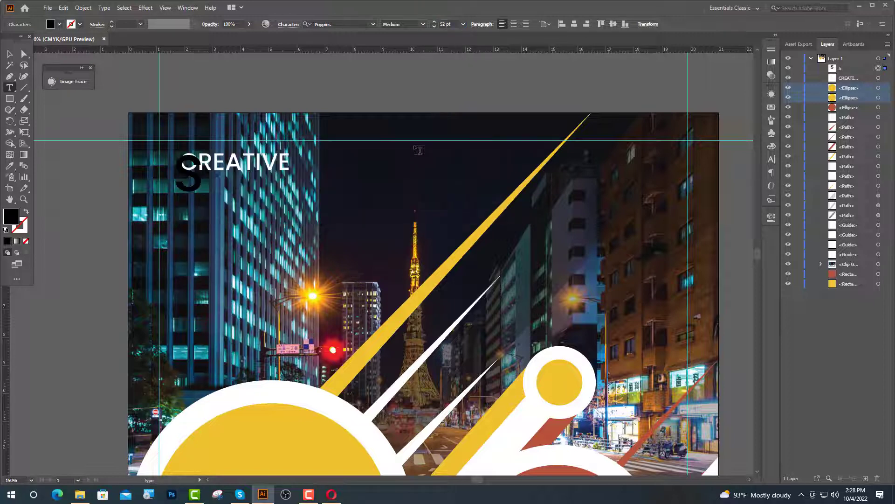
text(TUDIO)
key(Escape)
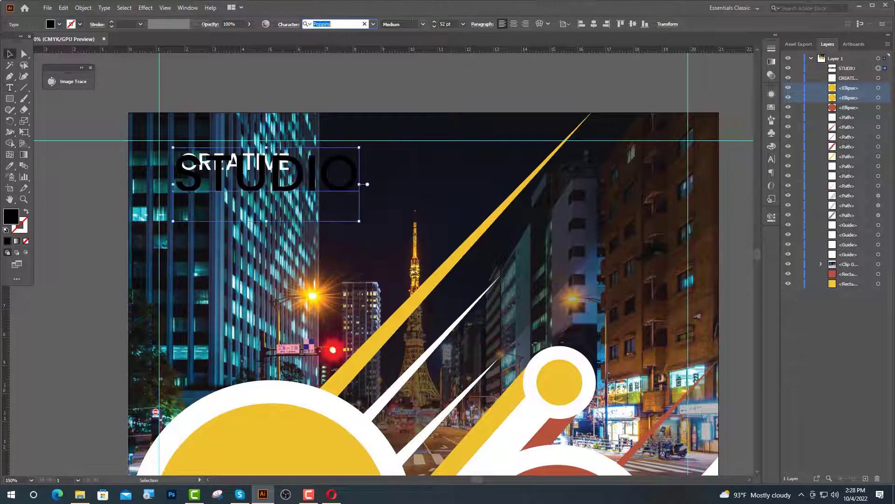
Set "STUDIO" to Poppins Black, place it just below "CREATIVE" and colour it with yellow sampled from the large circle
click(423, 24)
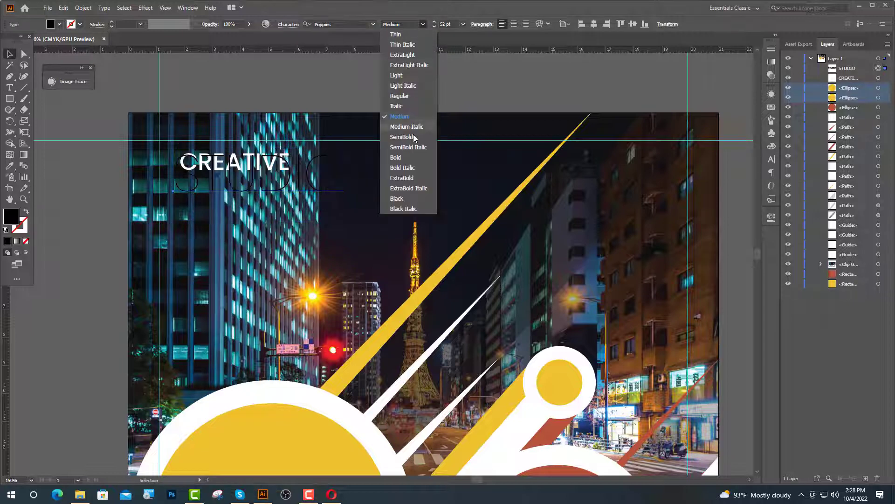
click(405, 199)
drag(250, 190, 244, 229)
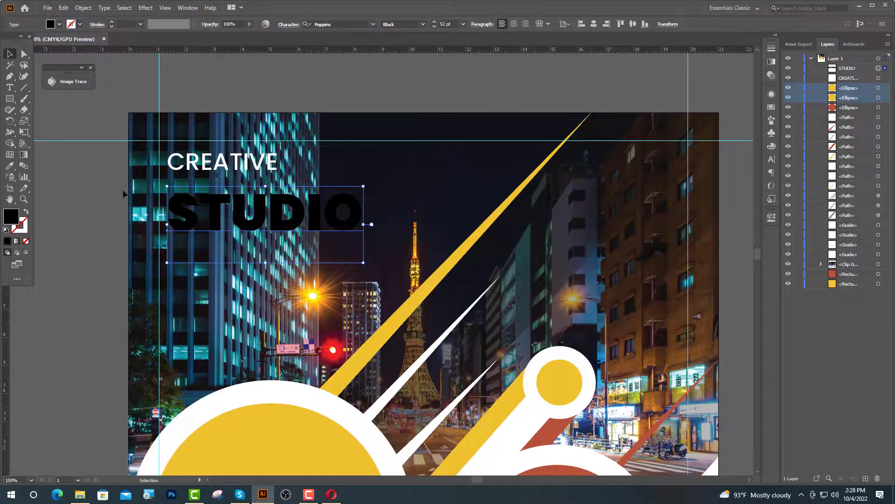
click(9, 168)
click(301, 450)
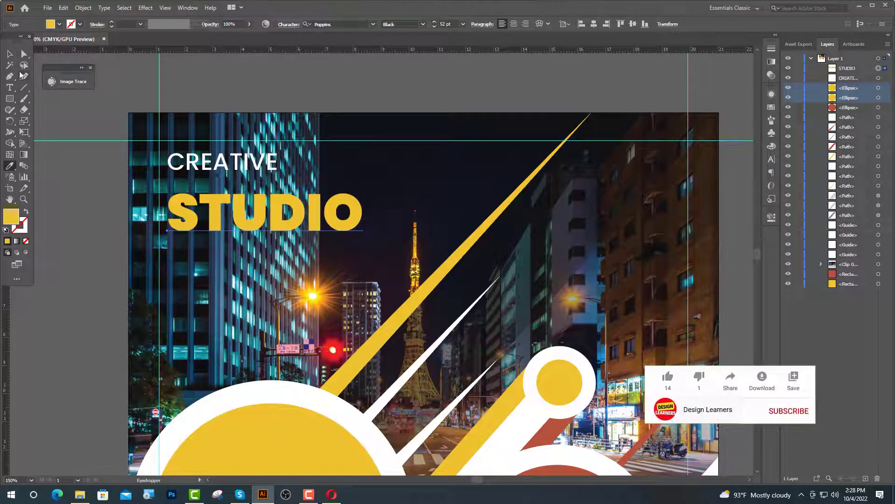
Duplicate the "STUDIO" text directly below itself and change the copy's wording to "DESIGNS"
click(10, 54)
click(77, 111)
drag(274, 227, 274, 273)
double_click(360, 263)
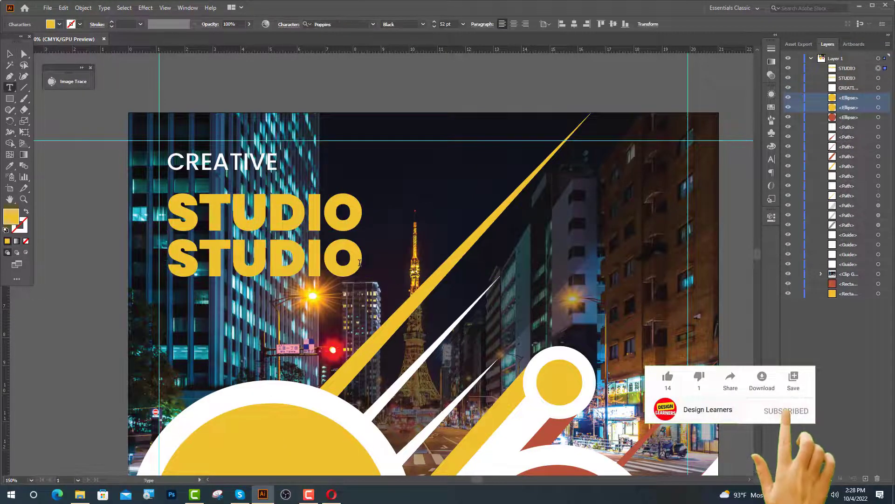
drag(360, 263, 136, 271)
text(DE)
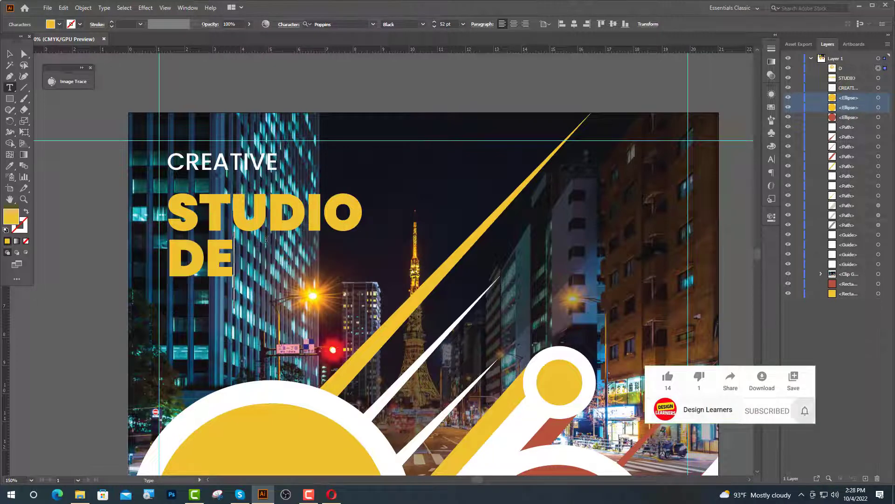
text(SIGNS)
key(Escape)
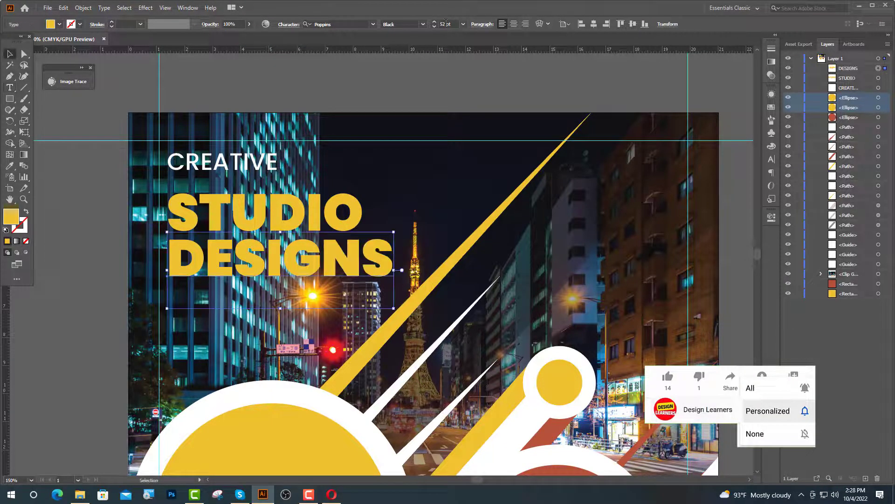
Set "DESIGNS" to 32 pt Bold and colour it with white sampled from the ring around the large yellow circle
text(32)
key(Return)
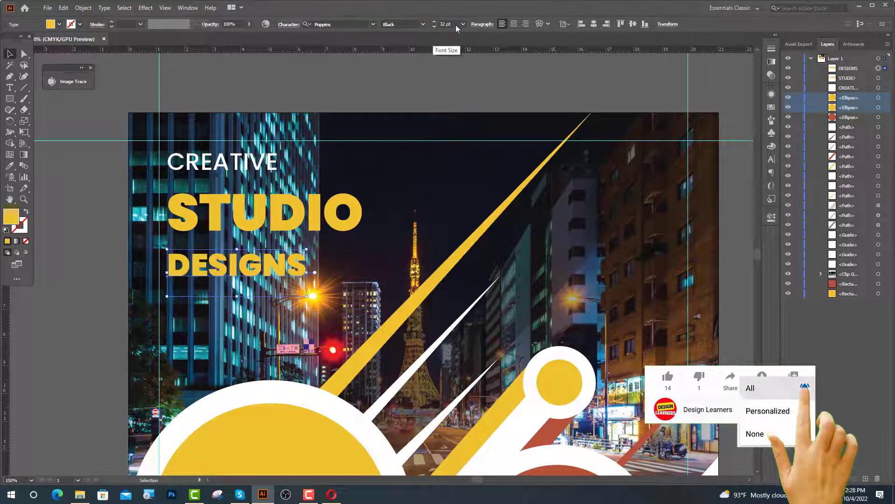
click(424, 24)
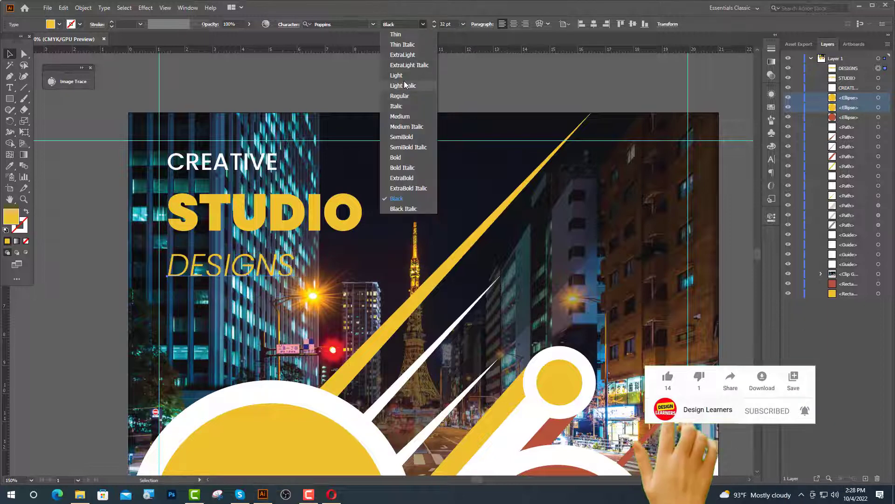
click(404, 159)
key(i)
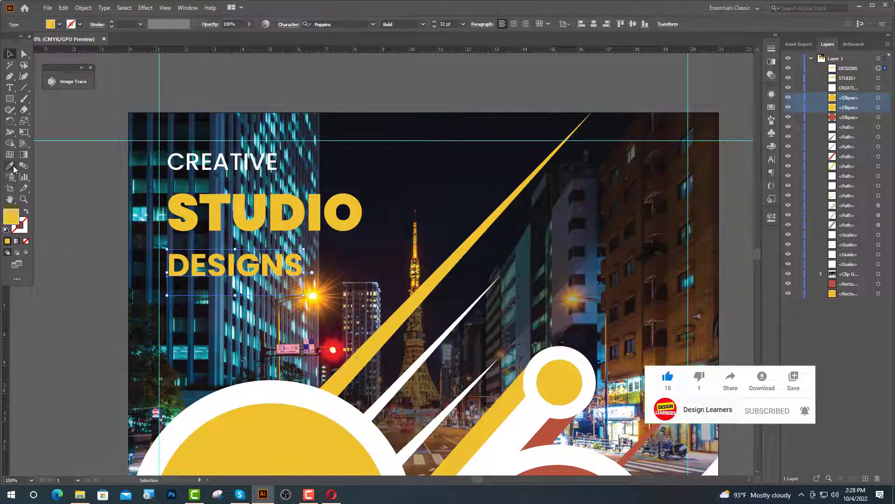
click(246, 384)
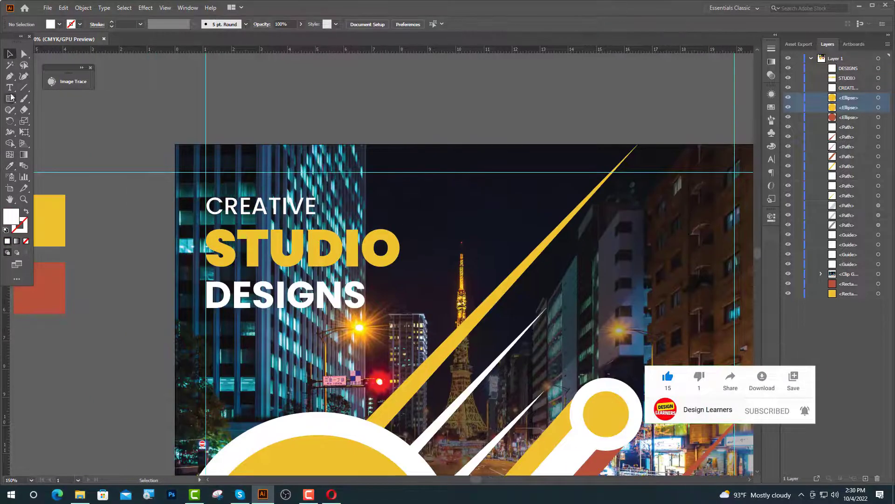
Draw a white bar about 4.55 cm wide beneath "DESIGNS" and reduce its height to about 0.11 cm
click(11, 97)
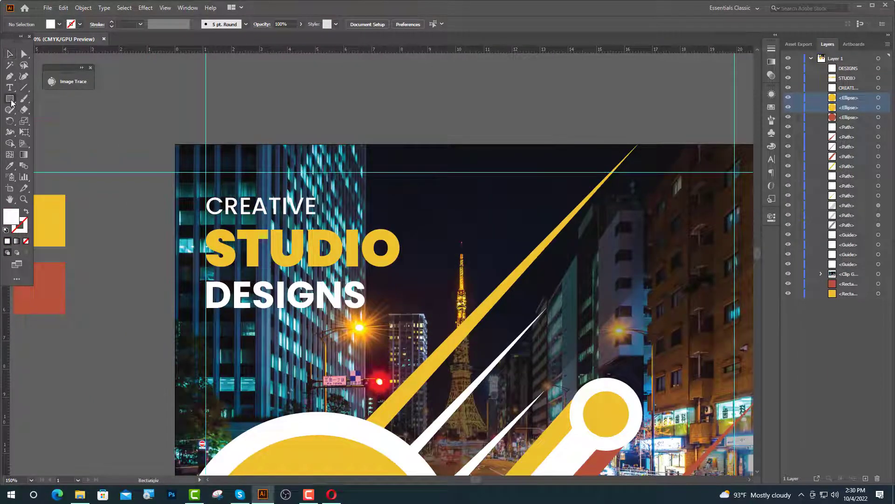
drag(208, 316, 334, 319)
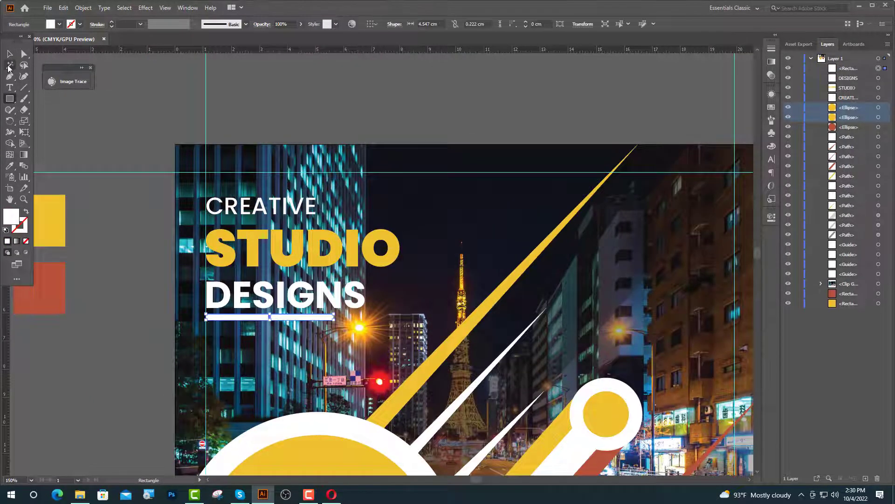
click(10, 55)
scroll(267, 318, up, 5)
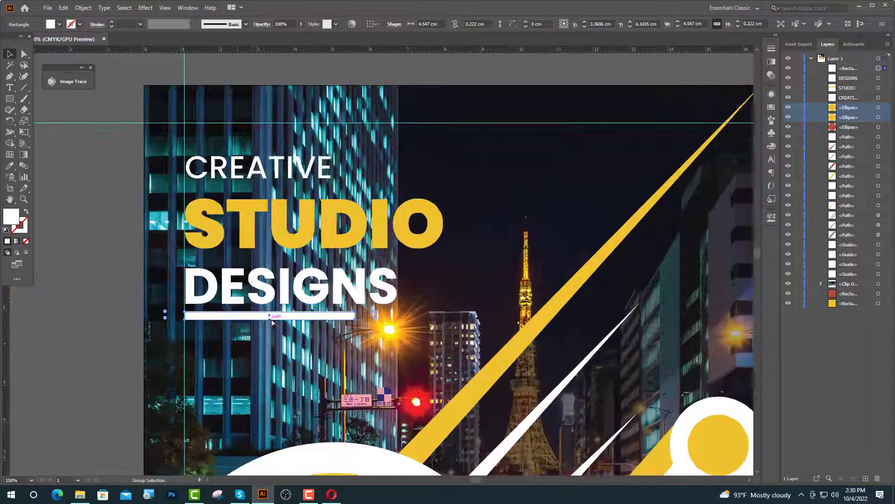
drag(263, 320, 263, 304)
scroll(322, 305, down, 3)
Nudge the thin white bar vertically to leave a clear gap beneath "DESIGNS"
key(Up)
key(Up)
key(Up)
key(Up)
key(Up)
key(Up)
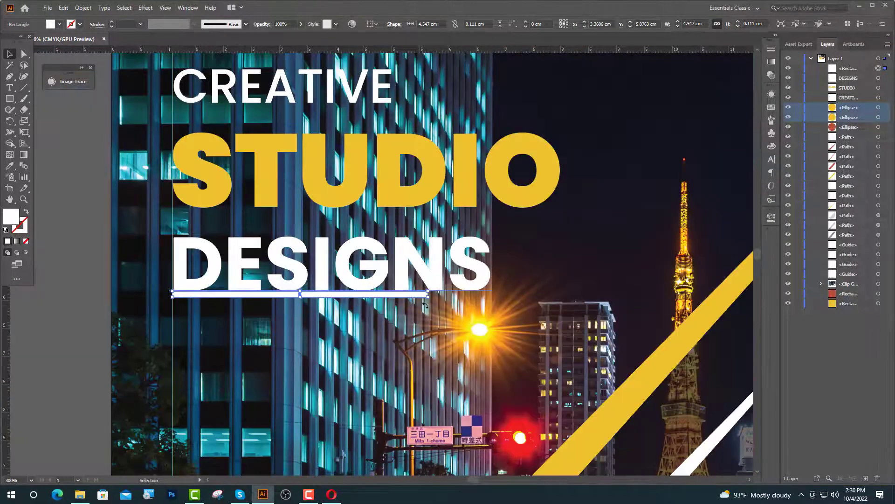
scroll(168, 290, up, 6)
key(shift+Down)
key(shift+Down)
key(shift+Down)
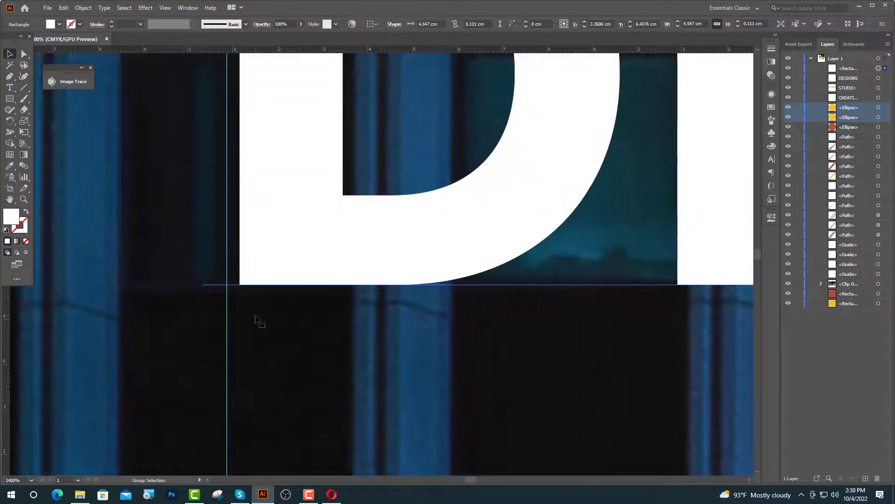
scroll(211, 293, down, 8)
click(124, 209)
Draw a white circle about 0.22 cm across and centre it vertically on the bar's right end
drag(10, 100, 52, 122)
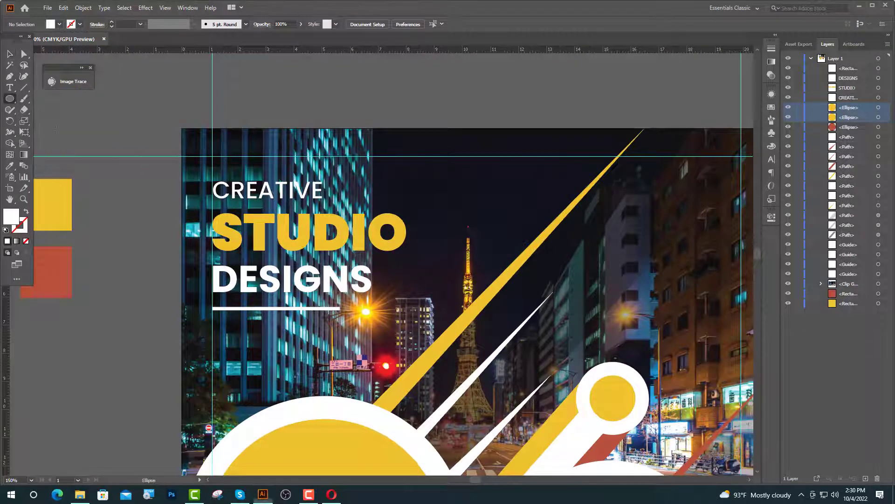
scroll(342, 300, up, 2)
drag(342, 300, 348, 306)
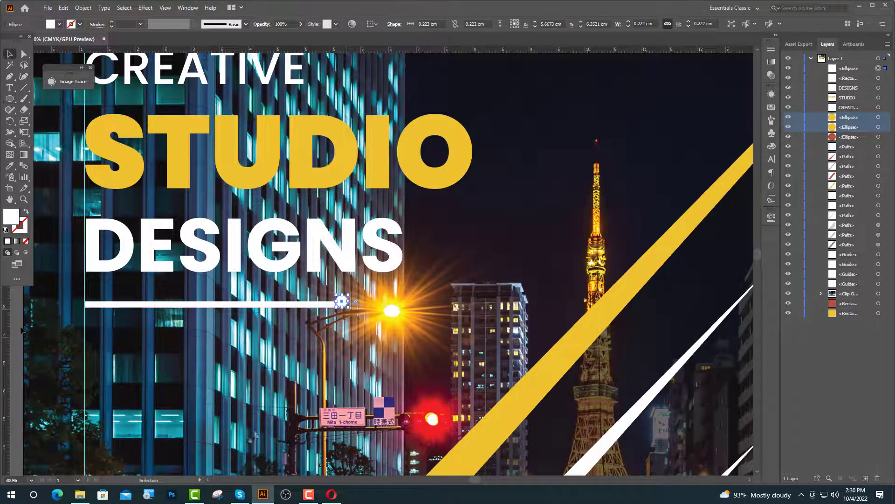
key(v)
scroll(347, 306, up, 4)
drag(328, 266, 316, 282)
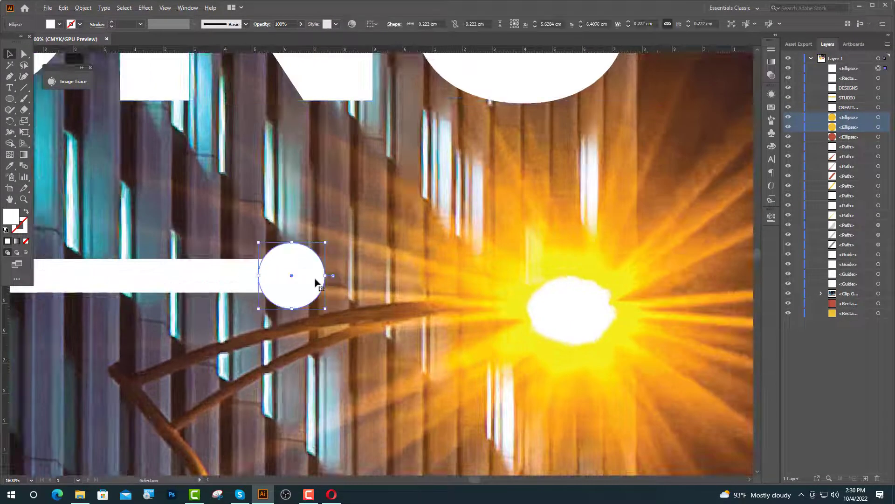
Duplicate the small circle in place and shrink the copy concentrically inside the original
key(ctrl+b)
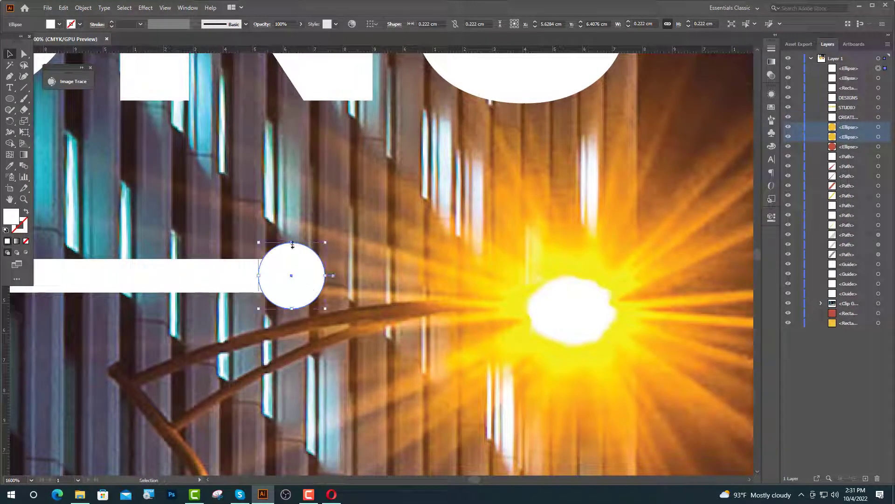
drag(292, 242, 292, 254)
key(ctrl+z)
scroll(380, 307, down, 6)
Colour the outer small circle with red sampled from the large red circle
click(10, 166)
scroll(581, 393, down, 5)
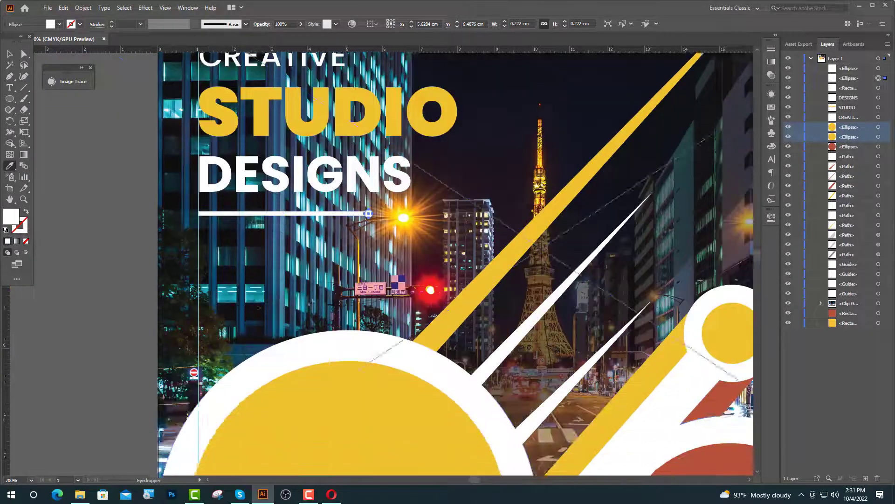
click(660, 405)
scroll(366, 91, up, 3)
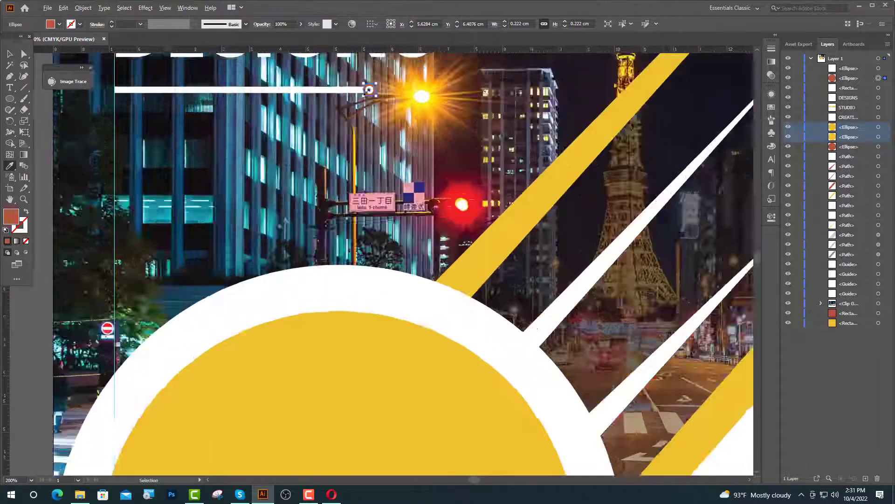
Recolour the thin bar beneath "DESIGNS" with red sampled from the large red circle
scroll(366, 91, up, 1)
click(9, 54)
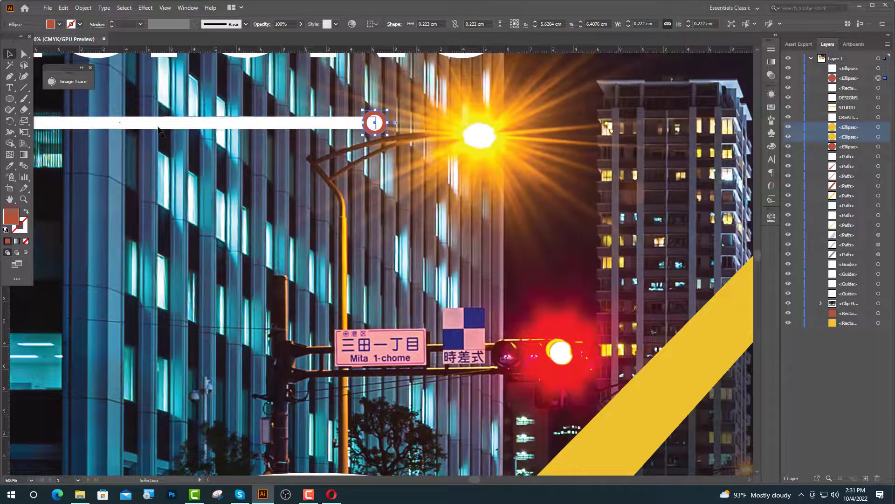
click(164, 127)
key(ctrl+minus)
key(ctrl+minus)
key(ctrl+minus)
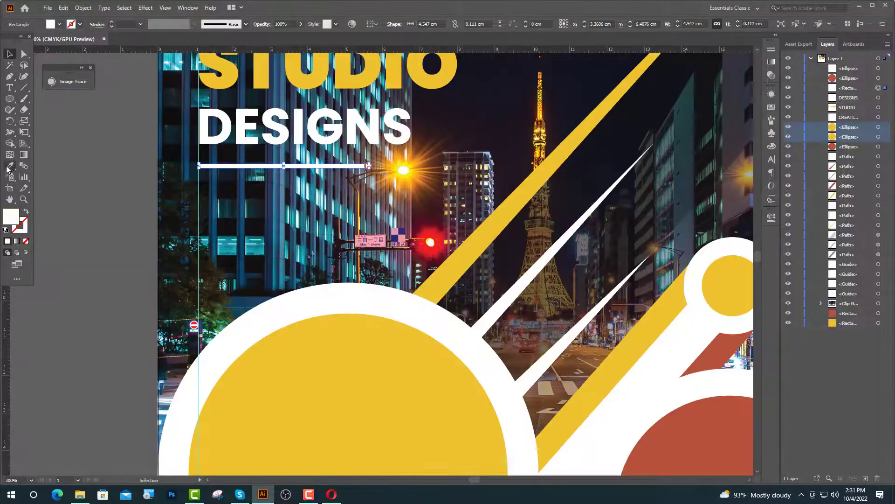
click(8, 167)
click(686, 440)
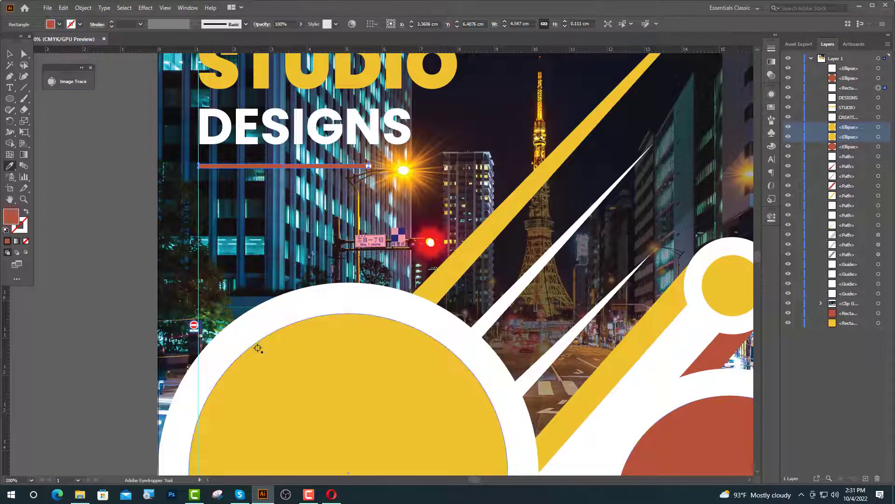
click(11, 55)
scroll(104, 282, up, 2)
click(104, 281)
Fully round the two corners at the red bar's left end
scroll(198, 209, up, 5)
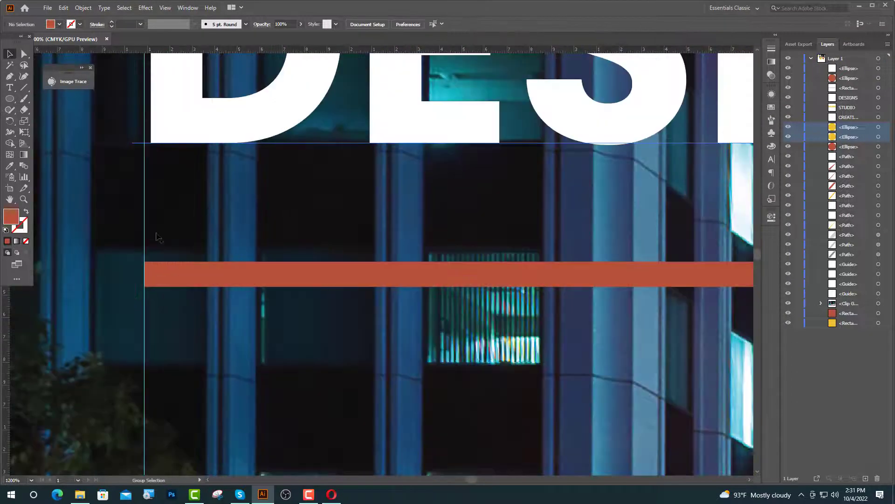
click(146, 264)
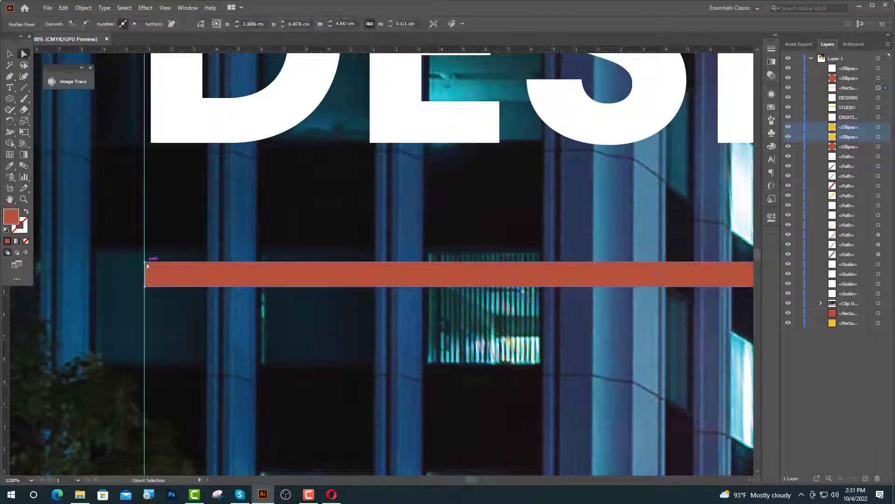
shift+click(146, 288)
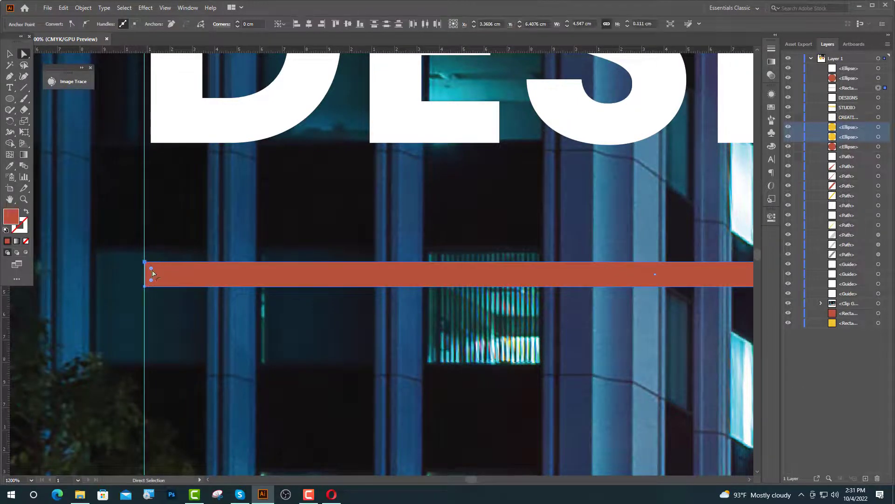
drag(152, 279, 355, 255)
click(270, 294)
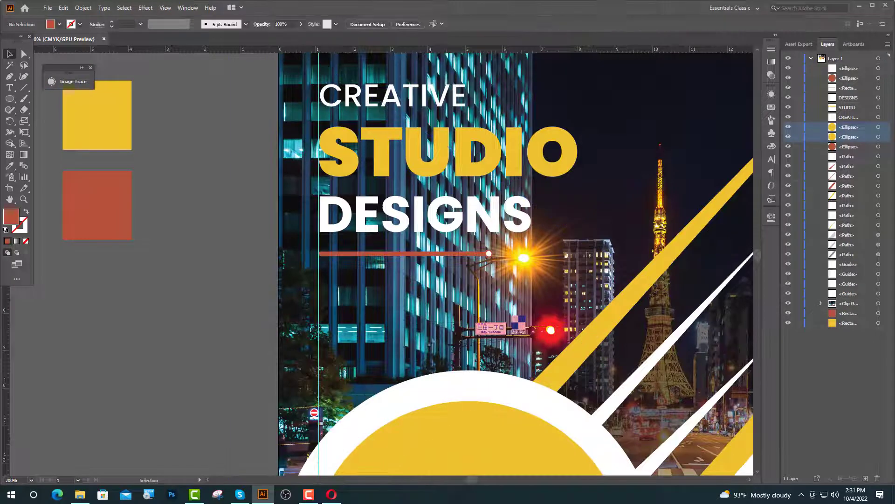
Set the blend mode of the red outer small circle at the underline's right end to Multiply
scroll(442, 267, up, 2)
scroll(443, 267, up, 4)
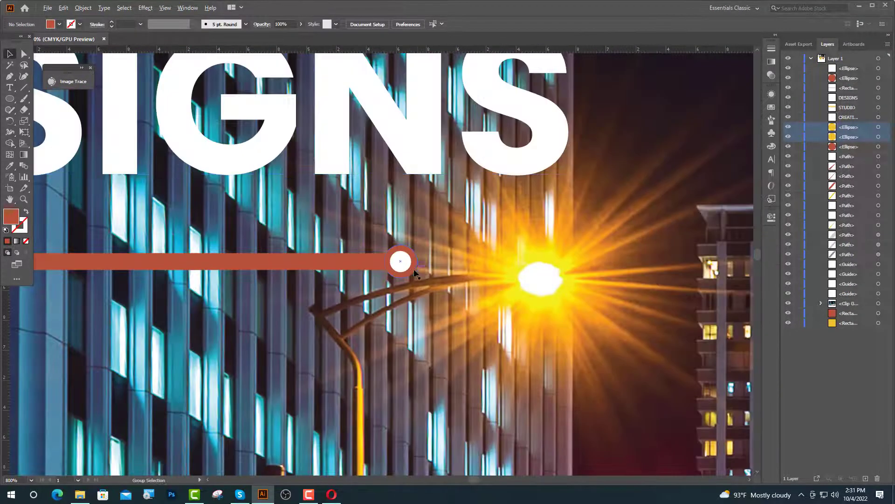
click(772, 217)
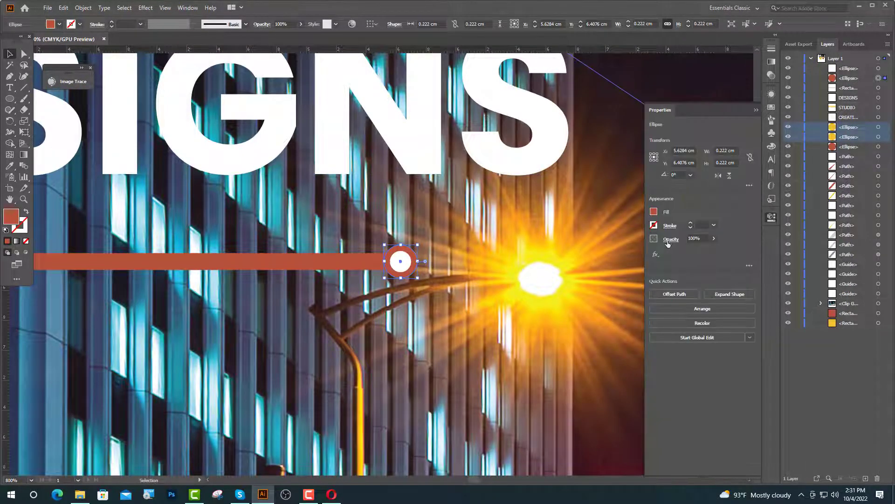
click(671, 239)
click(616, 258)
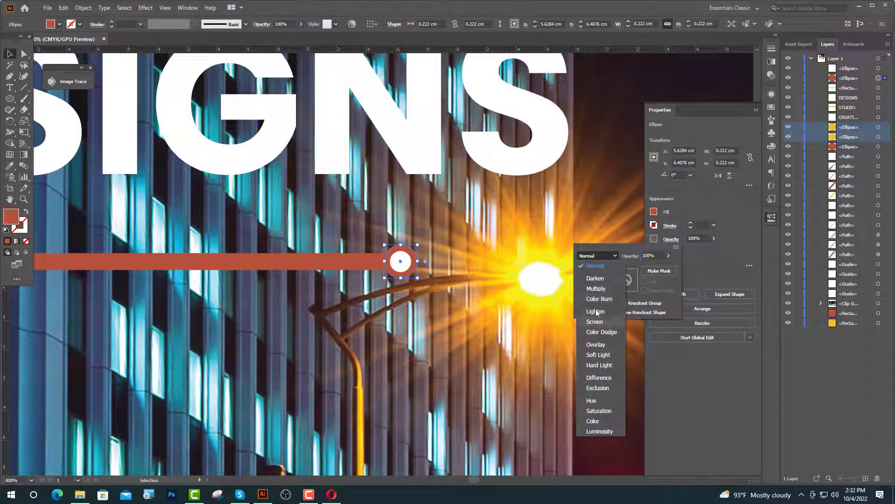
click(595, 290)
click(756, 110)
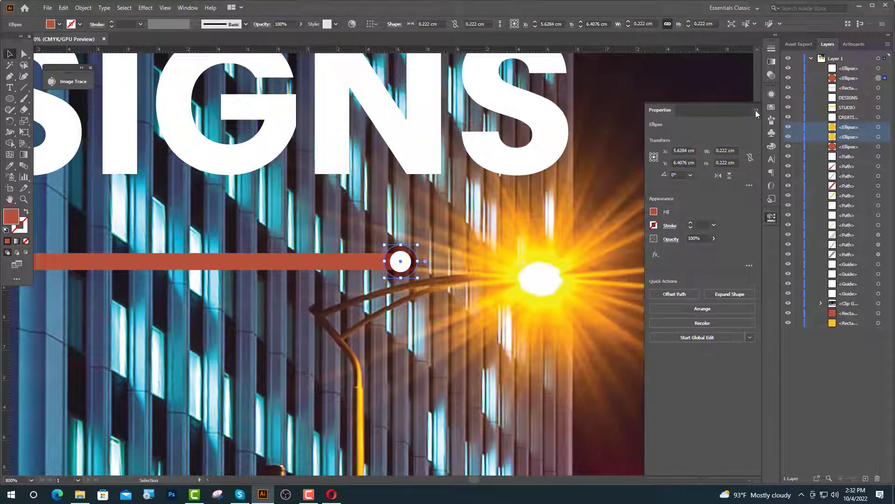
click(756, 110)
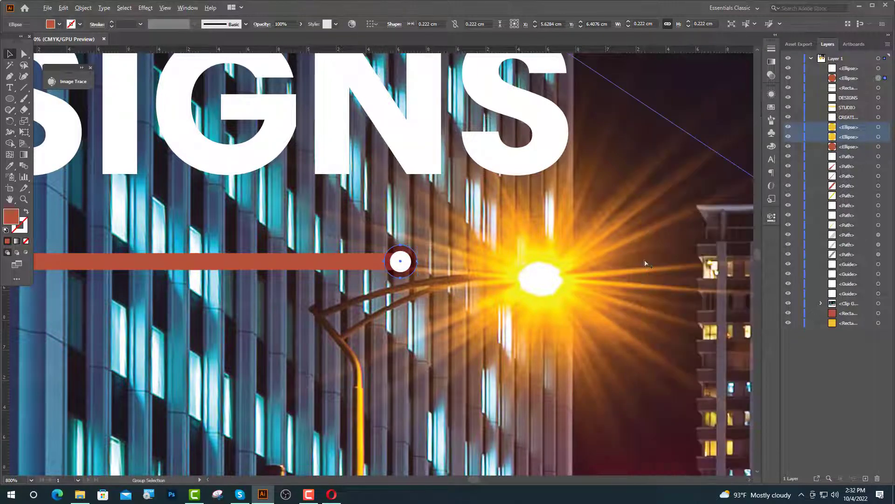
scroll(646, 263, down, 2)
scroll(524, 262, up, 6)
key(ctrl+shift+a)
scroll(490, 332, down, 6)
scroll(493, 334, down, 3)
Add a "Lorem ipsum" text line below the red bar in Poppins Regular at 24 pt, starting at the left guide
click(9, 88)
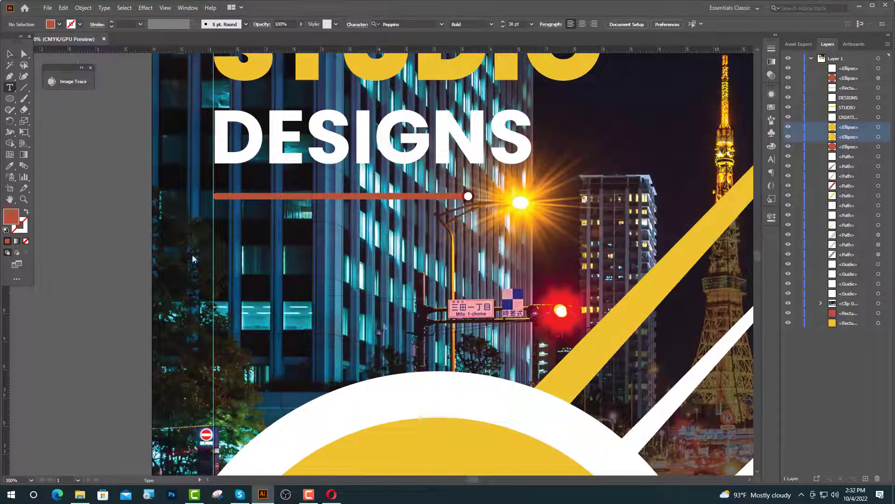
click(241, 228)
scroll(467, 246, up, 3)
key(Escape)
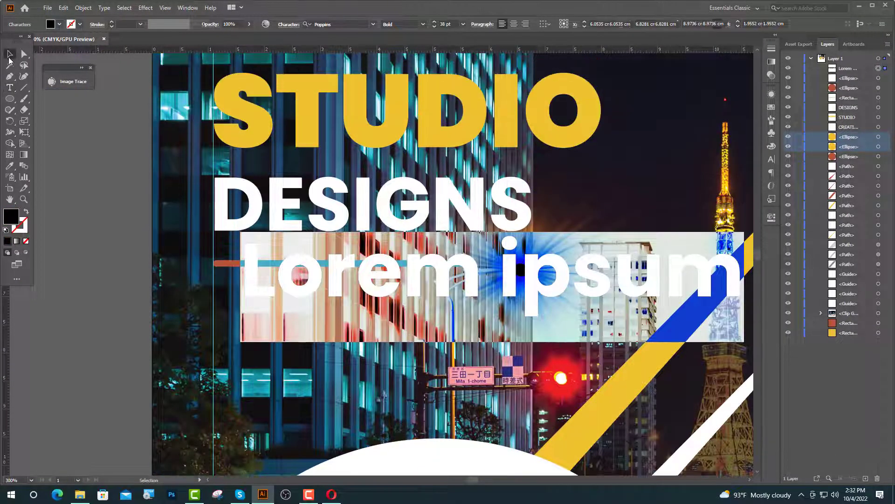
scroll(349, 56, up, 1)
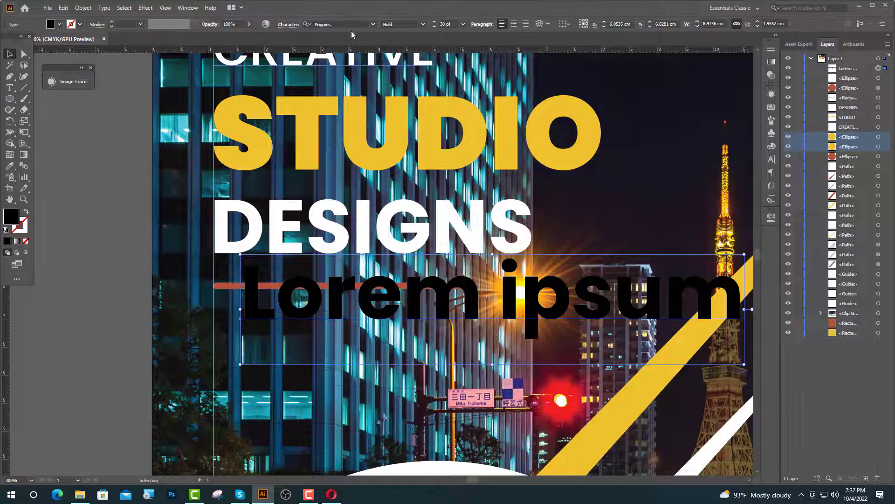
click(423, 24)
click(399, 95)
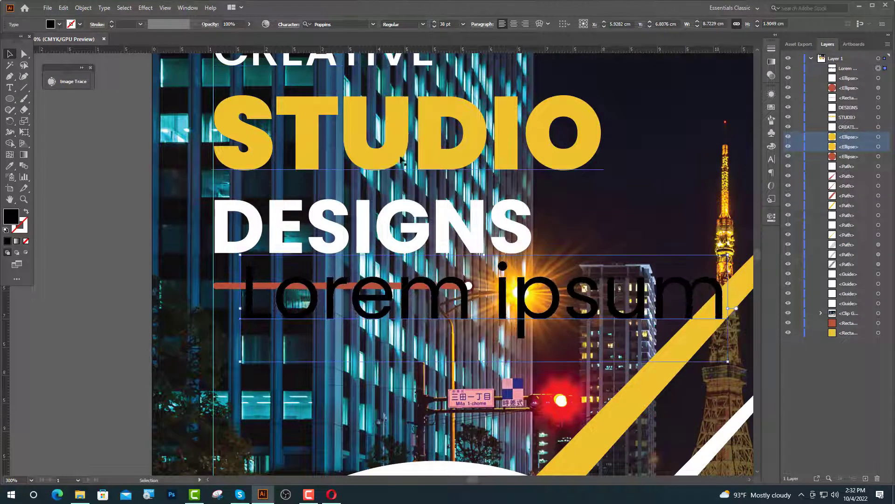
text(24)
key(Return)
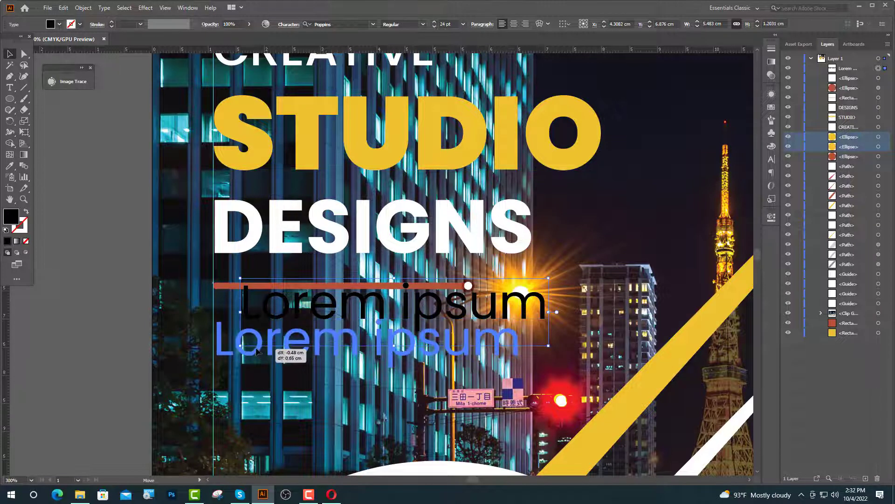
Colour the "Lorem ipsum" line white, sampled from the ring around the large yellow circle
key(ctrl+1)
click(10, 166)
click(338, 344)
key(v)
Set the "Lorem ipsum" line to 20 pt and all caps
double_click(442, 24)
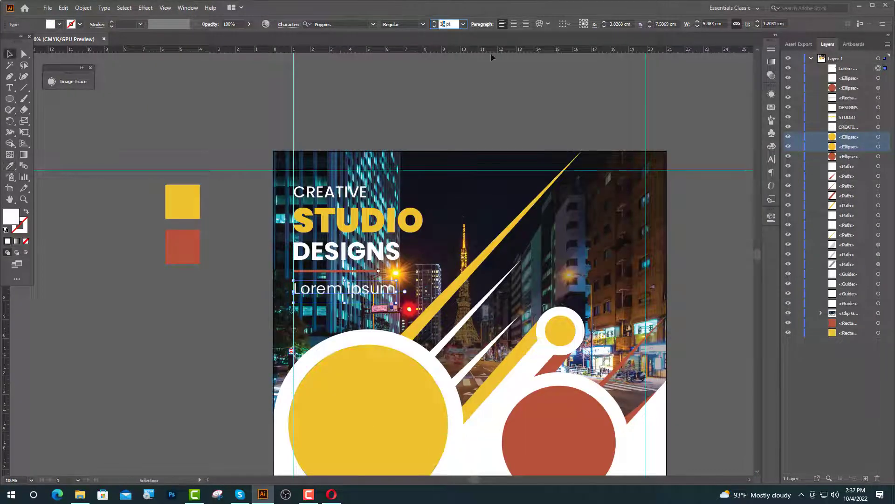
text(20)
key(Return)
click(771, 160)
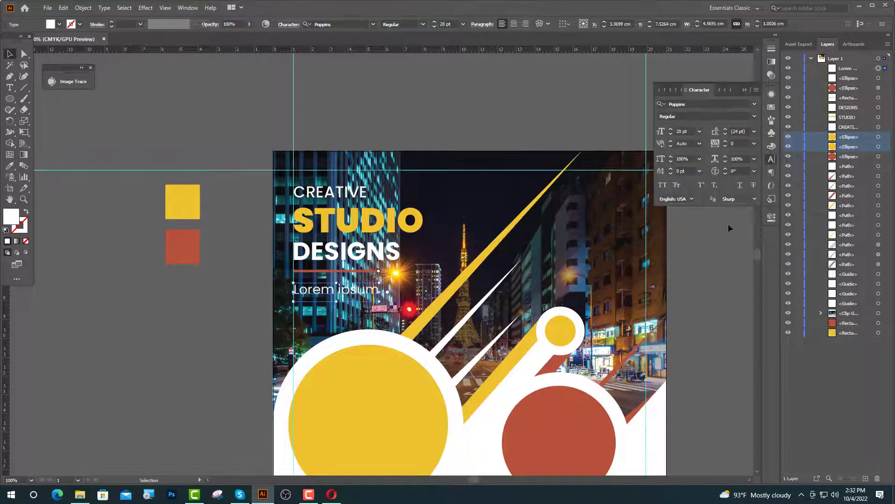
click(664, 185)
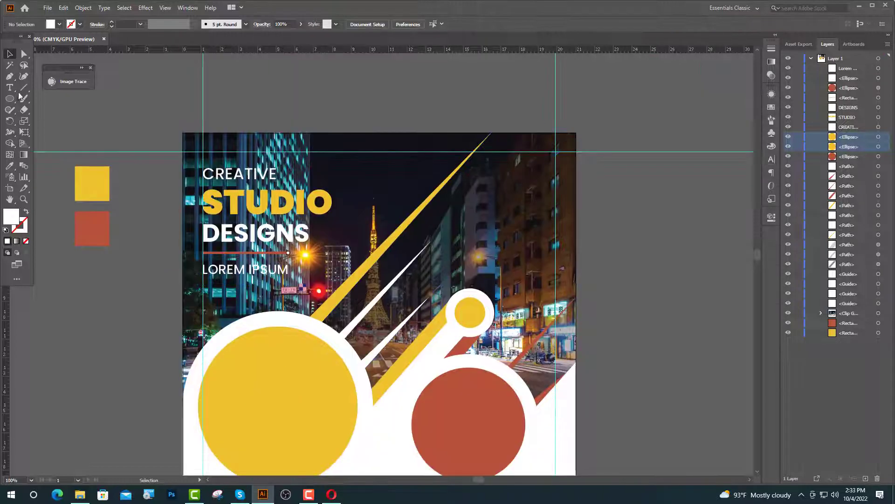
Add the word "THE" over the buildings right of the long yellow spike and colour it white from the small circle's ring
click(9, 88)
click(460, 184)
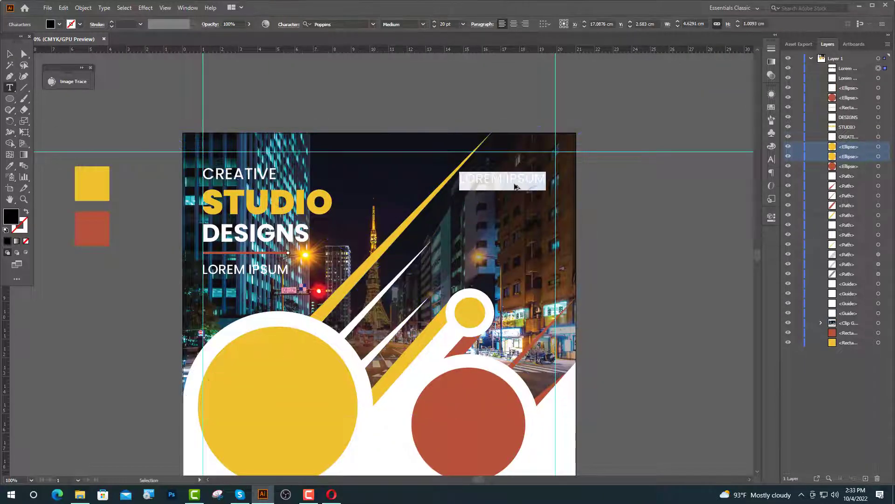
scroll(518, 186, up, 2)
text(THE)
key(Escape)
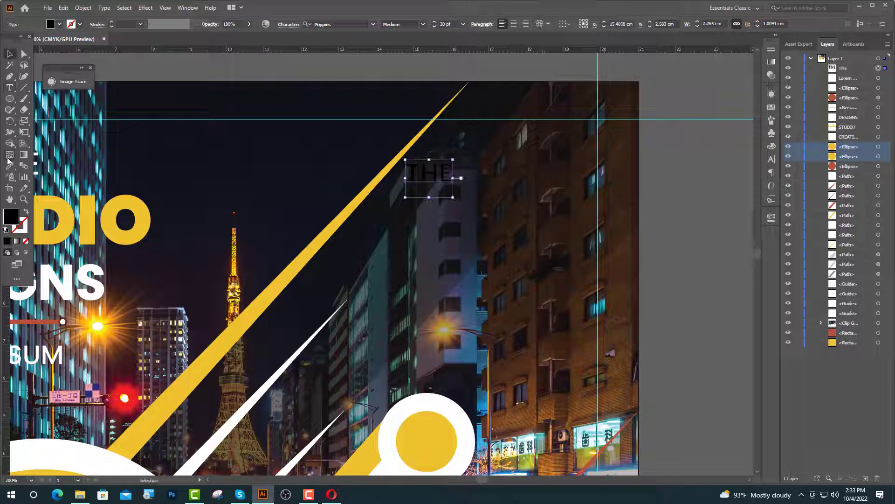
key(i)
click(422, 405)
key(v)
click(686, 234)
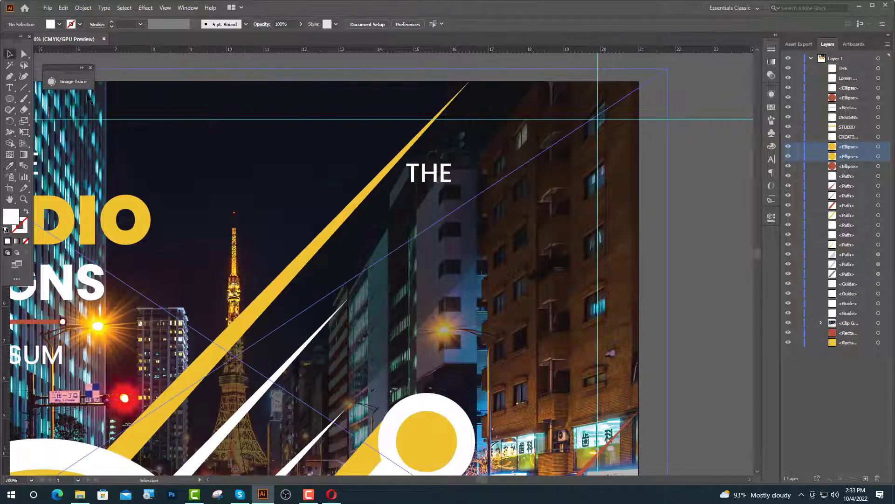
Add the word "FLYER" to the right of "THE" at 32 pt
click(10, 87)
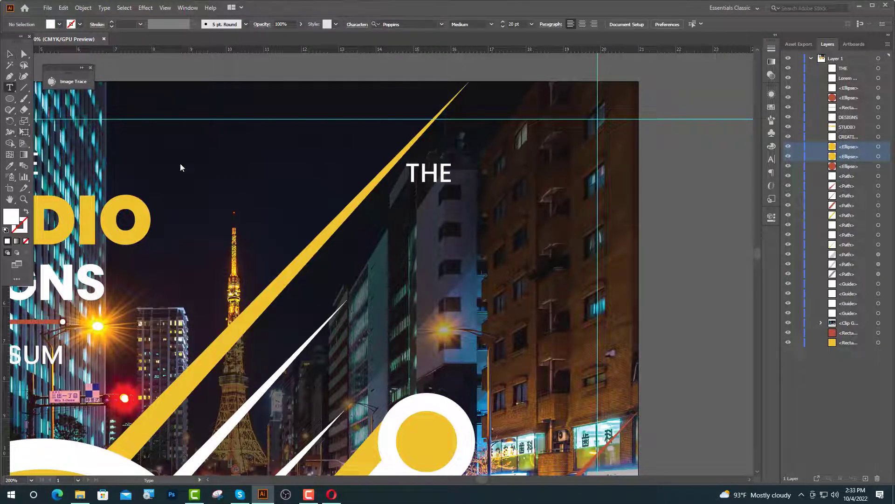
click(470, 166)
text(F)
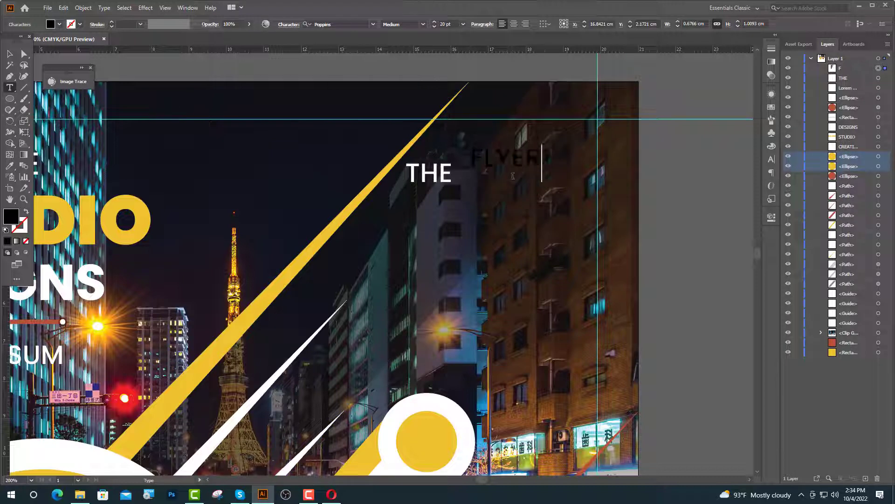
text(LYER)
key(Escape)
text(32)
key(Return)
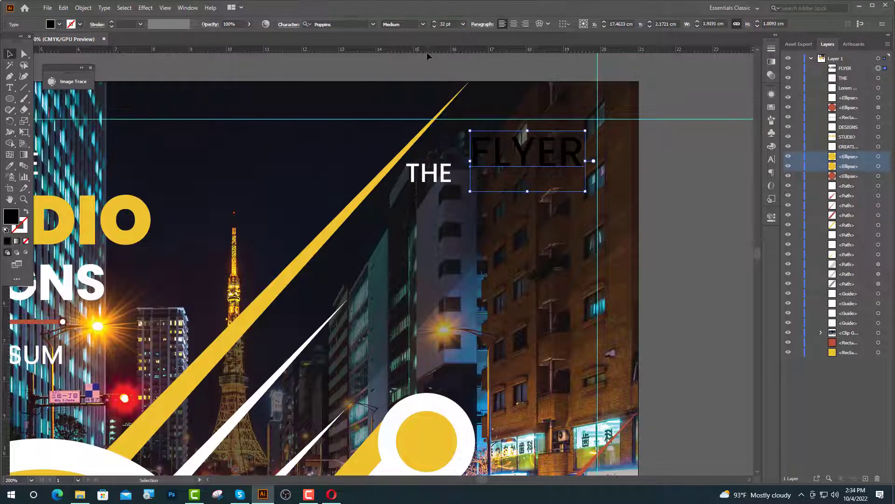
Set "FLYER" to Bold and colour it white, sampled from the large circle's ring
click(423, 24)
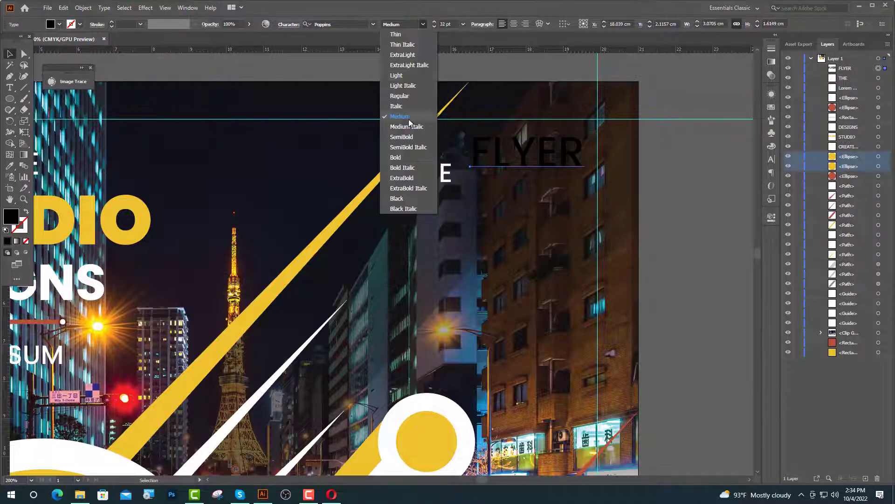
click(410, 163)
click(10, 166)
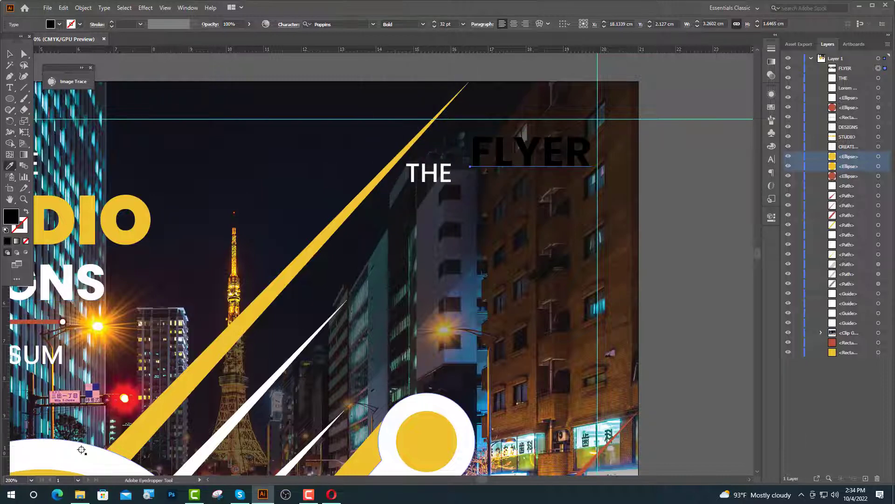
click(83, 452)
click(10, 54)
click(682, 140)
Move "FLYER" close beside "THE" so both words share a baseline
scroll(523, 171, up, 3)
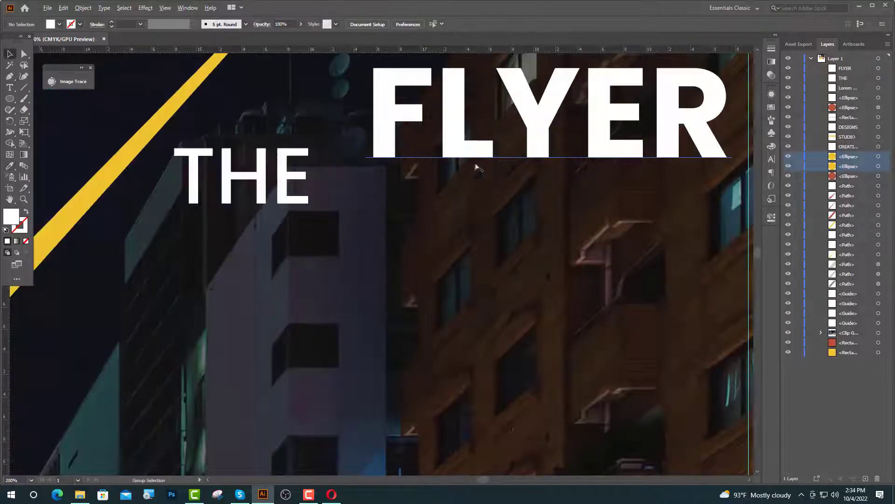
drag(385, 138, 363, 184)
scroll(351, 113, down, 4)
Duplicate "FLYER" directly beneath the original and set the copy's text size to 38 pt
drag(354, 131, 354, 161)
double_click(436, 159)
drag(436, 158, 300, 171)
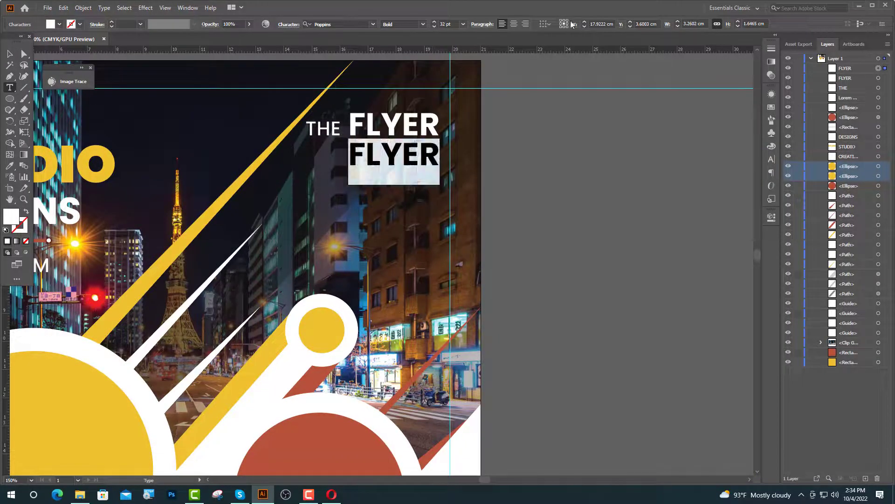
click(446, 24)
text(38)
key(Return)
Replace the duplicated word with "BRAND" and position it beneath "THE FLYER"
text(B)
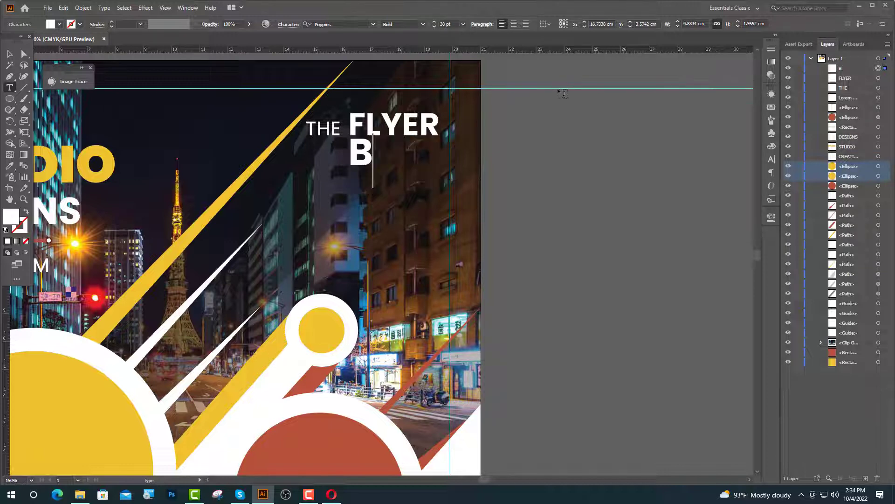
text(RAND)
key(Escape)
drag(470, 164, 429, 169)
Colour the word "BRAND" yellow to match "STUDIO"
key(ctrl+minus)
key(ctrl+minus)
key(ctrl+minus)
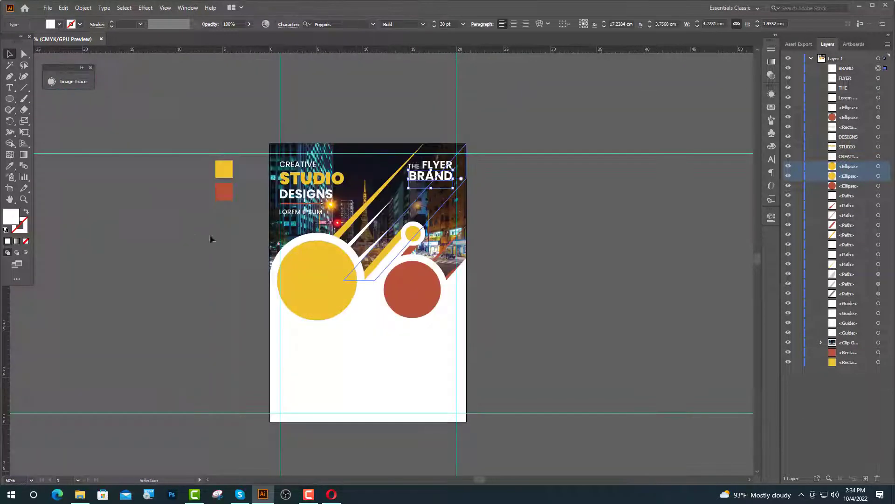
click(10, 166)
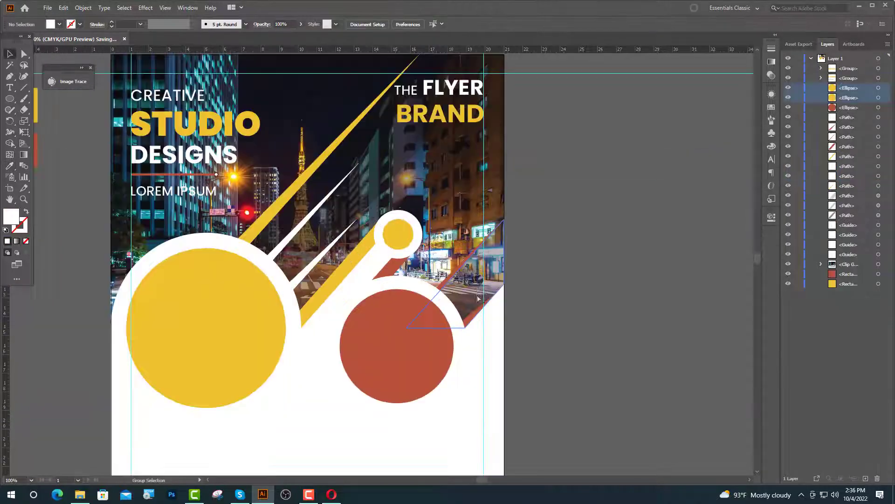
Add the word "OUR" in the upper part of the large yellow circle
scroll(380, 305, down, 2)
click(11, 89)
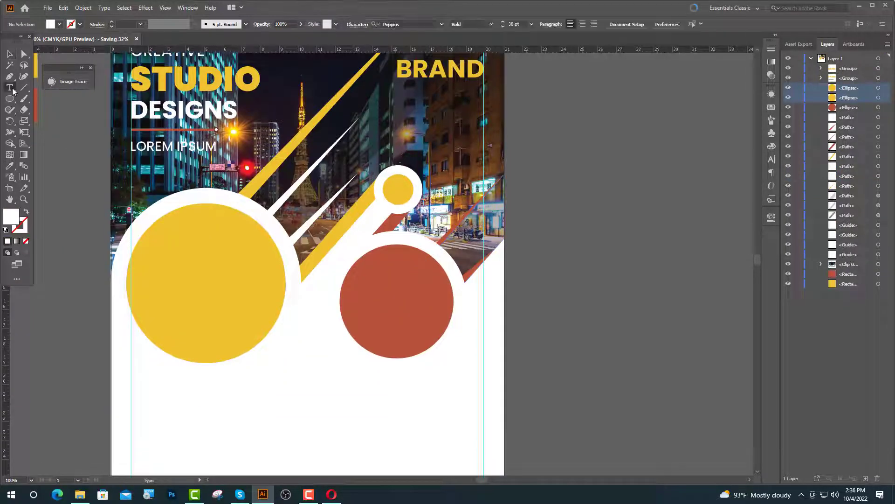
click(161, 257)
scroll(298, 260, up, 1)
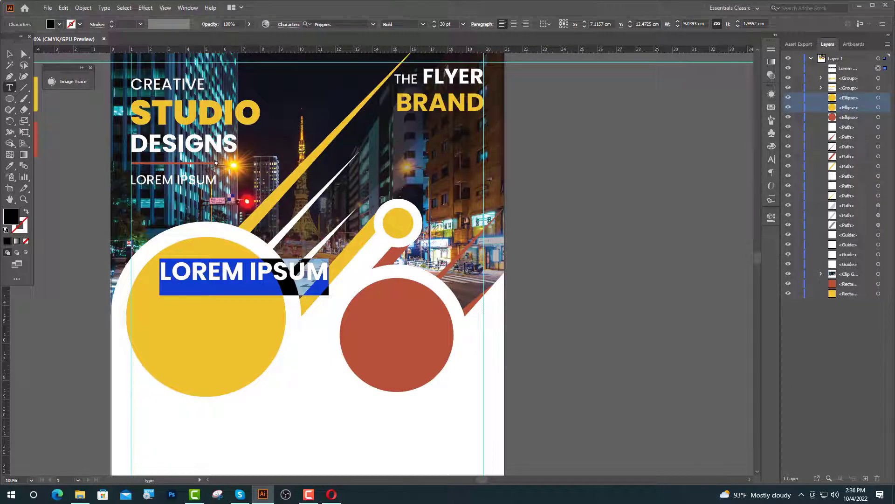
text(OUR)
key(Escape)
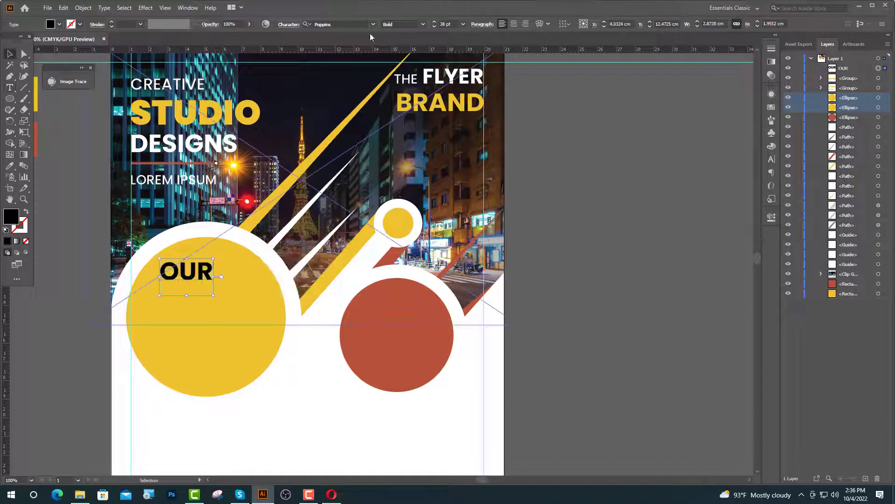
Set the word "OUR" to Medium weight at 45 pt
click(422, 24)
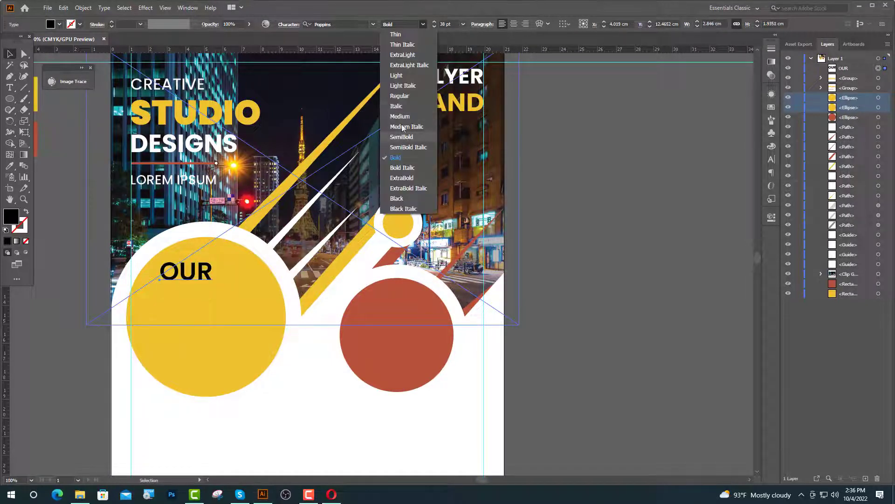
click(411, 117)
click(439, 26)
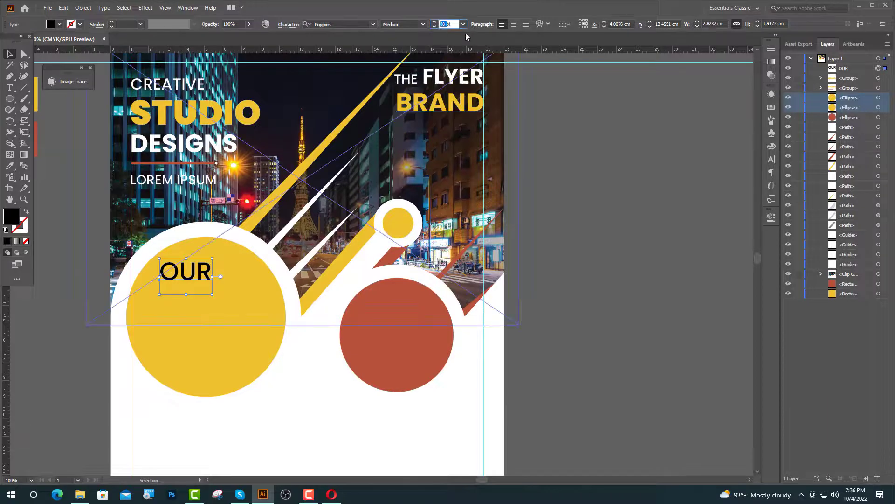
text(45)
key(Return)
Duplicate "OUR" directly beneath itself in the yellow circle and change the copy to "MISSION"
drag(197, 276, 214, 313)
double_click(214, 313)
key(ctrl+a)
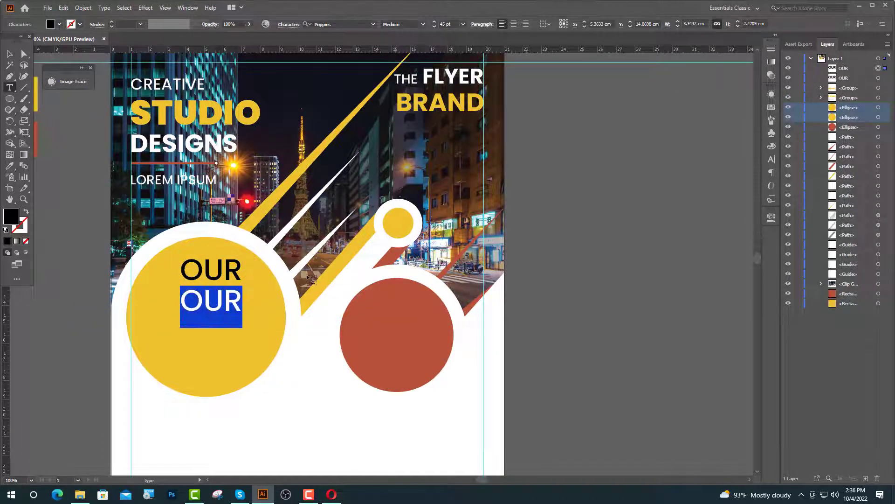
text(MISSIO)
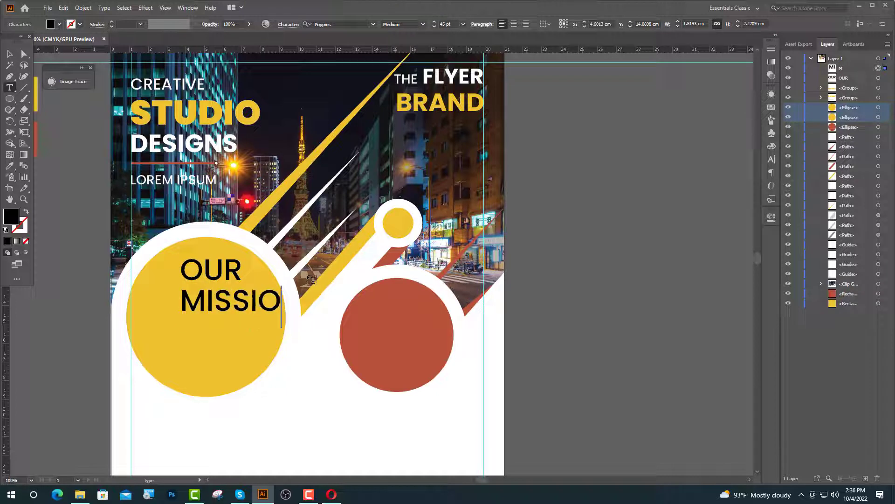
text(N)
key(Escape)
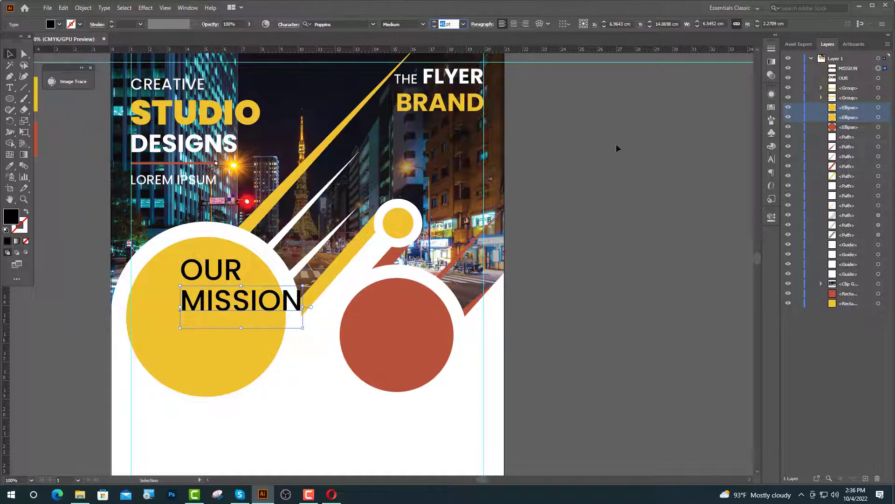
Set "MISSION" to 32 pt and shift both "OUR" and "MISSION" left and slightly up inside the yellow circle
text(32)
click(617, 144)
click(205, 305)
shift+click(223, 274)
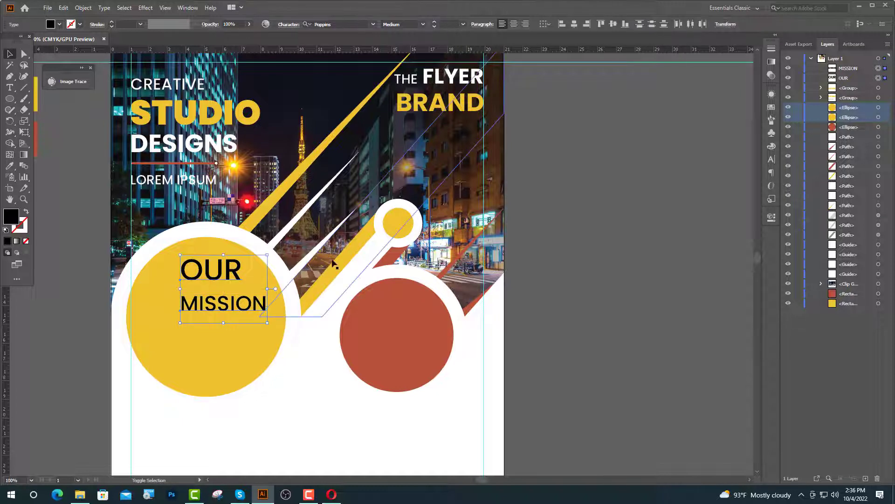
key(shift+Left)
key(shift+Left)
key(shift+Left)
key(shift+Left)
key(shift+Left)
key(shift+Left)
key(shift+Up)
key(shift+Up)
key(shift+Up)
click(315, 343)
Change the weight of "MISSION" to Bold
click(172, 298)
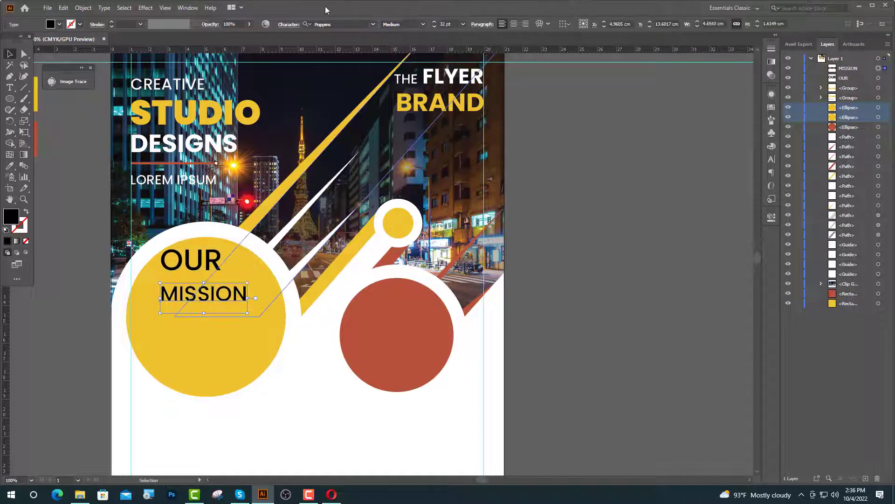
click(424, 25)
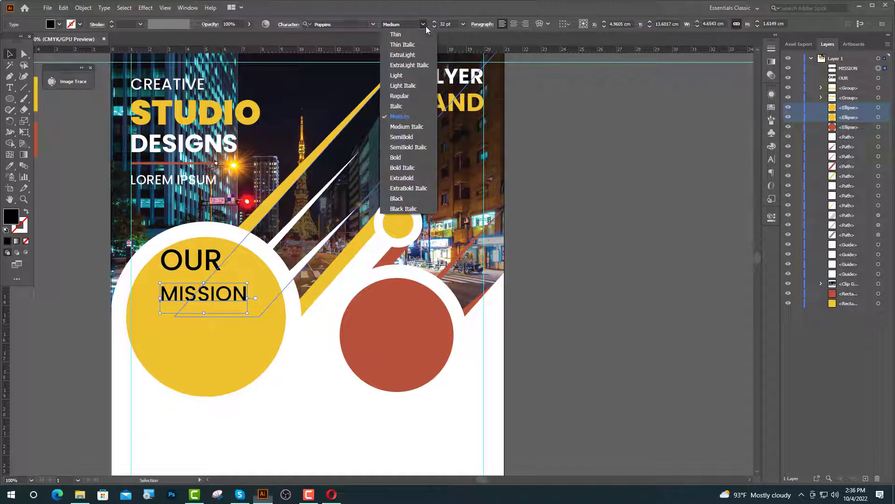
click(405, 158)
Nudge "MISSION" up towards "OUR", keeping a small clear gap between the two words
shift+click(212, 296)
click(214, 299)
scroll(145, 291, up, 2)
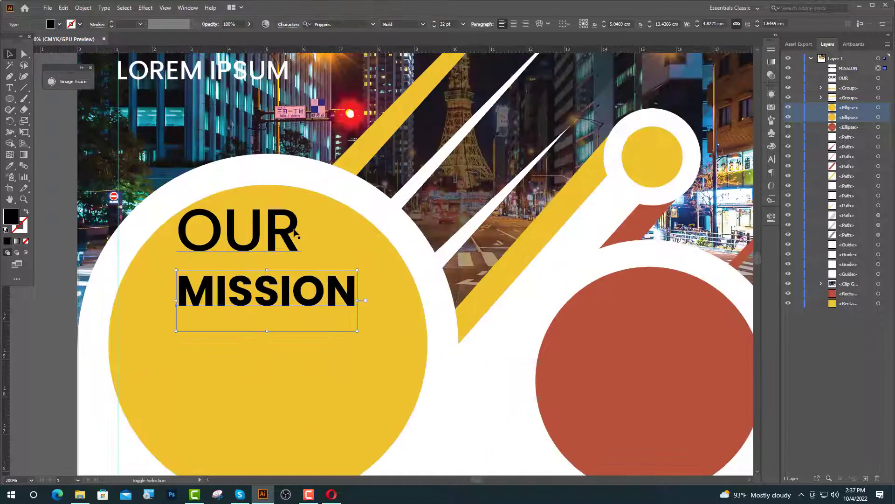
key(Up)
key(Up)
key(Up)
key(Up)
key(Up)
key(Up)
key(Up)
key(Up)
key(Up)
key(Up)
key(Up)
key(Up)
key(Up)
key(Up)
key(Up)
key(Up)
key(Up)
key(Up)
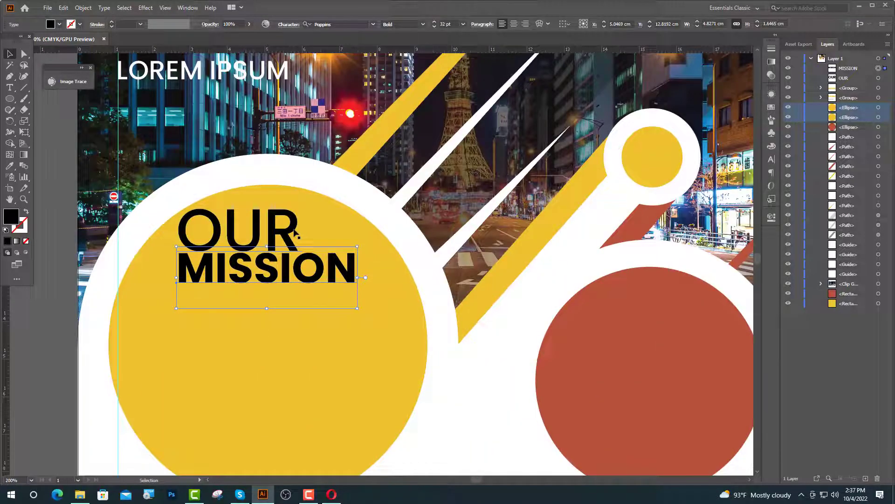
key(Down)
key(Down)
key(Down)
key(Down)
key(Down)
key(Down)
key(Down)
key(Down)
key(Down)
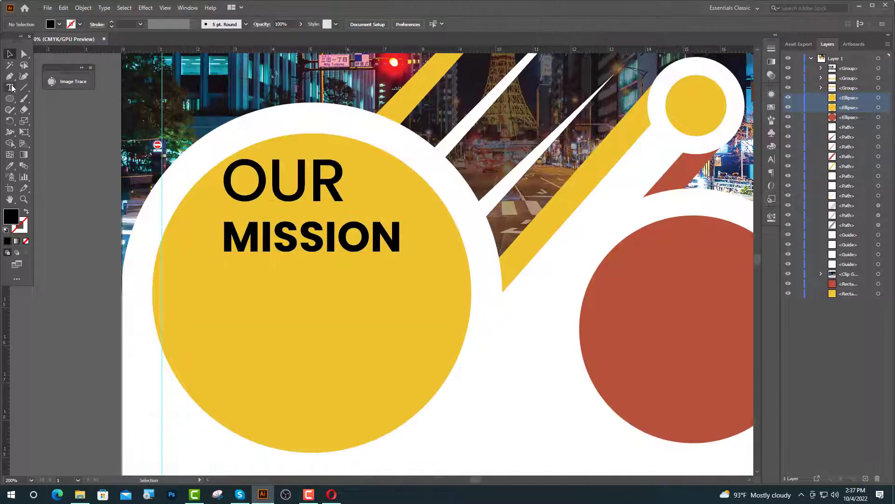
Add a line of placeholder text beneath "MISSION" in the yellow circle, set in Lato at 10 pt
click(12, 88)
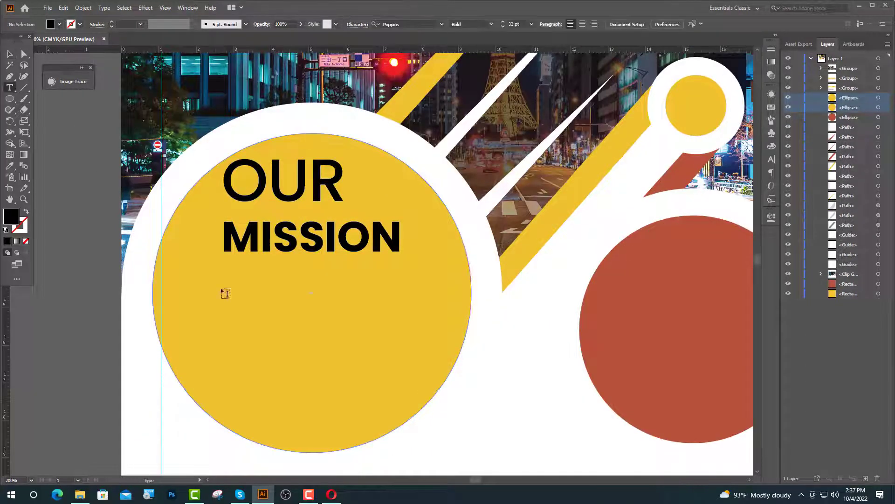
click(224, 291)
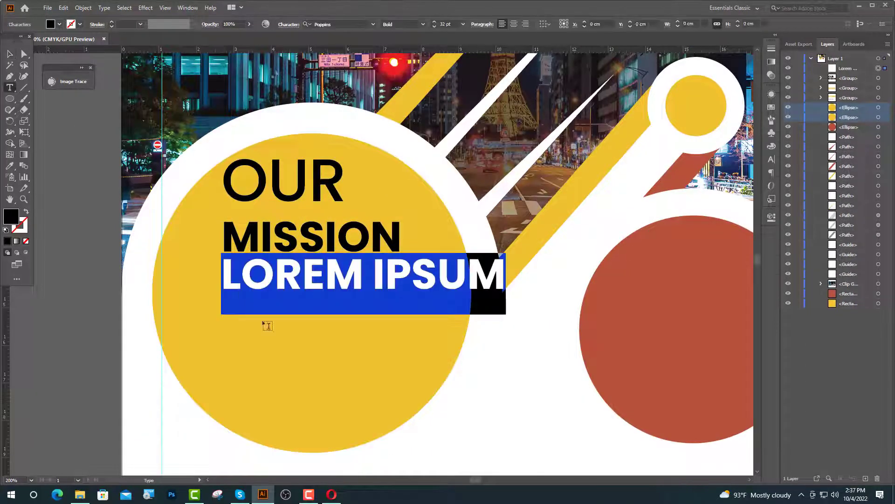
click(446, 25)
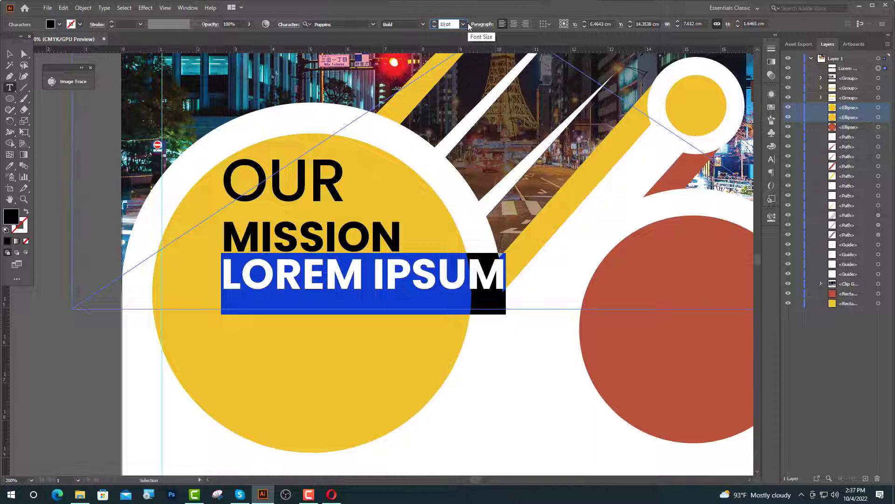
text(10)
key(Return)
click(341, 23)
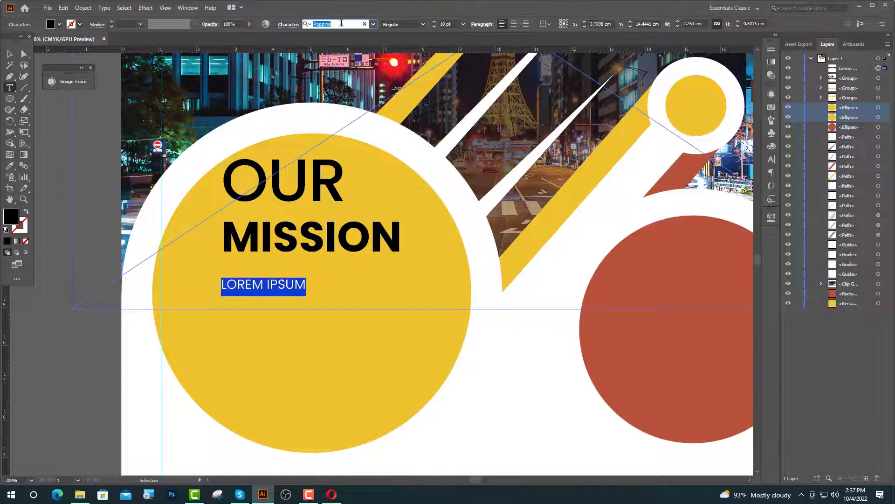
text(Lato)
click(333, 132)
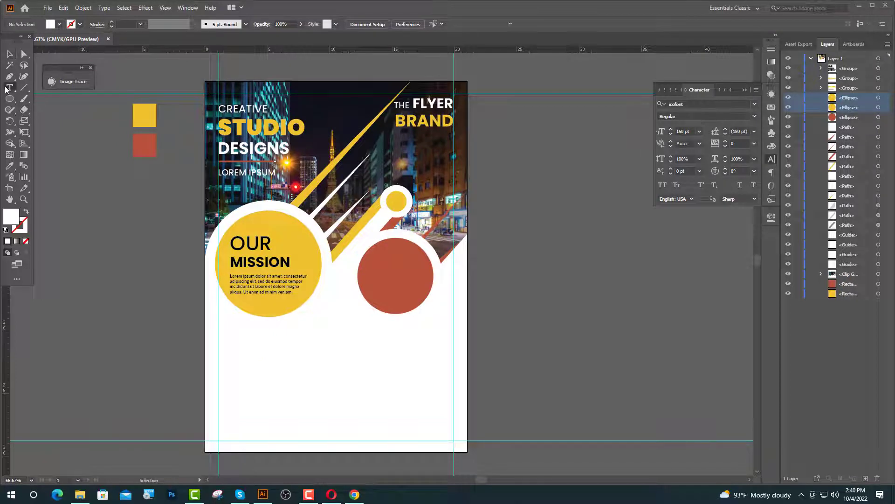
Switch to the IcoFont page in Chrome, copy the light-bulb icon, and paste it as text over the red circle in Illustrator
click(355, 495)
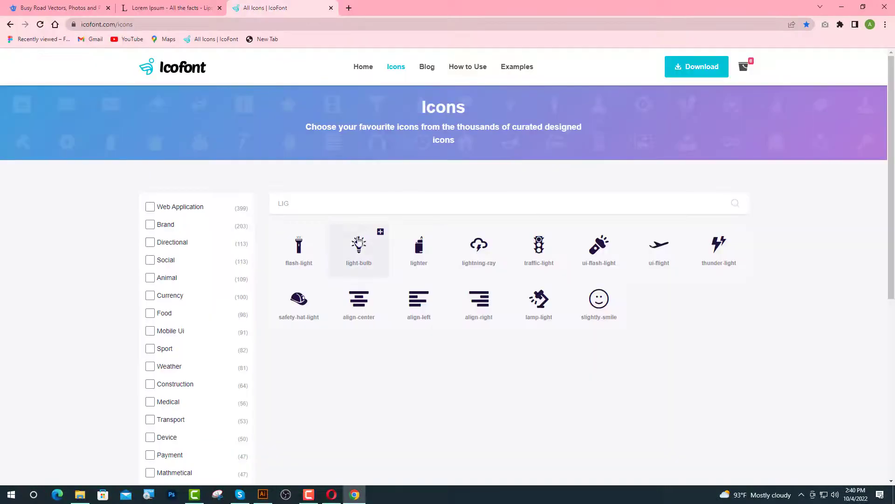
click(358, 251)
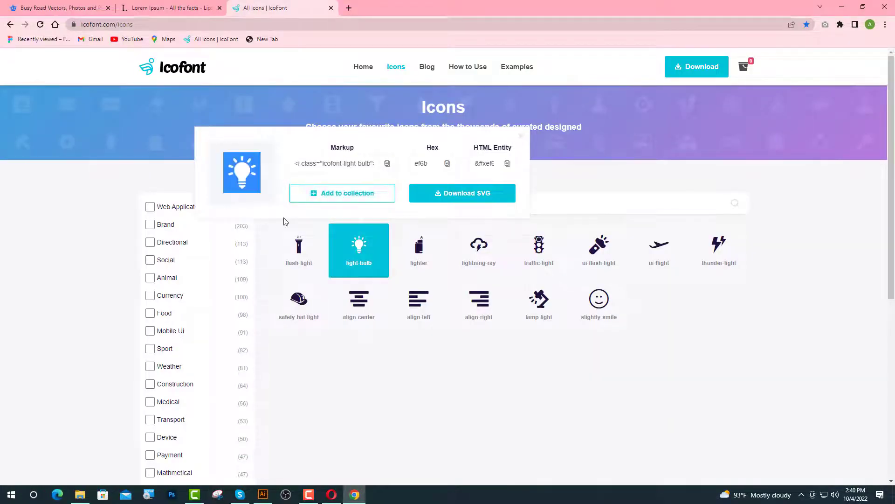
key(alt+Tab)
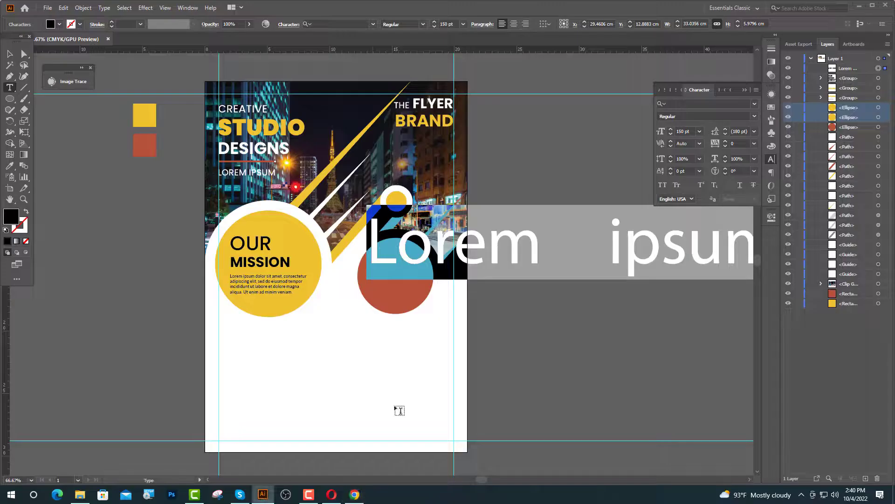
key(Escape)
key(ctrl+v)
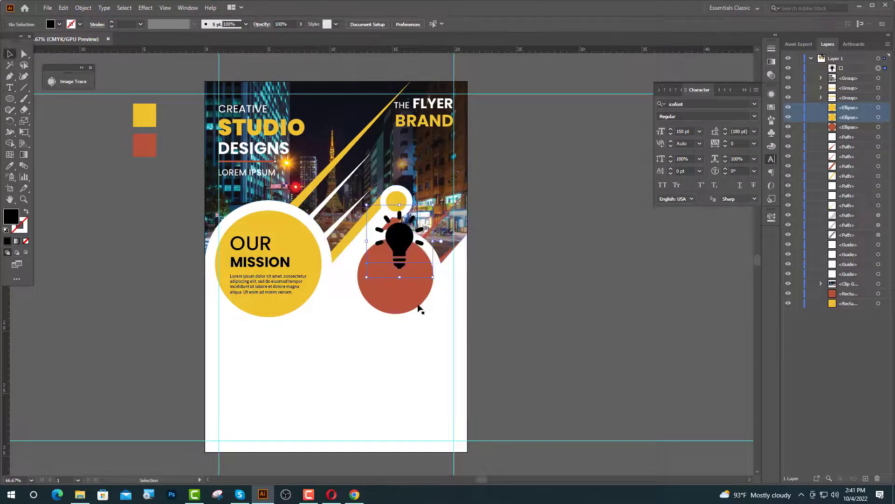
Centre the light-bulb icon horizontally and vertically with the large red circle
shift+click(415, 305)
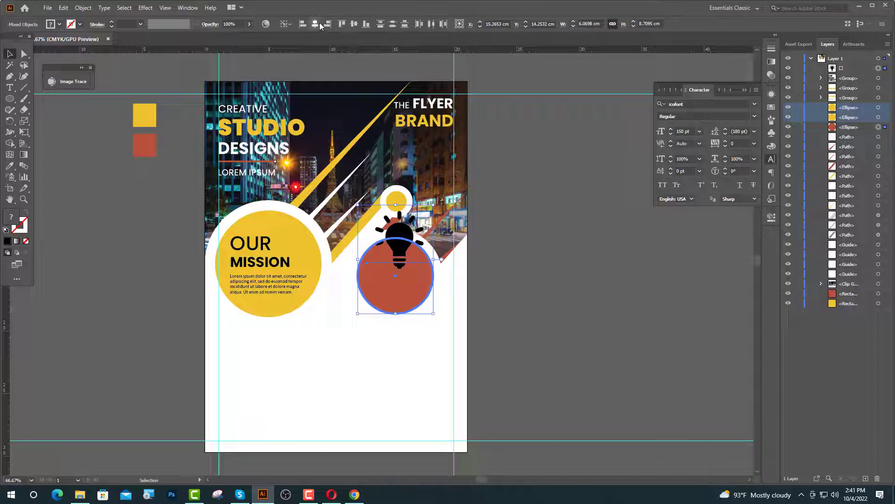
click(315, 24)
click(354, 24)
Colour the light-bulb icon white by sampling the flyer's white background
click(411, 292)
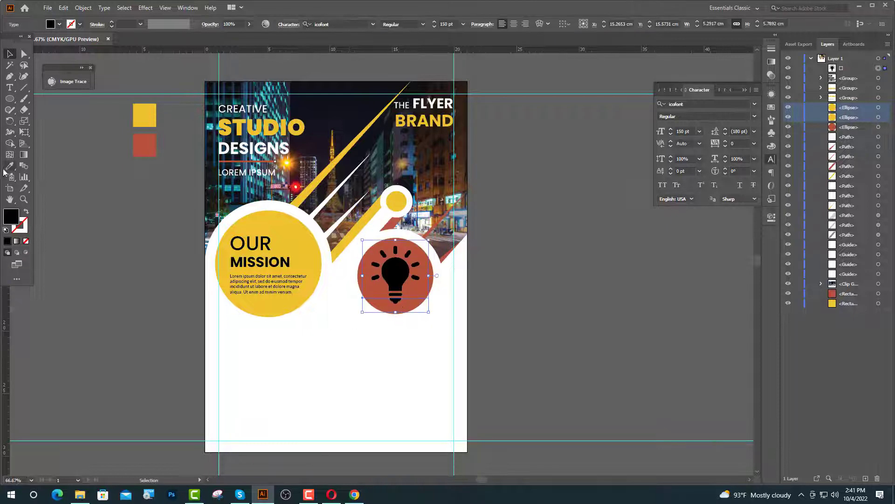
key(i)
click(316, 345)
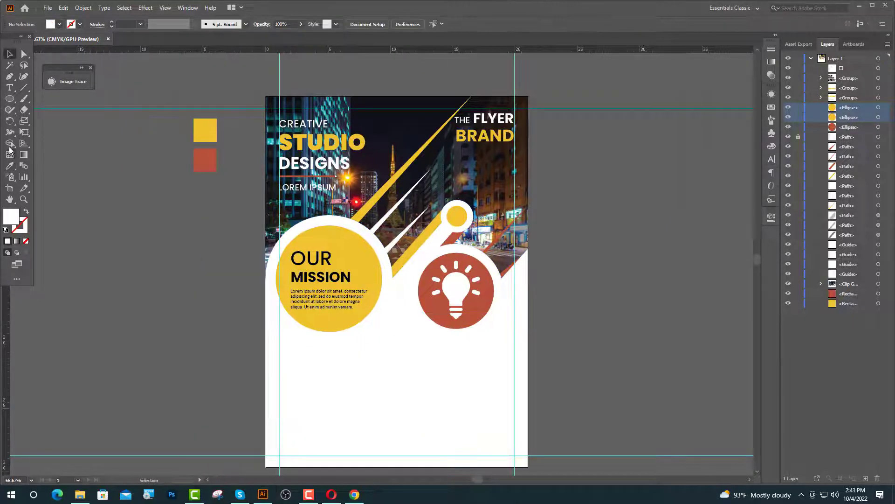
Add a new text line at 28 pt between the large yellow circle and the red circle
click(9, 87)
scroll(438, 356, up, 1)
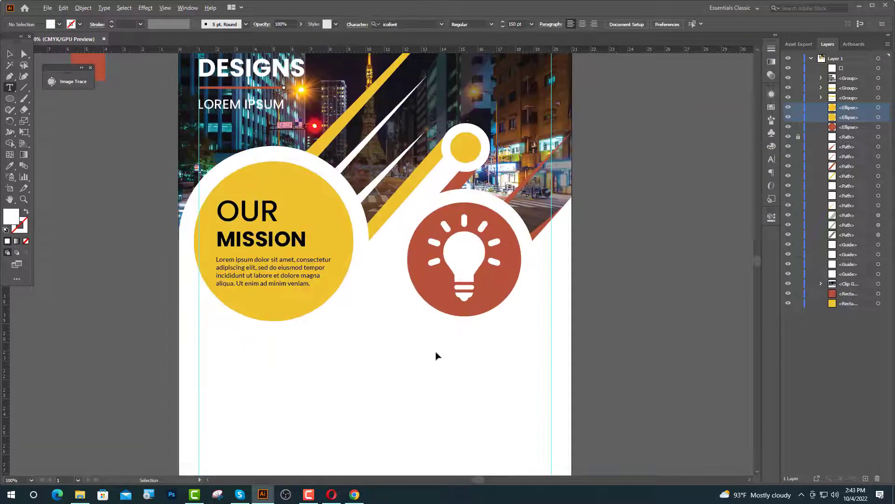
click(360, 307)
click(443, 24)
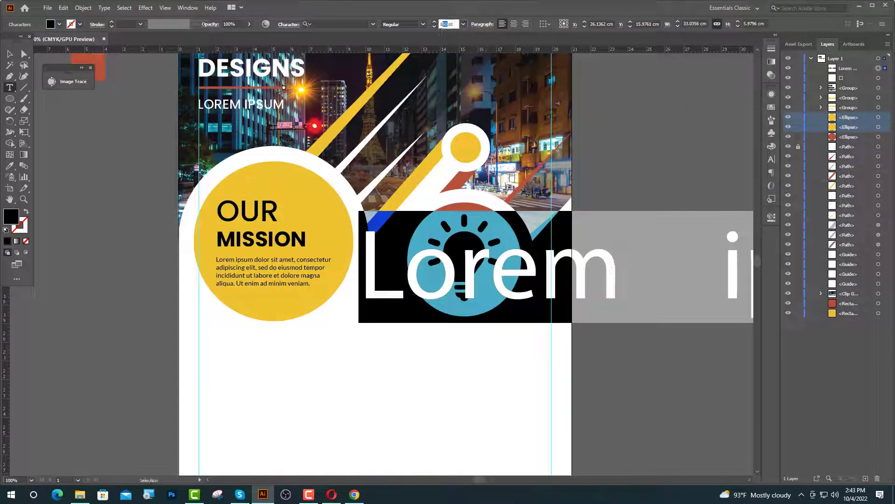
text(28)
key(Return)
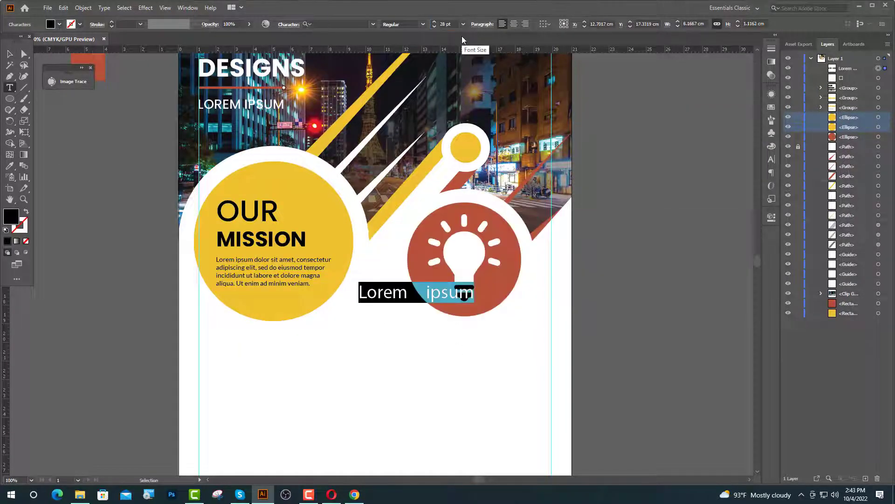
Match the new text's style to "MISSION", keep it at 28 pt, and change its wording to "SMART"
click(9, 166)
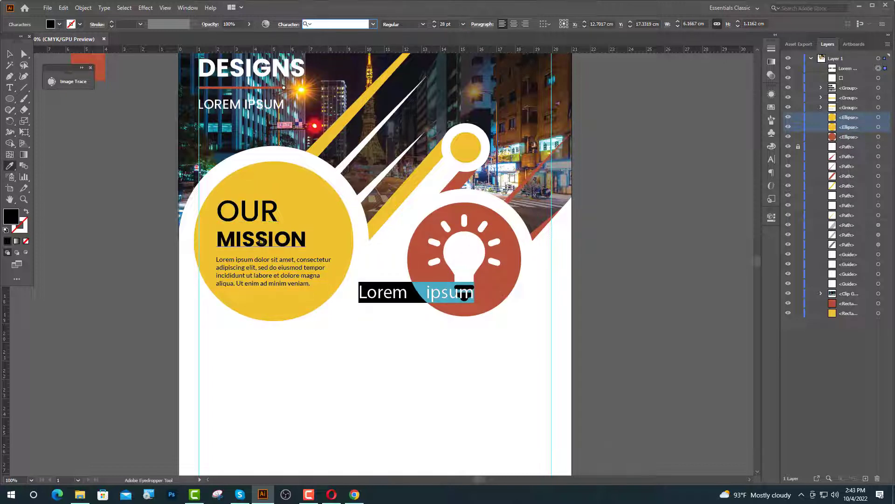
click(261, 240)
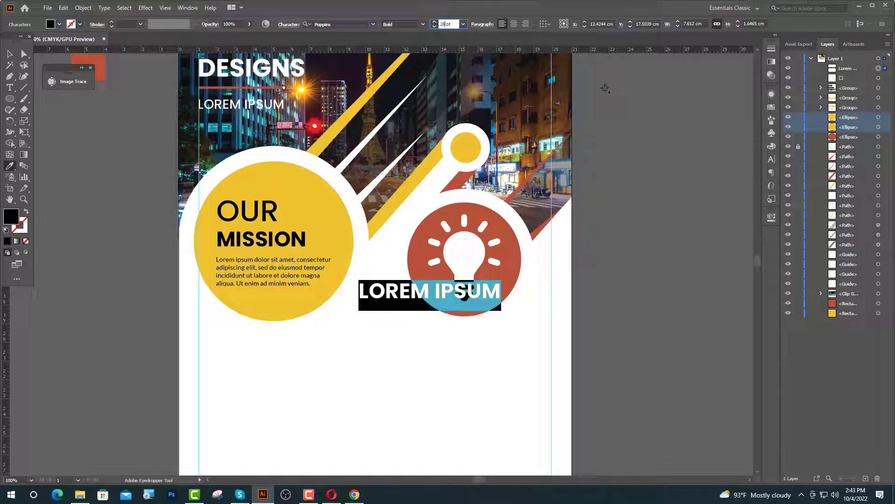
text(SMA)
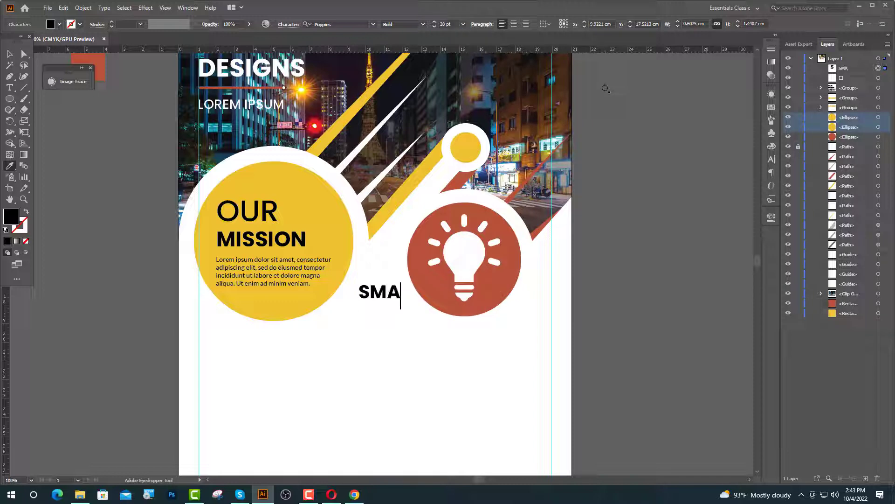
text(RT)
key(Escape)
Add the word "IDEAS" at 35 pt beneath "SMART" and colour it with the yellow of the large circle
alt+scroll(405, 301, up, 1)
alt+scroll(271, 238, down, 1)
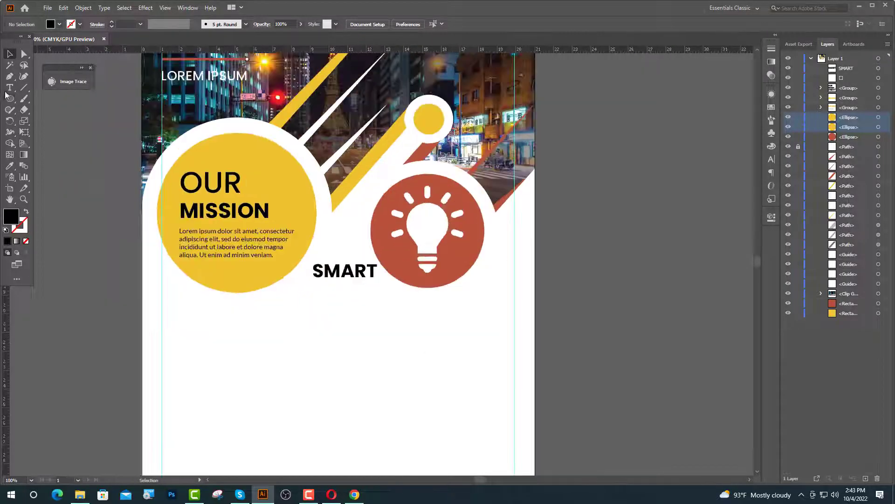
key(t)
click(320, 307)
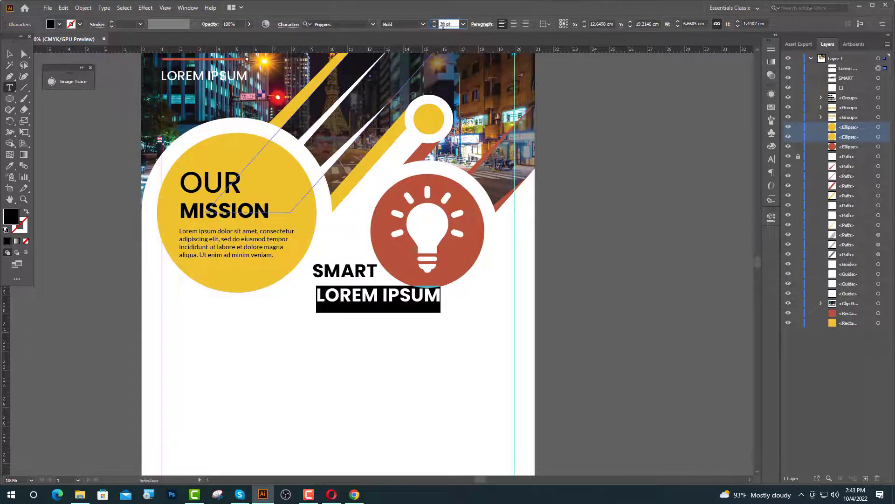
text(5)
key(Return)
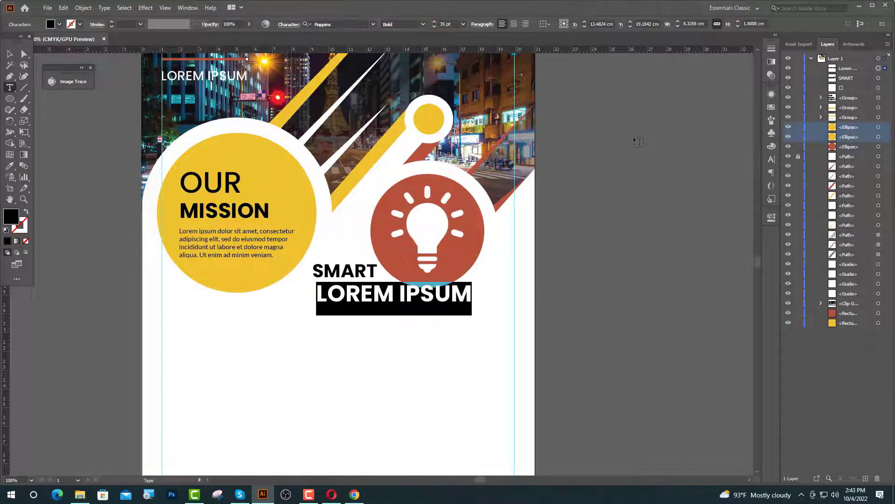
text(IDEAS)
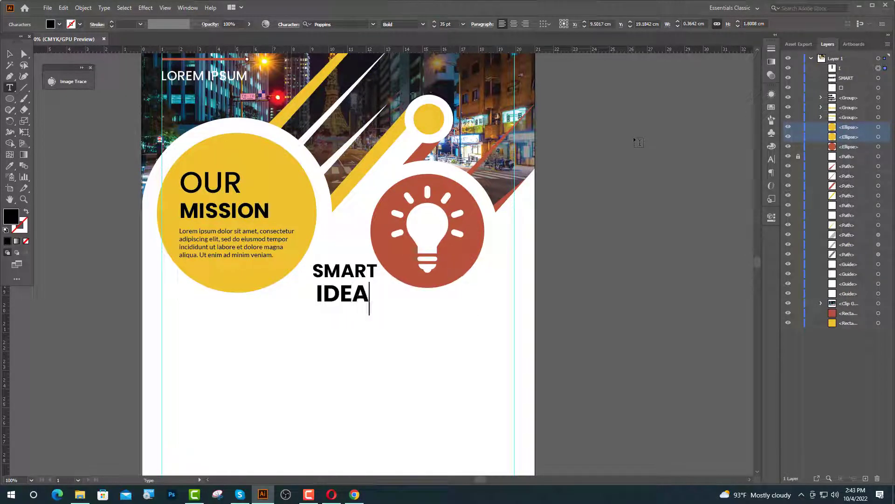
key(Escape)
click(9, 168)
click(181, 174)
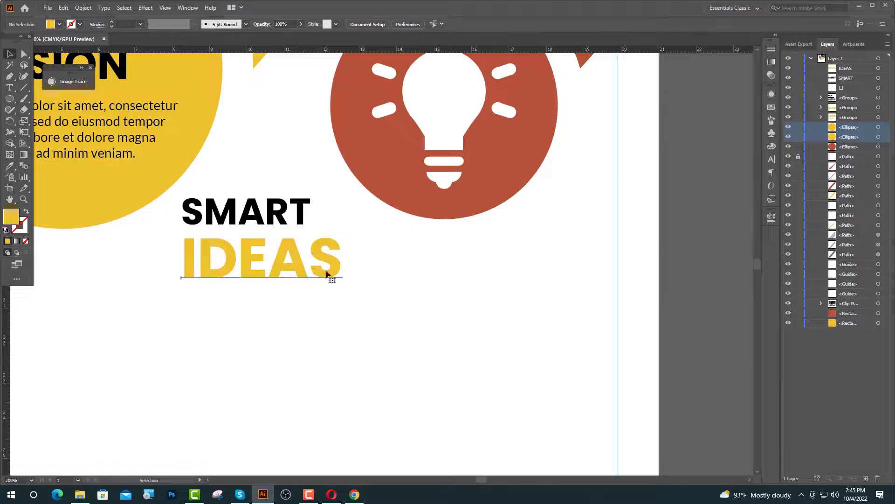
Adjust the vertical position of "IDEAS", lowering it slightly to widen the gap beneath "SMART"
click(329, 272)
key(Up)
key(Up)
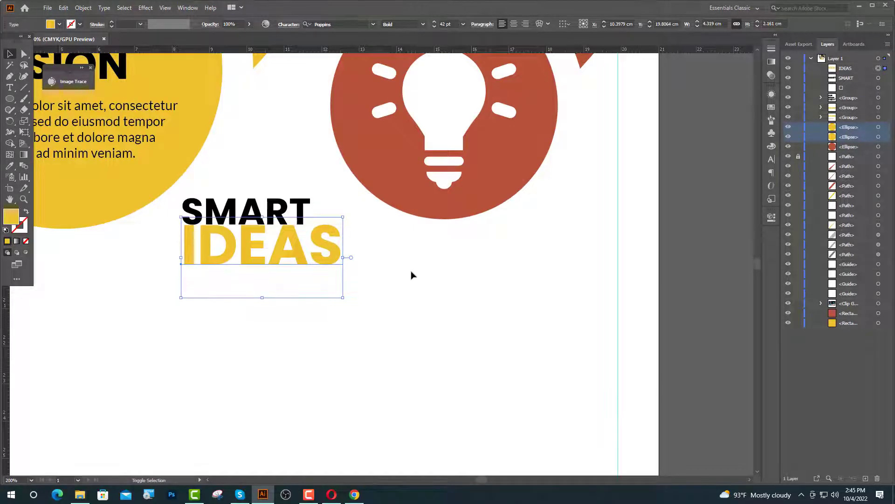
key(Down)
key(Down)
key(Down)
click(429, 276)
Add a line of black placeholder text beside "IDEAS", below the red circle, in Lato at 10 pt
key(t)
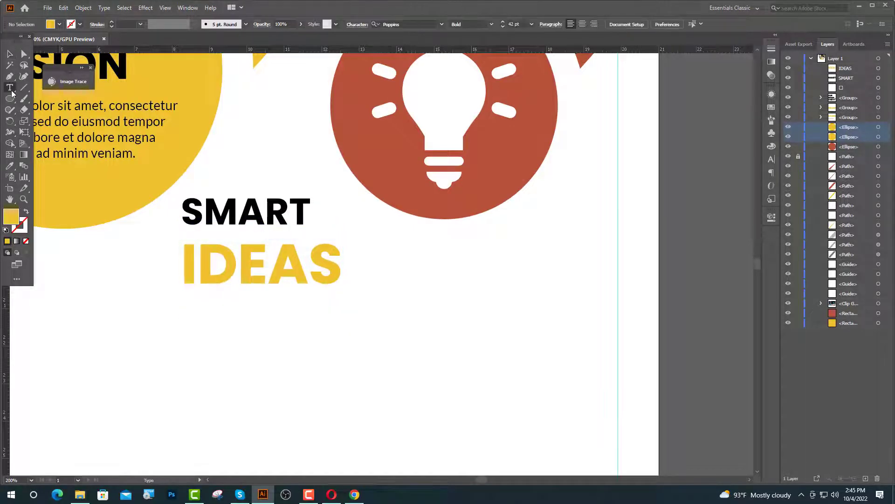
click(377, 252)
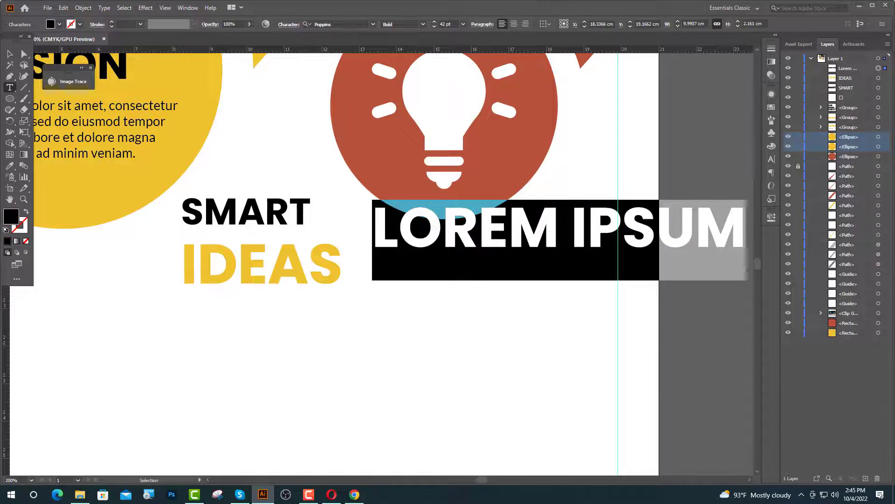
click(321, 24)
text(LA)
click(457, 127)
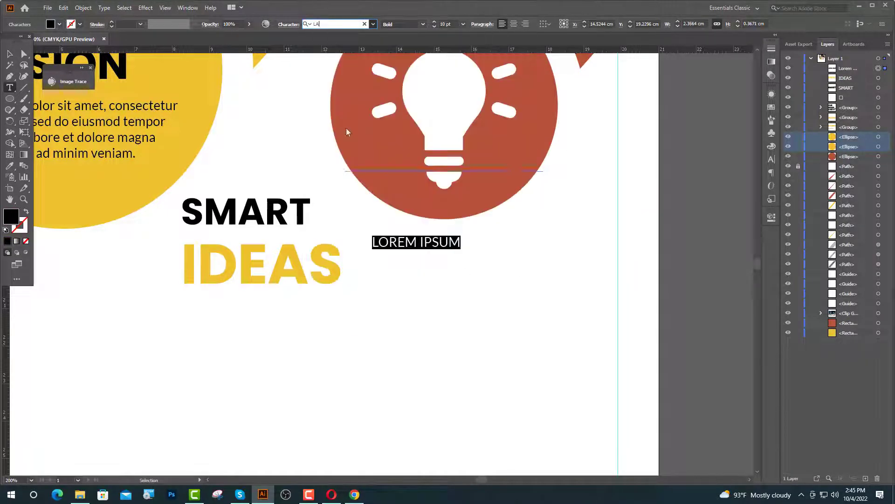
Switch to Chrome and copy the standard Lorem Ipsum passage on lipsum.com from "Lorem ipsum dolor" through "commodo consequat."
click(359, 497)
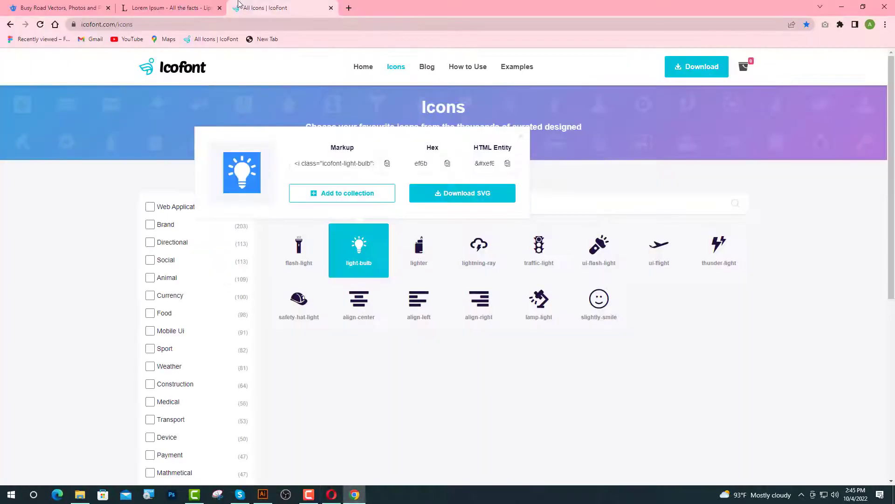
click(189, 7)
click(534, 298)
scroll(536, 326, up, 2)
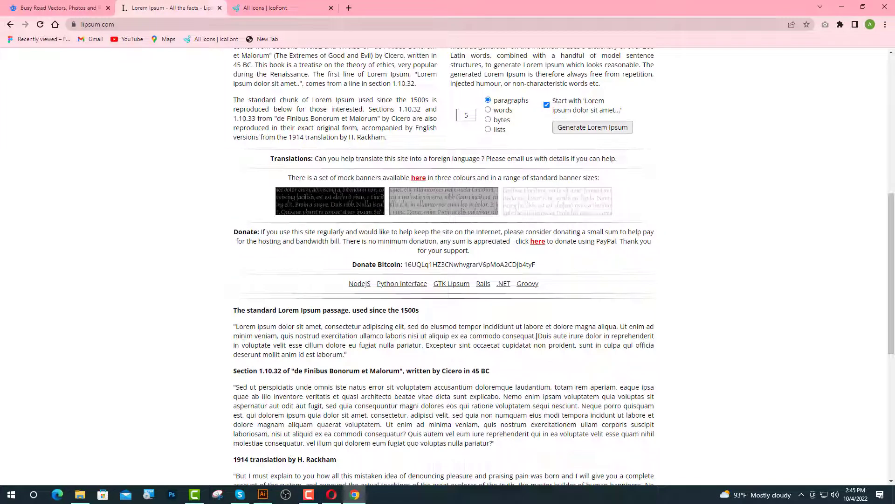
drag(503, 338, 241, 328)
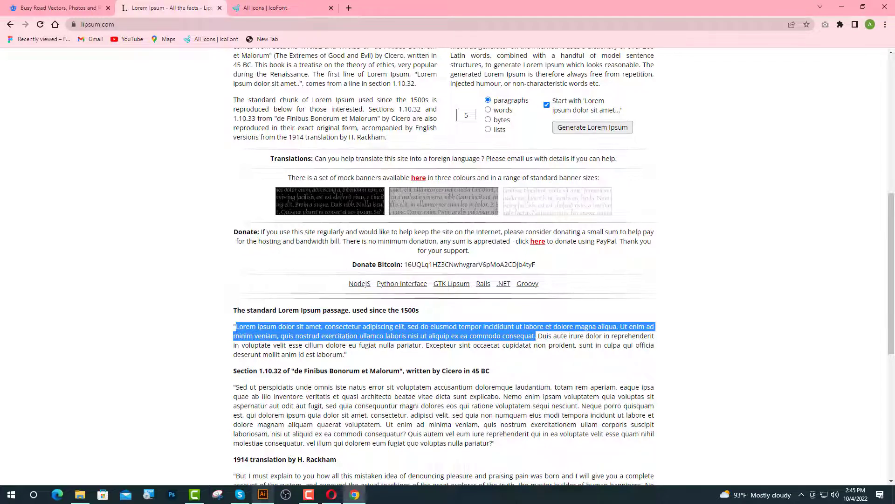
Back in Illustrator, replace the placeholder text beside "IDEAS" with the copied passage and turn off its All Caps setting
click(263, 494)
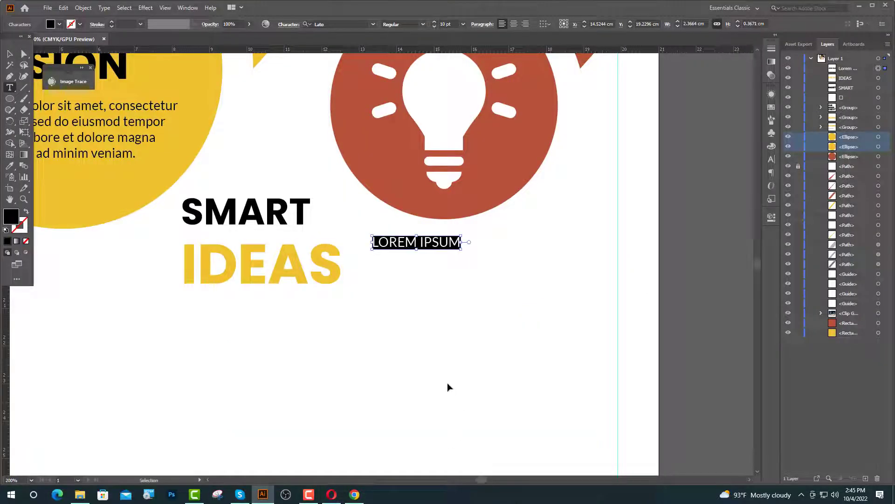
key(ctrl+v)
click(769, 160)
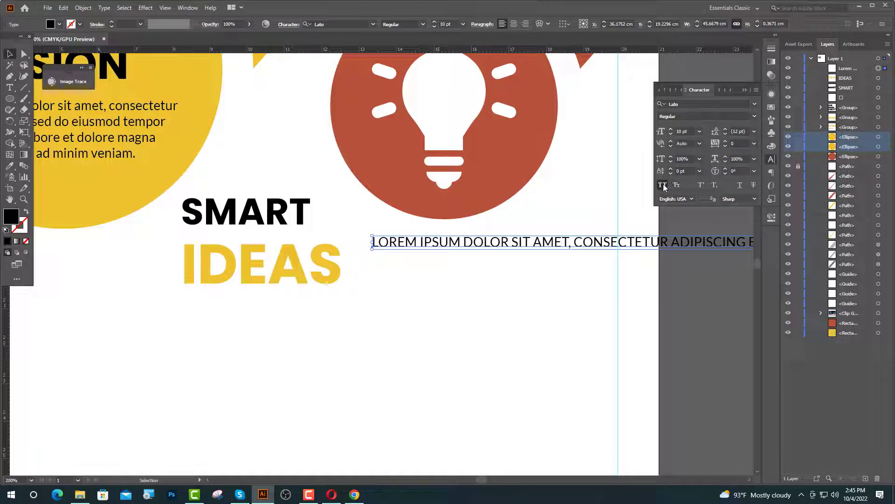
click(663, 185)
Colour the pasted placeholder text grey with the hex value 727272
drag(703, 341, 601, 324)
scroll(394, 313, down, 3)
scroll(511, 288, down, 1)
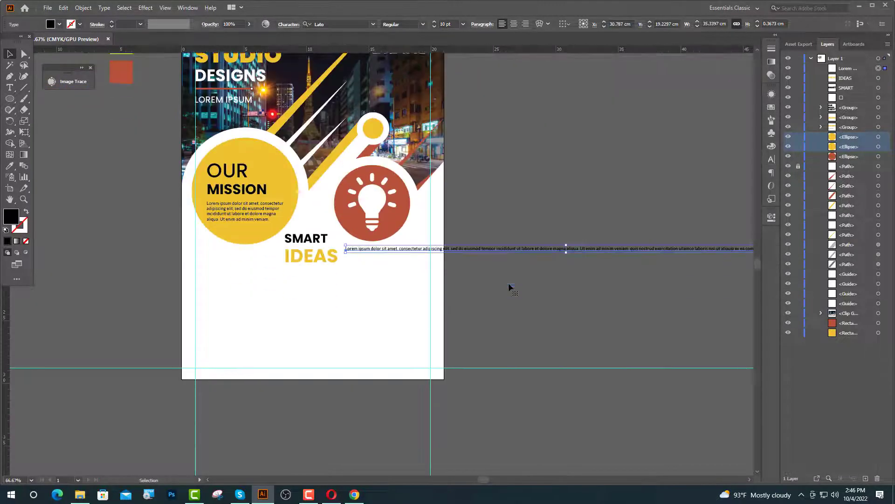
scroll(511, 288, down, 1)
double_click(11, 215)
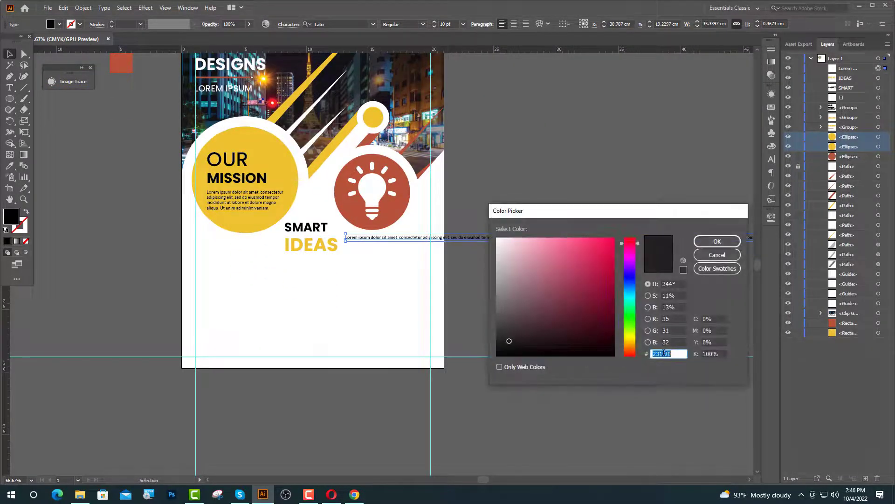
text(727272)
key(Return)
Break the grey text into three lines by starting new lines after "consectetur" and after "tempor"
scroll(430, 234, up, 2)
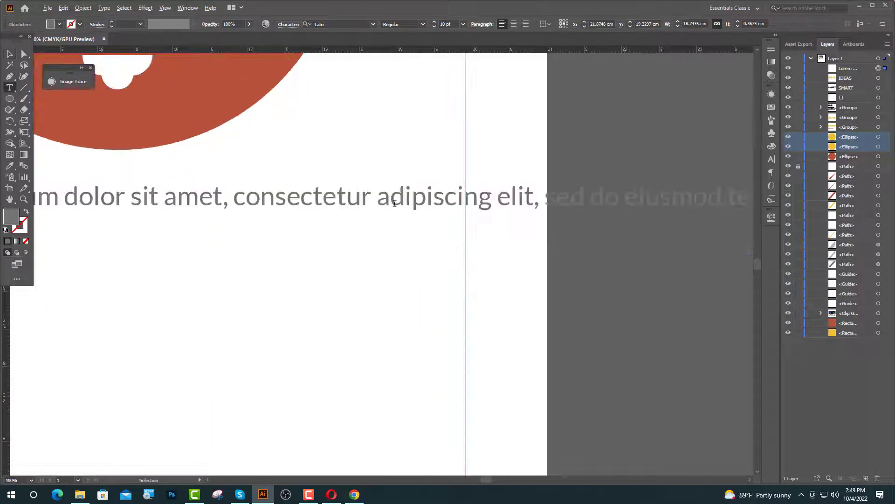
key(Return)
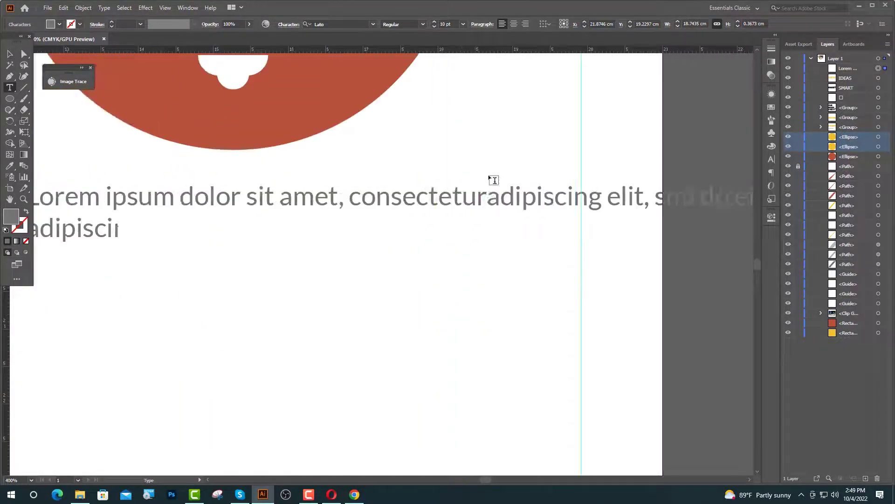
key(BackSpace)
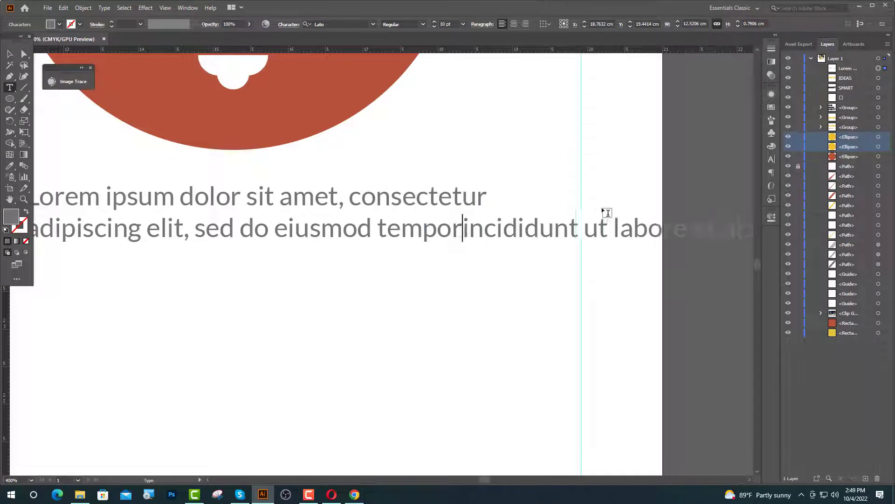
key(Return)
key(Escape)
click(607, 213)
scroll(533, 269, down, 3)
scroll(462, 272, up, 1)
Centre the grey paragraph vertically on "IDEAS" and nudge it slightly up and to the right
drag(368, 261, 280, 272)
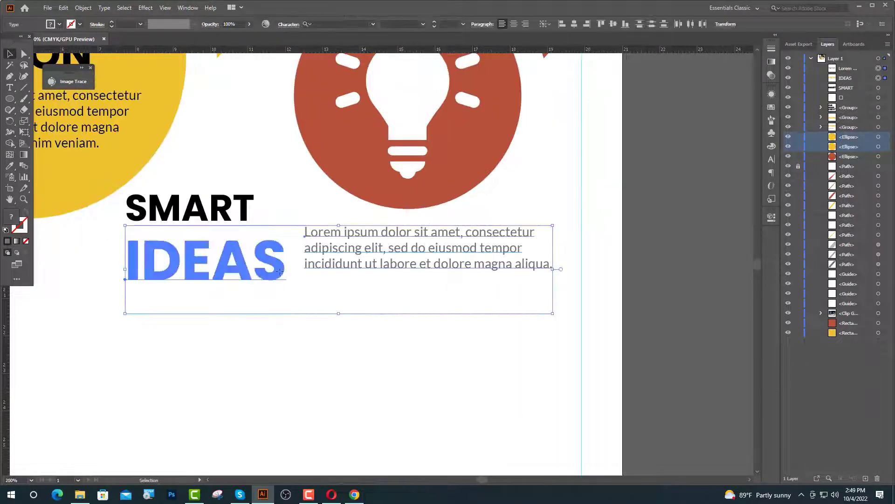
click(613, 24)
click(555, 210)
click(432, 273)
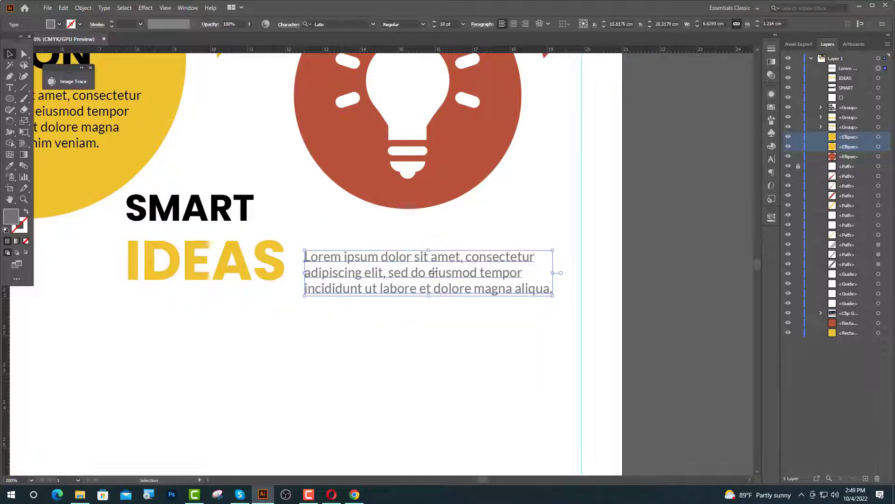
key(shift+Up)
key(shift+Up)
key(shift+Right)
Move "SMART" and "IDEAS" together up and to the right, closer to the red circle
click(230, 254)
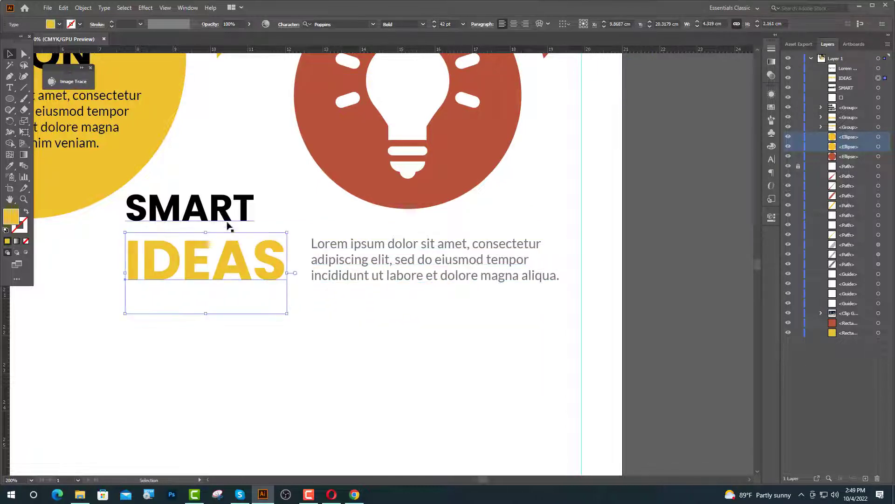
shift+click(226, 217)
key(shift+Right)
key(shift+Right)
key(shift+Up)
key(shift+Up)
key(shift+Up)
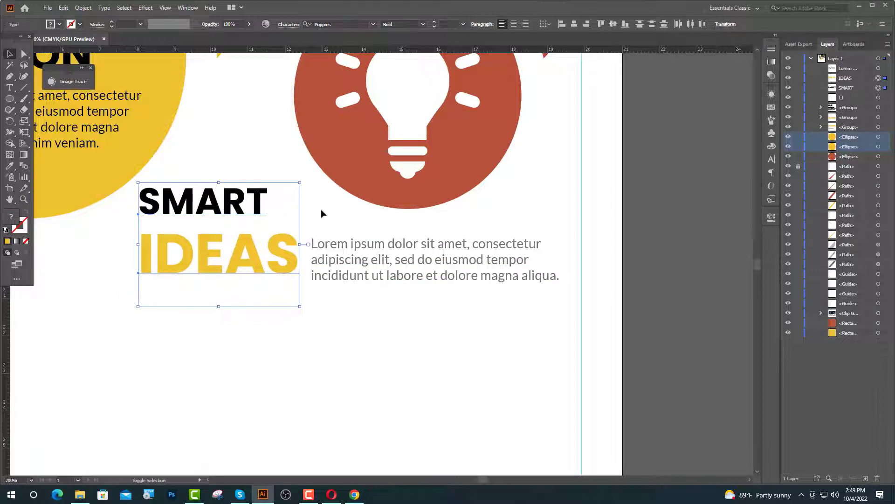
key(shift+Right)
key(shift+Right)
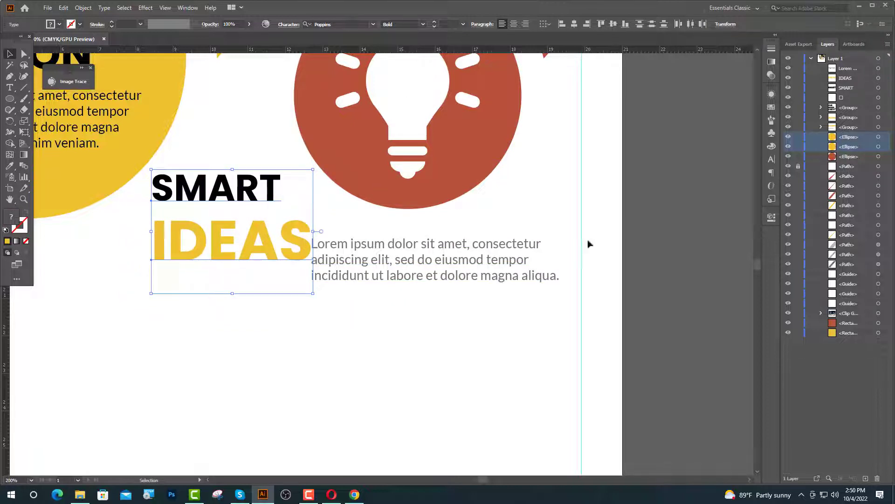
Shift the grey paragraph up and right so it clears "IDEAS" and ends just inside the right margin guide
click(589, 243)
click(443, 282)
key(shift+Right)
key(shift+Right)
key(shift+Up)
key(shift+Up)
key(shift+Up)
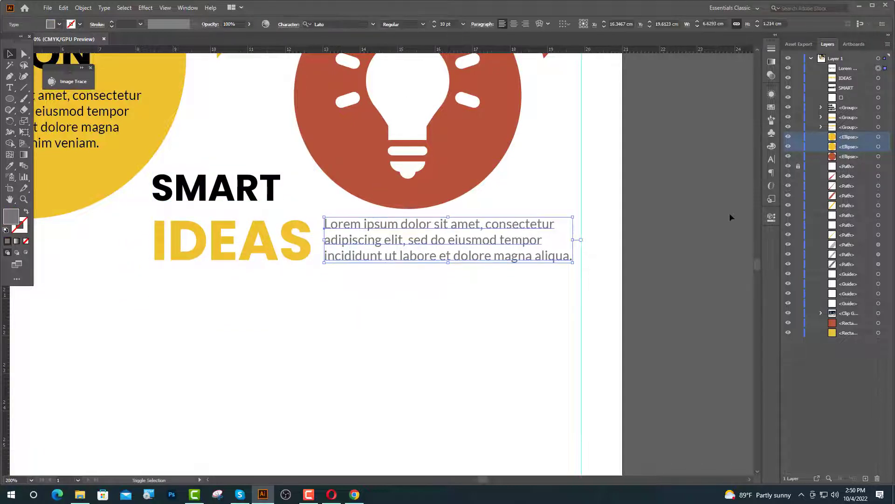
key(shift+Right)
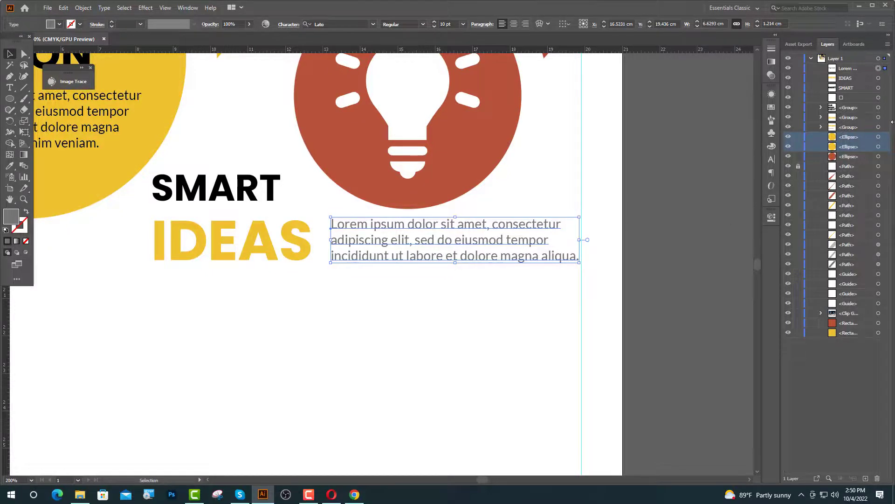
click(687, 225)
key(ctrl+minus)
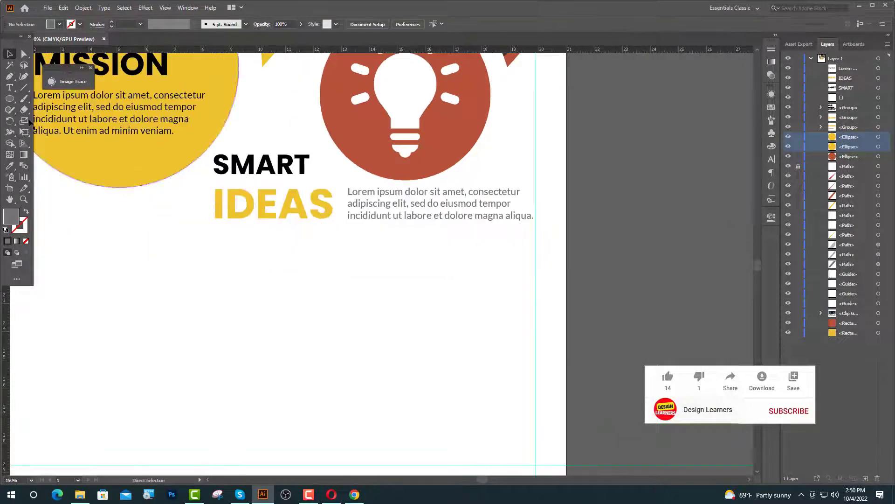
Draw a horizontal line about 11.67 cm long under "IDEAS" to the right margin guide, with a grey stroke and no fill
click(8, 80)
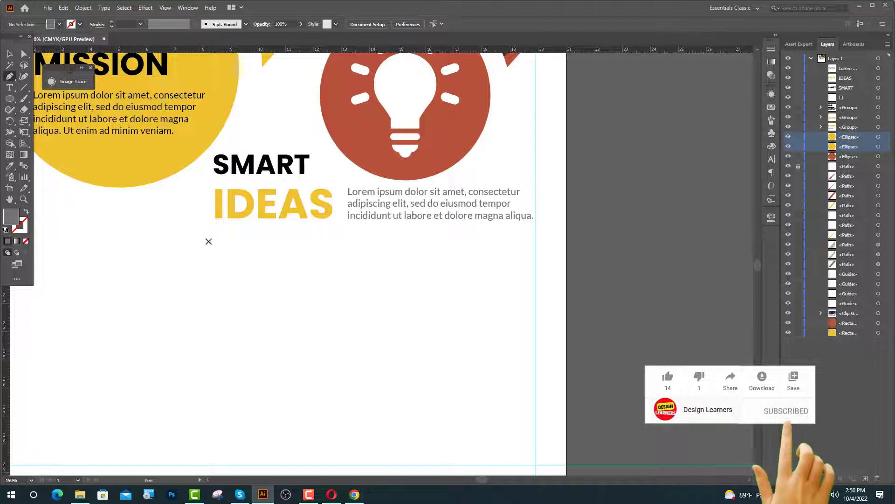
click(208, 241)
click(535, 243)
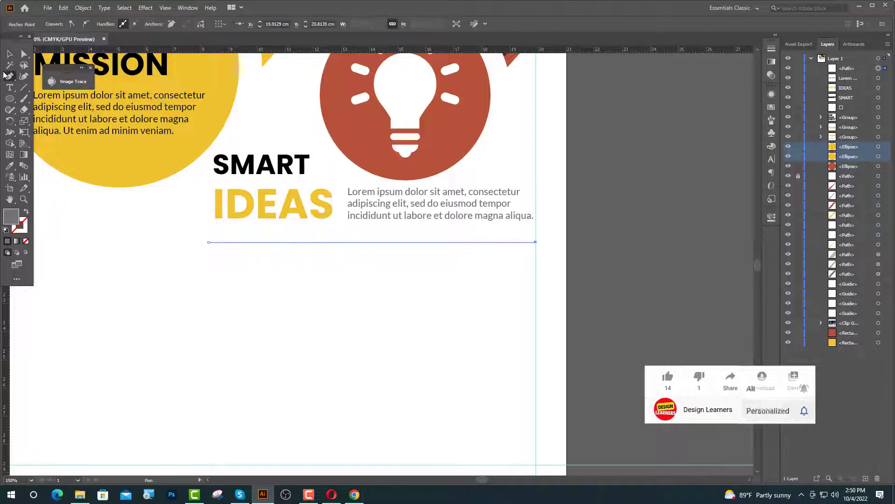
click(9, 54)
click(26, 211)
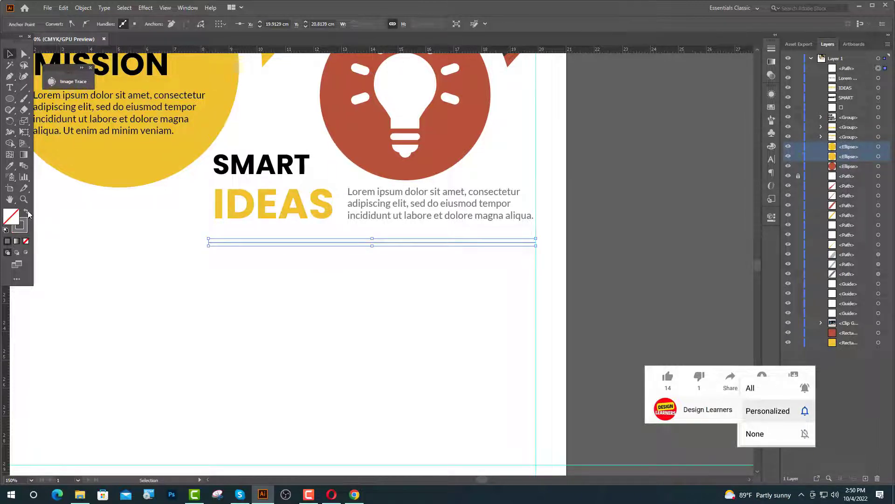
Raise the grey divider line so it sits closer beneath "IDEAS" and the paragraph
key(Up)
key(Up)
key(Up)
key(Up)
key(Up)
key(Up)
key(Up)
key(Up)
key(Up)
key(Up)
key(Up)
key(Up)
key(Up)
key(Up)
key(Up)
key(Up)
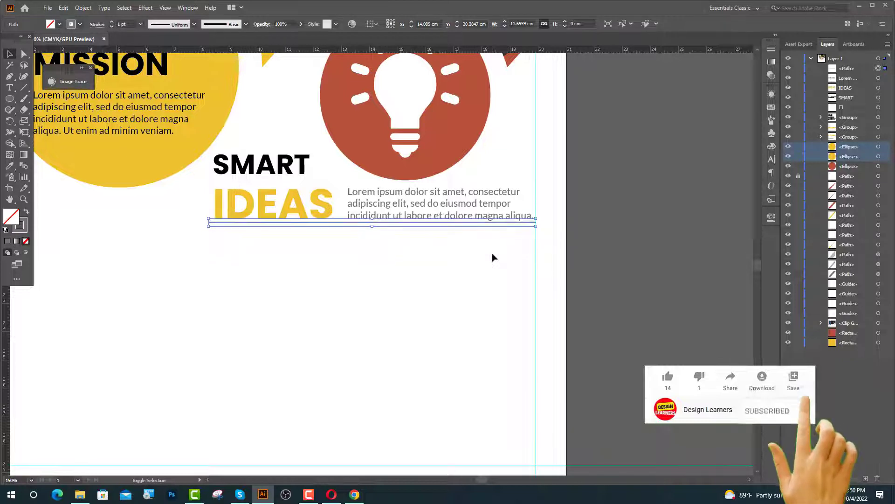
Draw a hexagon below the large yellow circle, rotated to point upward and sized about 1.32 cm wide by 1.63 cm tall
key(t)
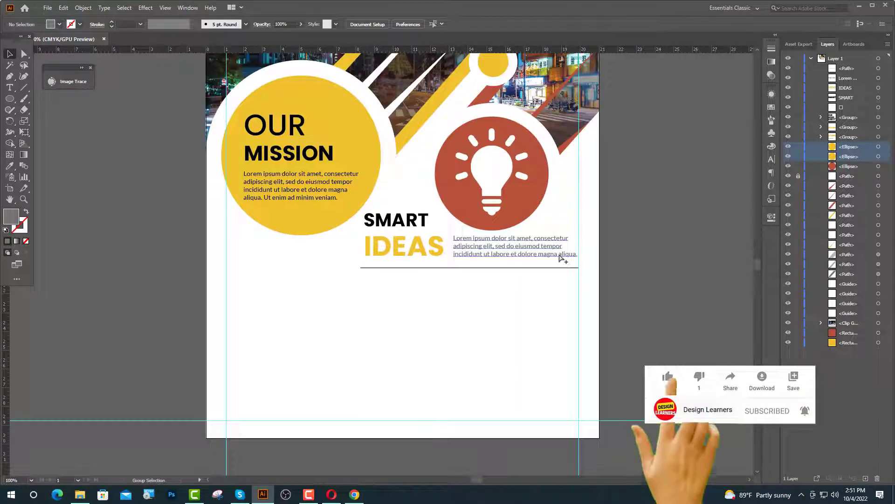
click(9, 99)
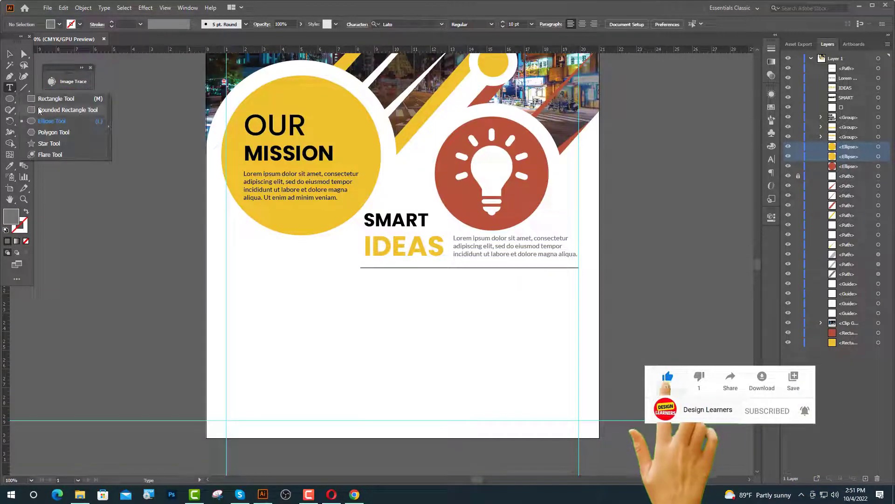
click(43, 132)
drag(265, 276, 268, 292)
scroll(269, 288, up, 1)
scroll(269, 288, up, 3)
click(260, 286)
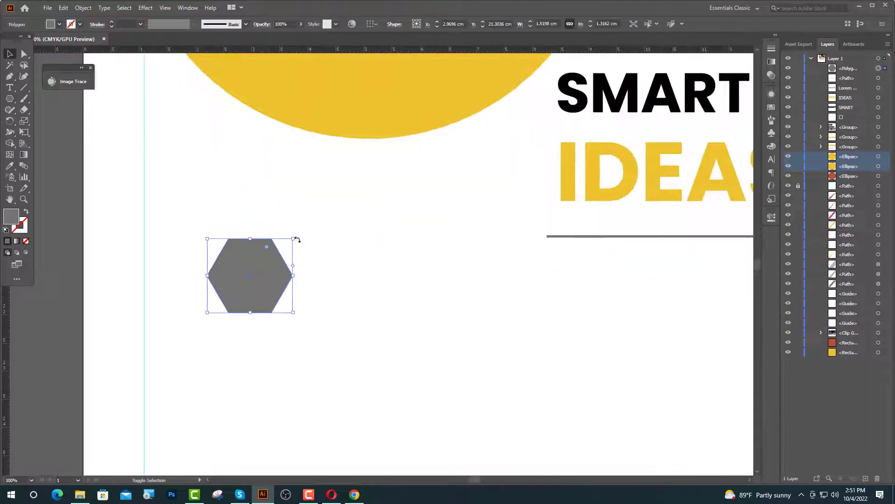
drag(296, 240, 204, 225)
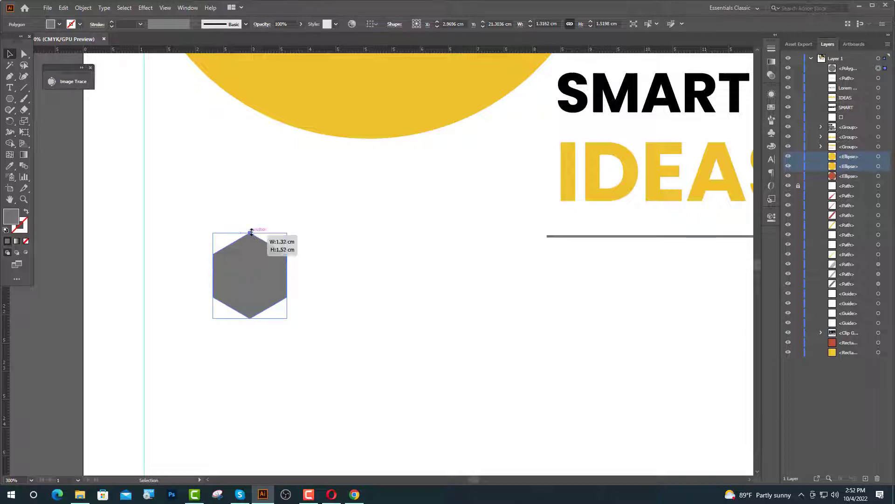
key(ctrl+1)
Give the hexagon an outline in the flyer's red, with no fill
click(10, 166)
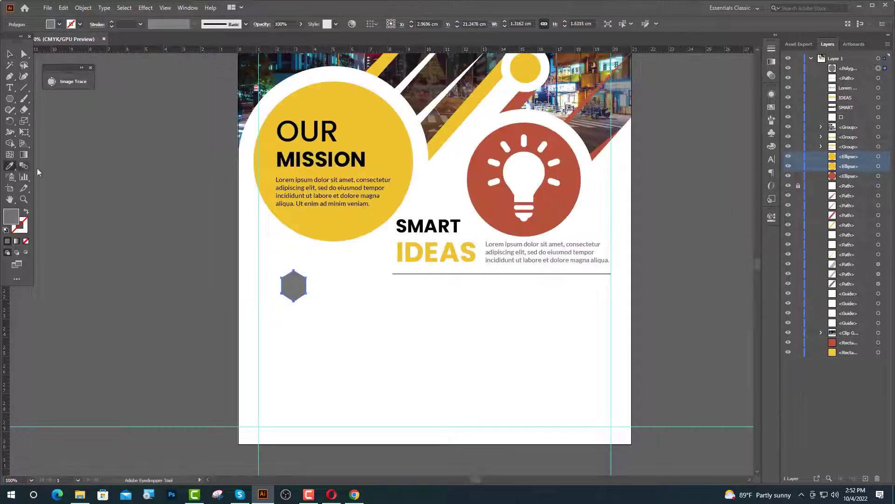
click(469, 203)
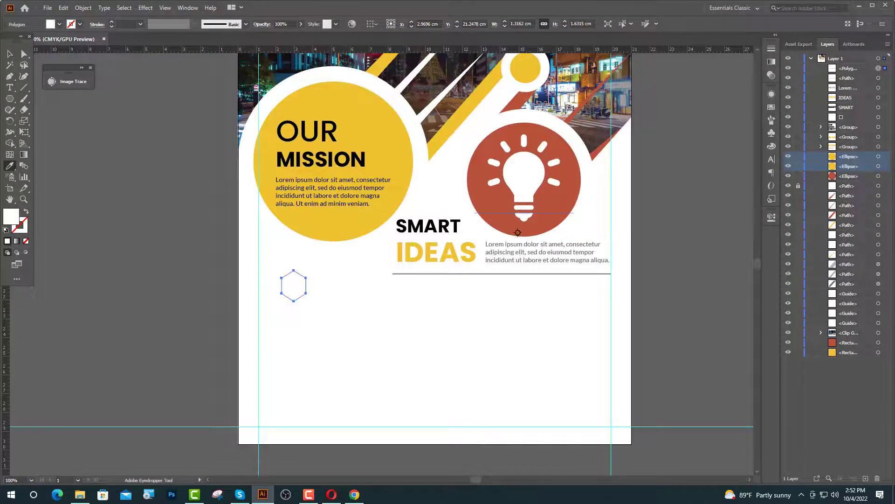
click(601, 150)
key(v)
click(26, 212)
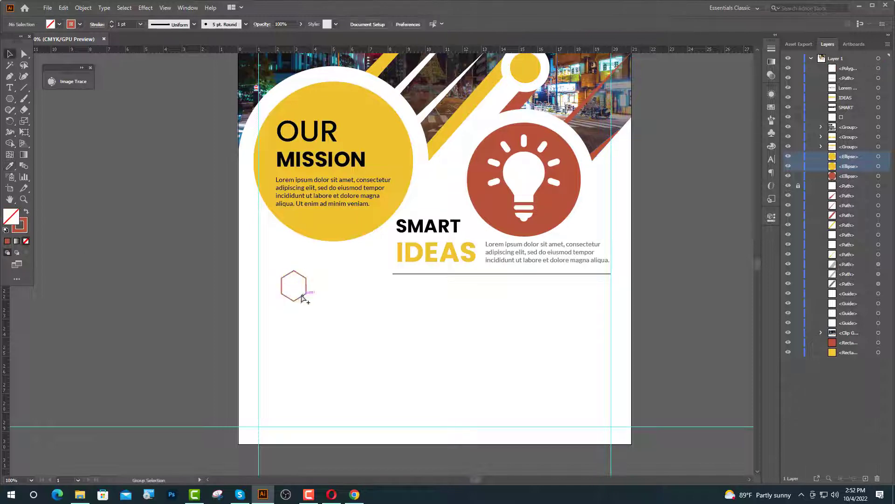
Move the hexagon left to the left margin guide and set its stroke weight to 2 pt
click(303, 300)
scroll(304, 299, up, 4)
mouse_move(325, 281)
mouse_down()
mouse_move(261, 313)
mouse_move(245, 307)
mouse_up()
click(111, 22)
key(ctrl+shift+a)
key(ctrl+1)
Add a placeholder text line starting at the hexagon and set its size to 24 pt
click(9, 87)
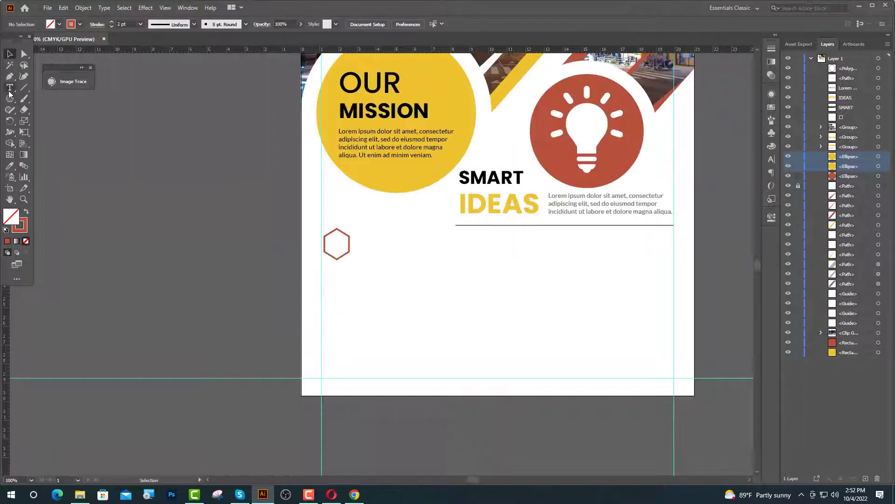
click(337, 242)
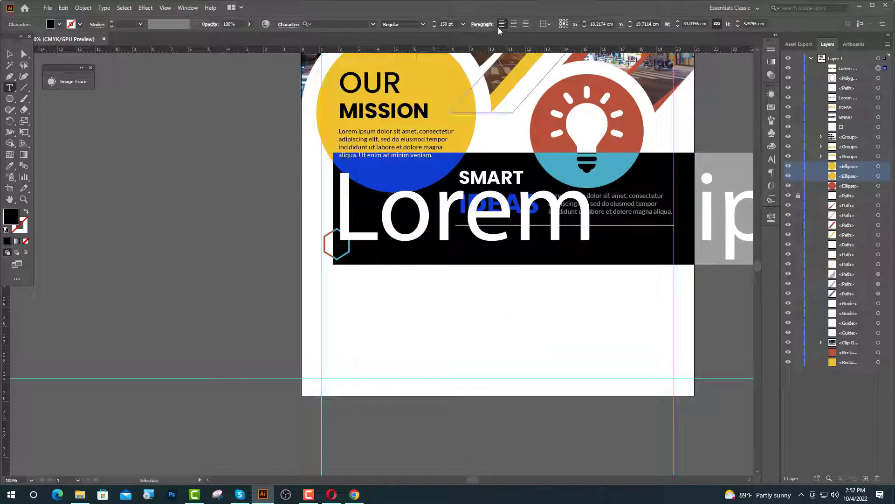
click(446, 23)
text(24)
key(Return)
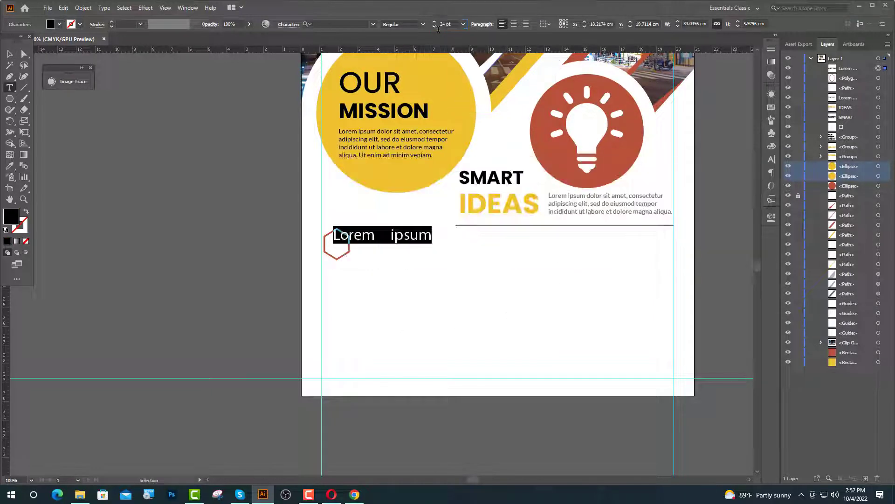
Switch to the IcoFont page in Chrome and search the icons for "GEA"
click(354, 494)
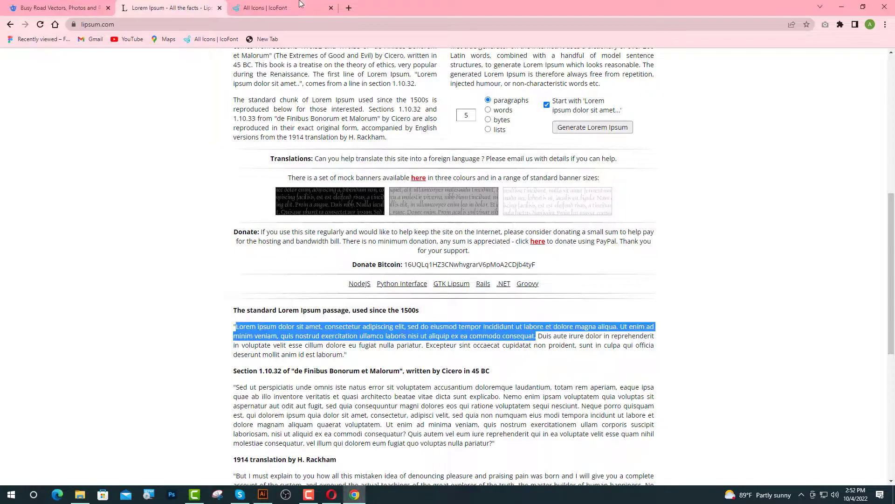
click(280, 8)
click(521, 136)
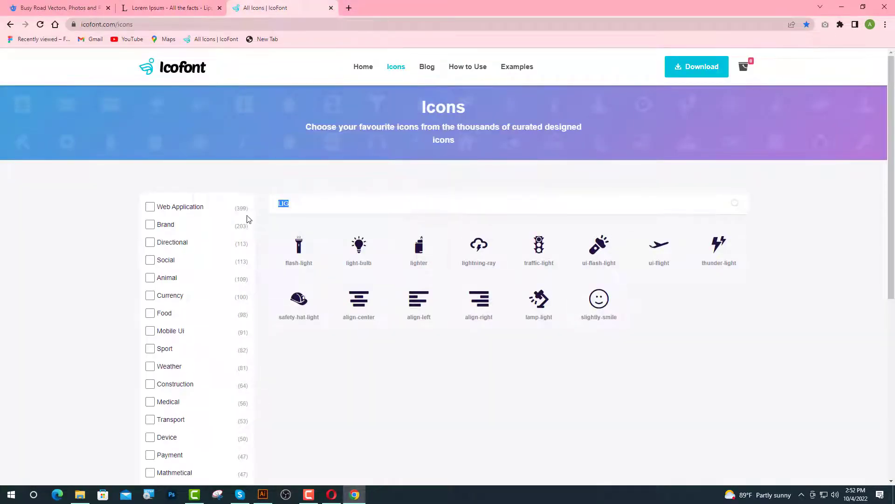
text(EA)
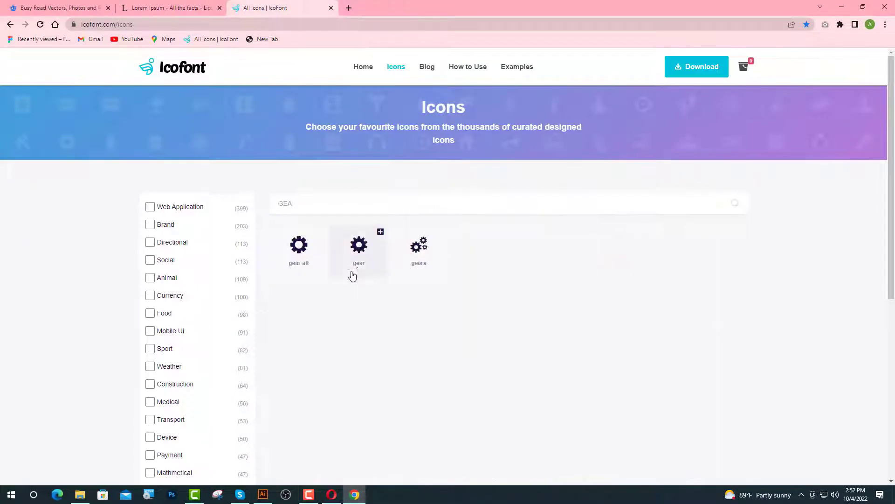
Copy the "gear" icon character from IcoFont and paste it over the placeholder text in Illustrator
click(349, 264)
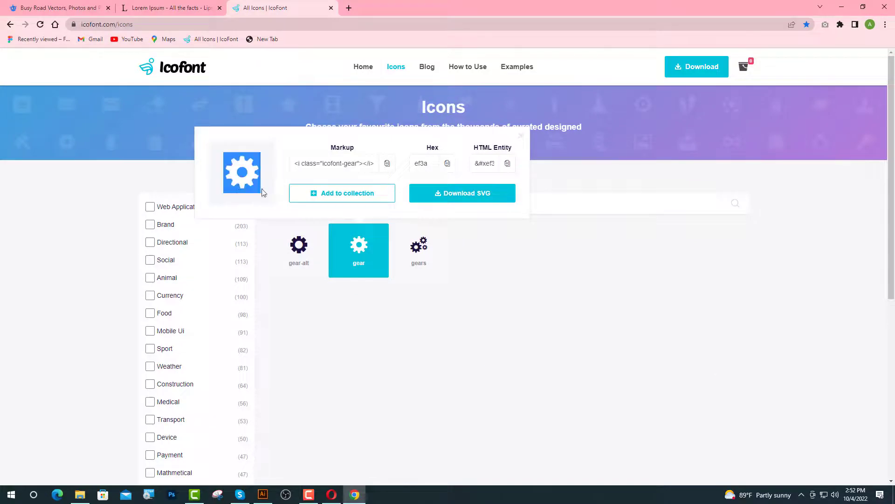
click(263, 494)
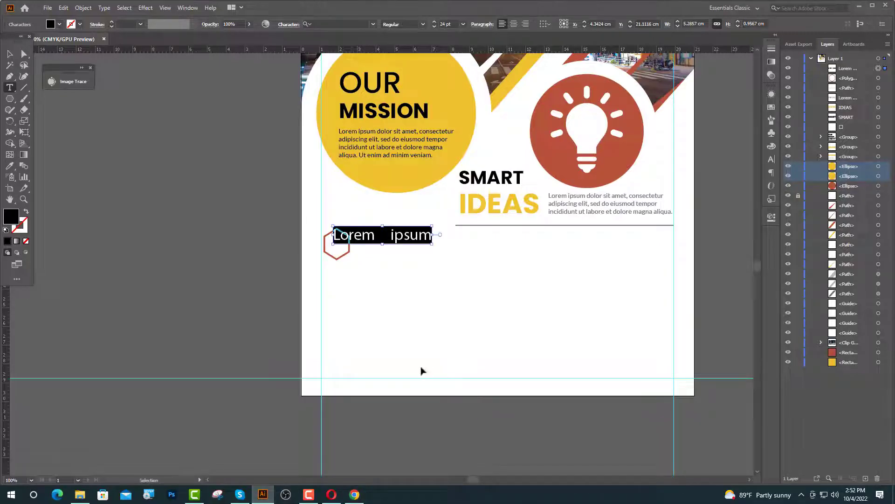
key(ctrl+v)
key(ctrl+equal)
Set the font of the pasted gear character to icofont
key(ctrl+a)
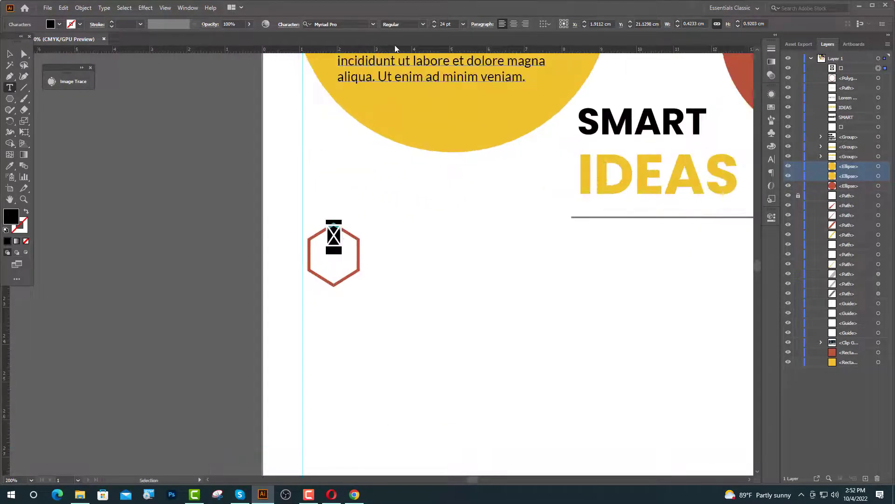
click(360, 22)
text(ic)
click(360, 71)
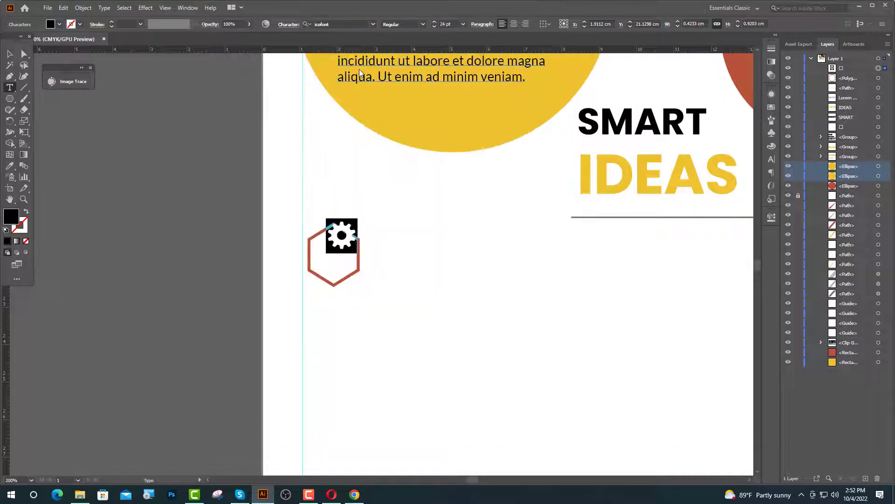
Move the gear icon into the hexagon and centre the two on each other horizontally and vertically
key(Escape)
drag(342, 249, 335, 266)
shift+click(359, 269)
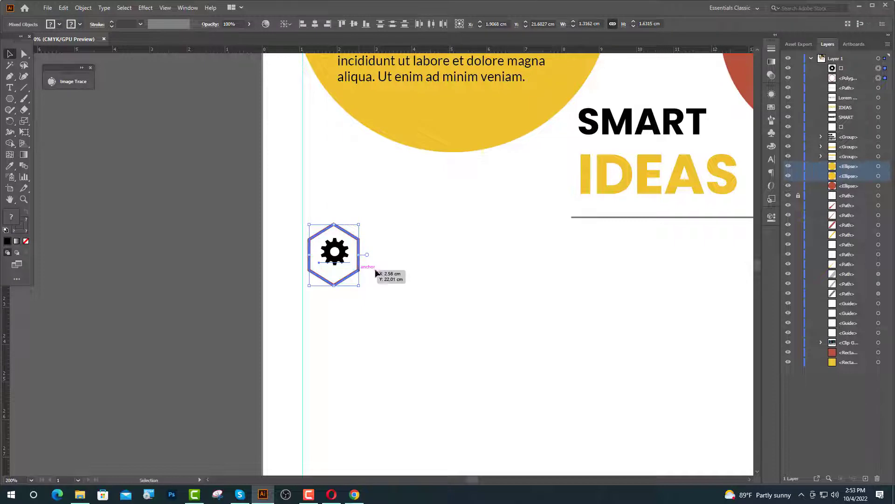
click(315, 24)
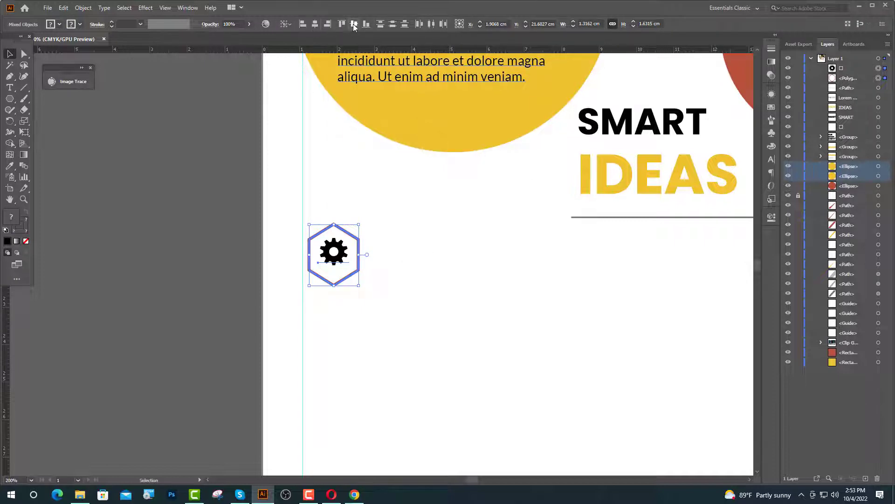
click(354, 25)
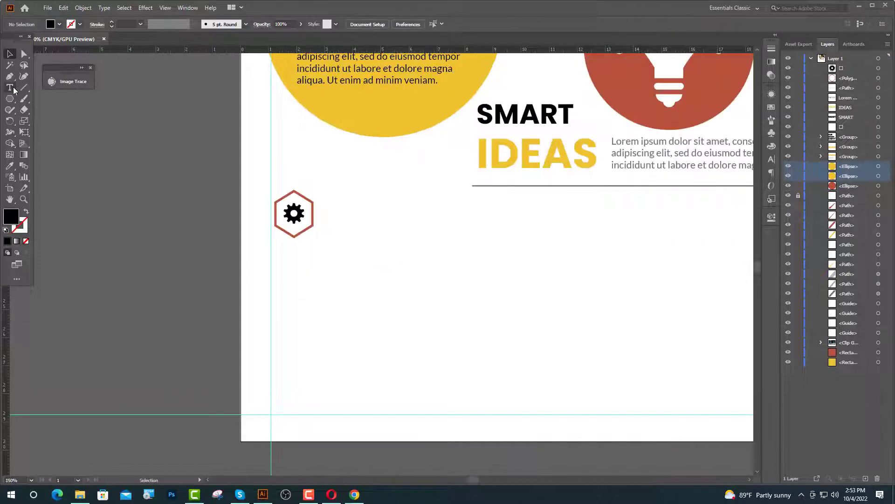
Add a placeholder text line beside the gear hexagon and set its font to Poppins Bold
click(14, 90)
click(345, 204)
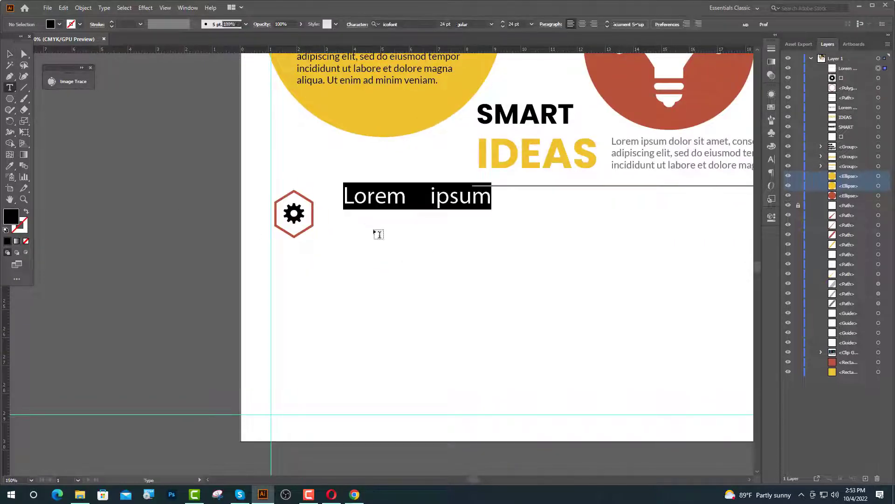
scroll(443, 148, up, 3)
click(350, 24)
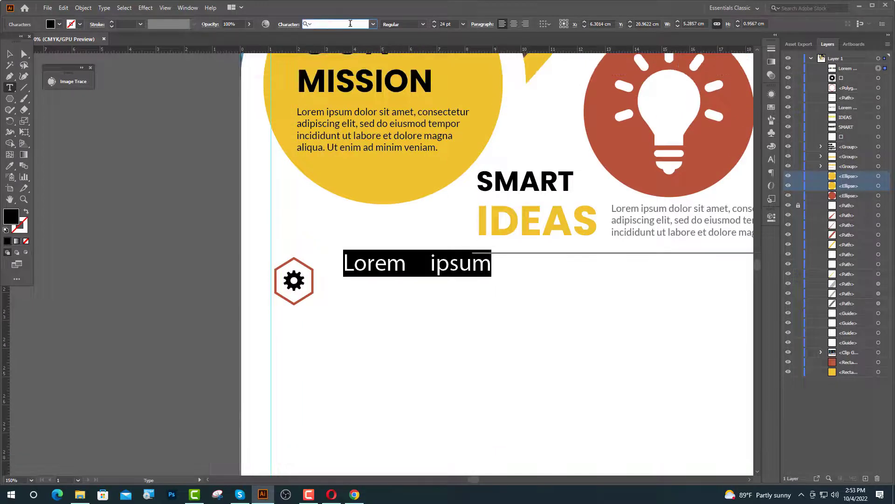
text(P)
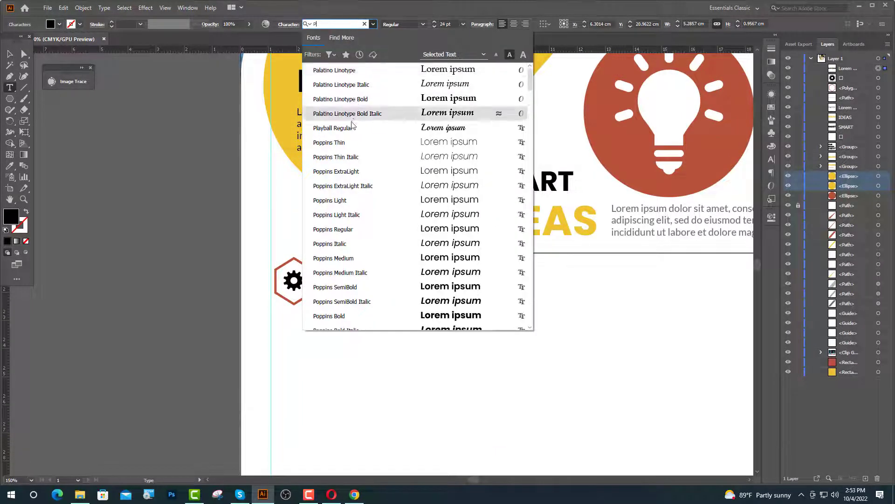
click(345, 316)
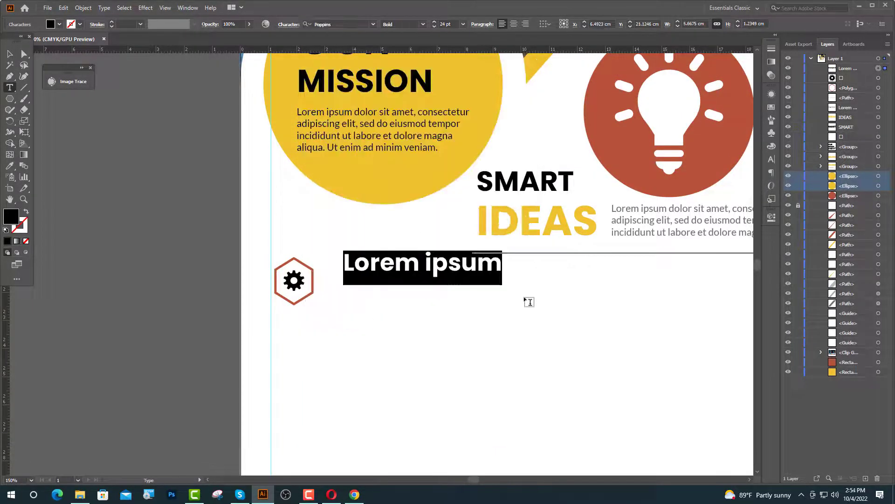
Replace the placeholder with "SUPPORT", shift it slightly toward the hexagon and set its size to 18 pt
text(SUPPOR)
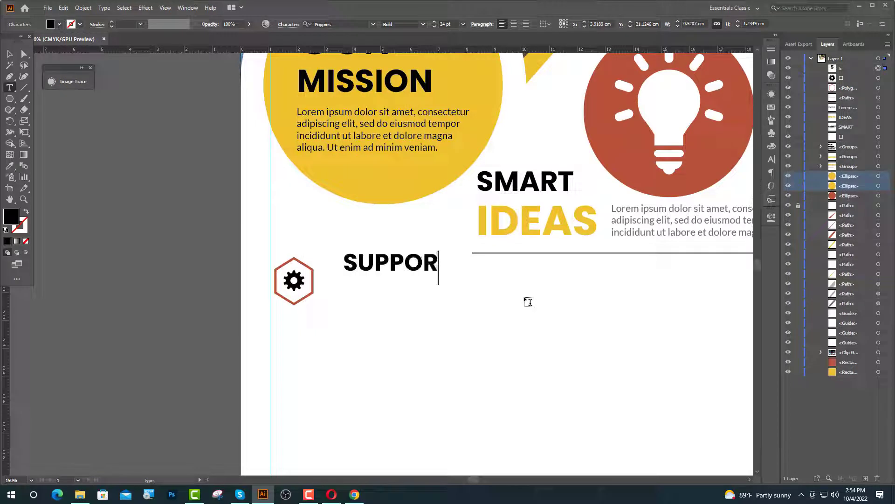
text(T)
key(Escape)
drag(391, 260, 384, 274)
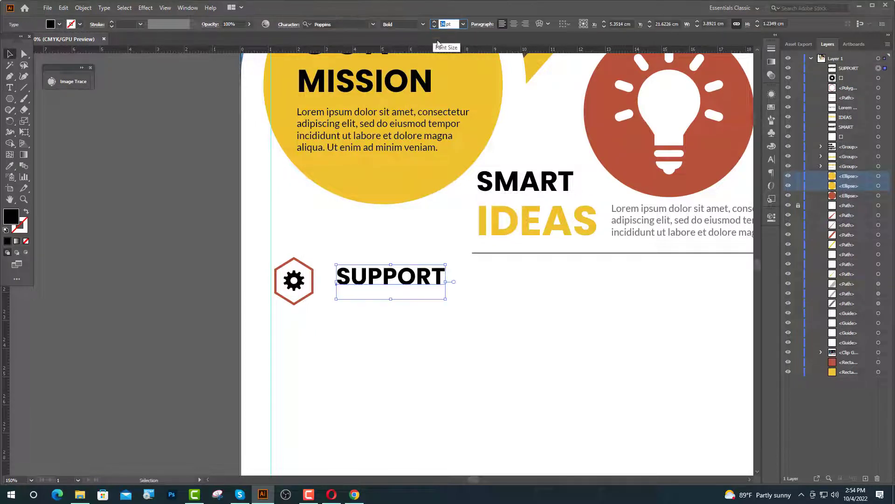
key(Return)
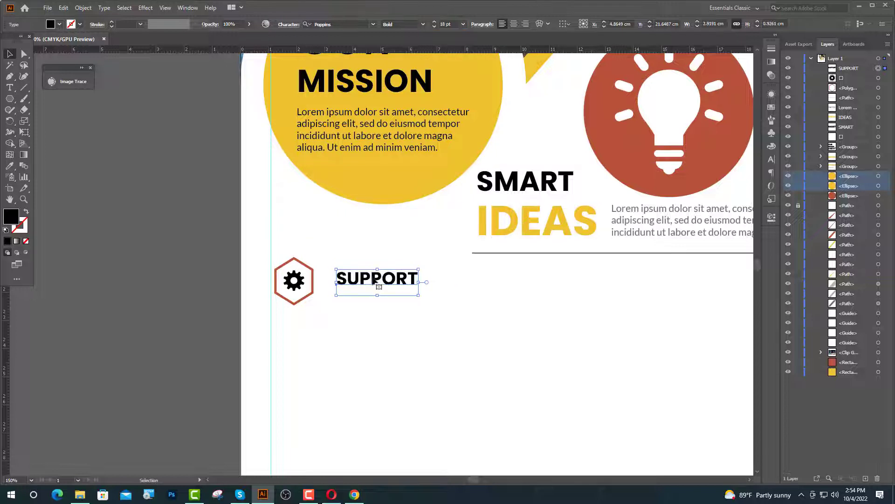
Duplicate the "SUPPORT" text straight below itself and set the copy's size to 16 pt
alt+shift+drag(372, 281, 373, 308)
key(t)
click(415, 310)
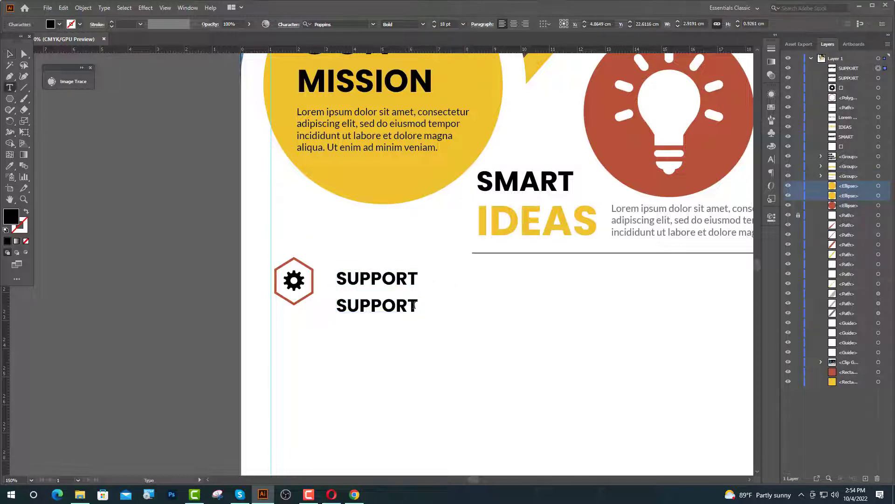
key(ctrl+a)
double_click(443, 25)
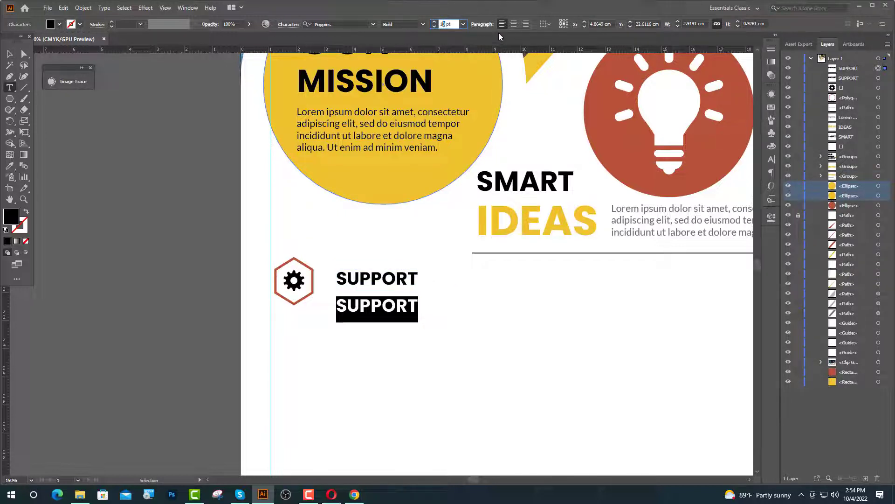
text(16)
key(Return)
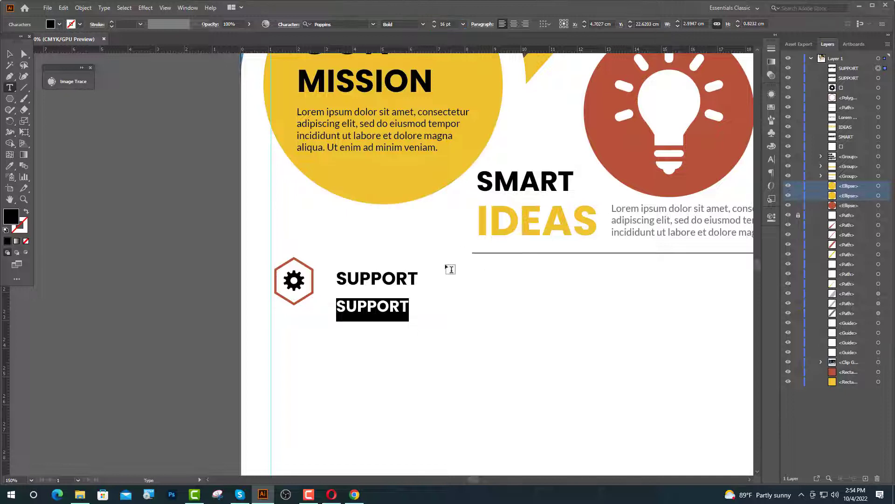
Change the copied text to "DESIGN" and set its weight to Medium
text(DESIG)
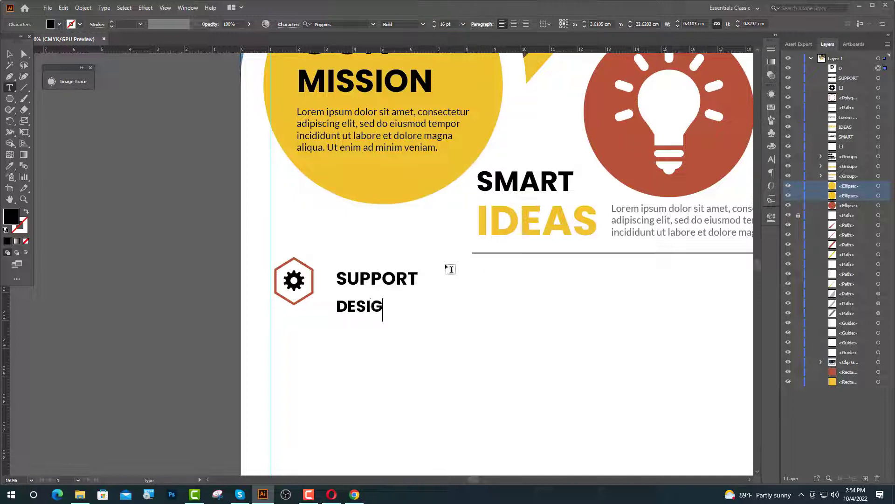
text(N)
key(Escape)
click(422, 24)
click(402, 119)
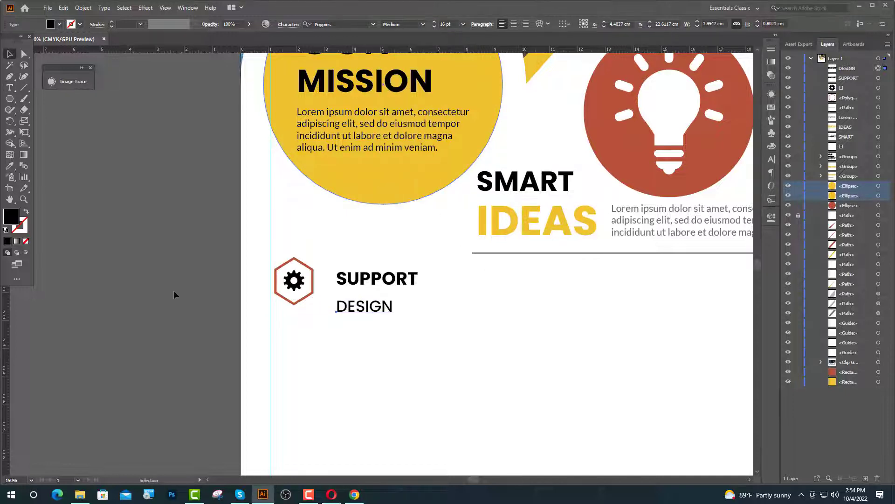
Tighten the gap between "SUPPORT" and "DESIGN", group them and place the group beside the hexagon
click(154, 280)
scroll(366, 310, up, 2)
drag(318, 312, 326, 294)
scroll(389, 276, down, 2)
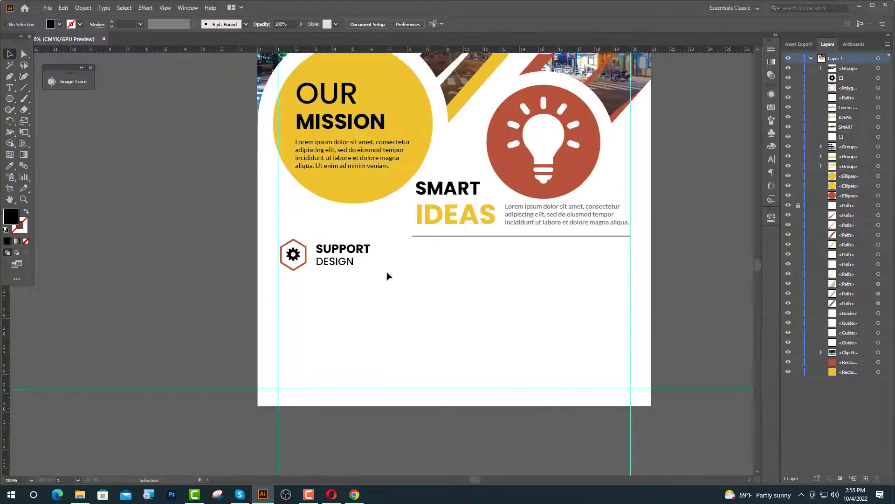
scroll(387, 272, up, 1)
scroll(387, 272, down, 2)
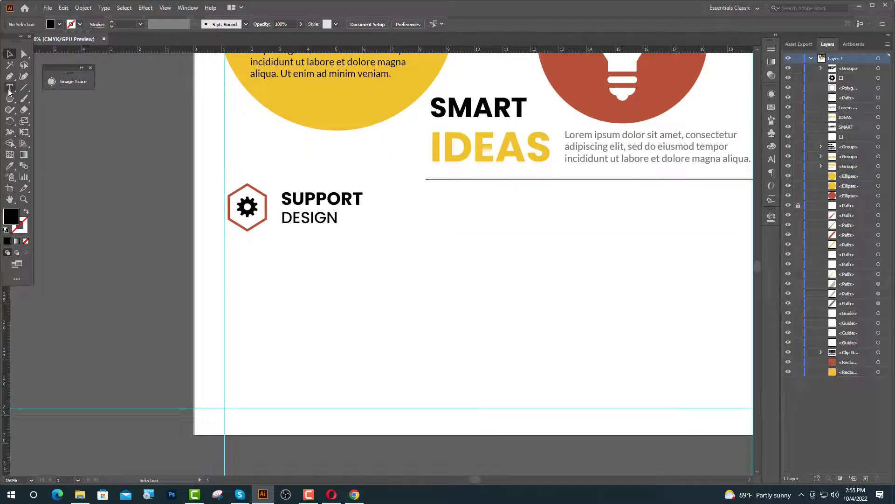
Add a 10 pt placeholder text line below the hexagon and match its style to the grey SMART IDEAS paragraph with the Eyedropper
click(9, 88)
click(240, 273)
double_click(443, 24)
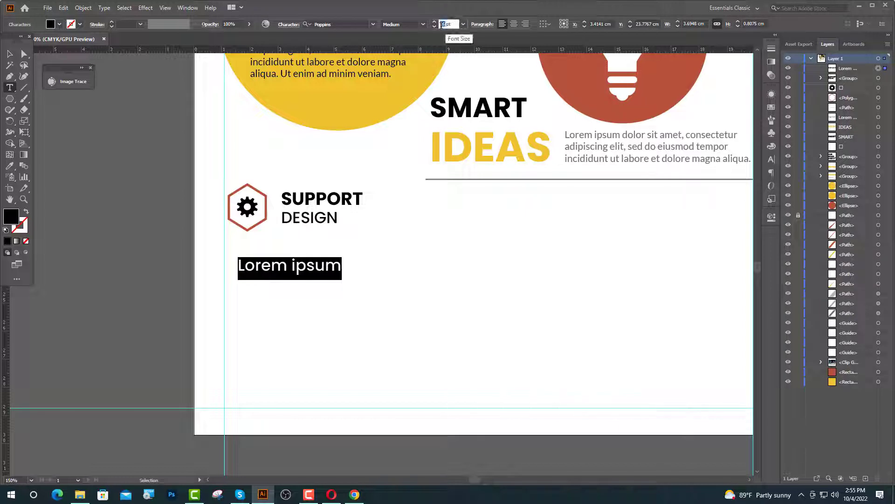
text(10)
key(Return)
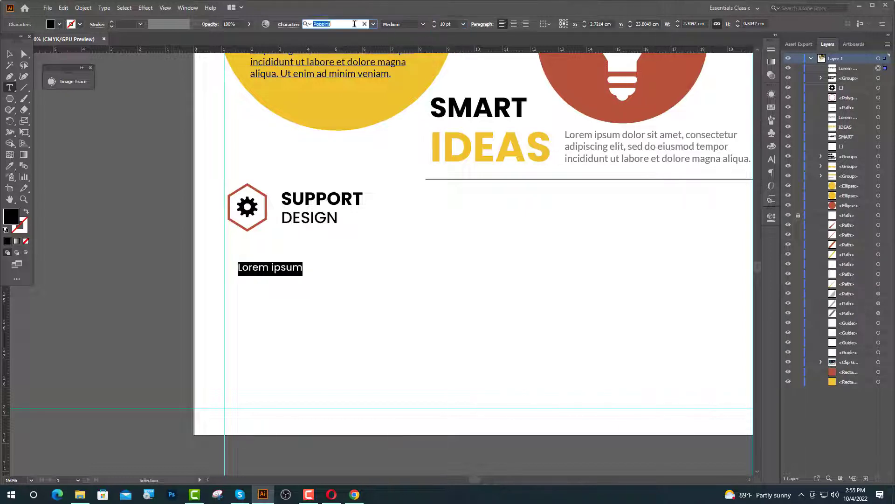
key(i)
click(640, 149)
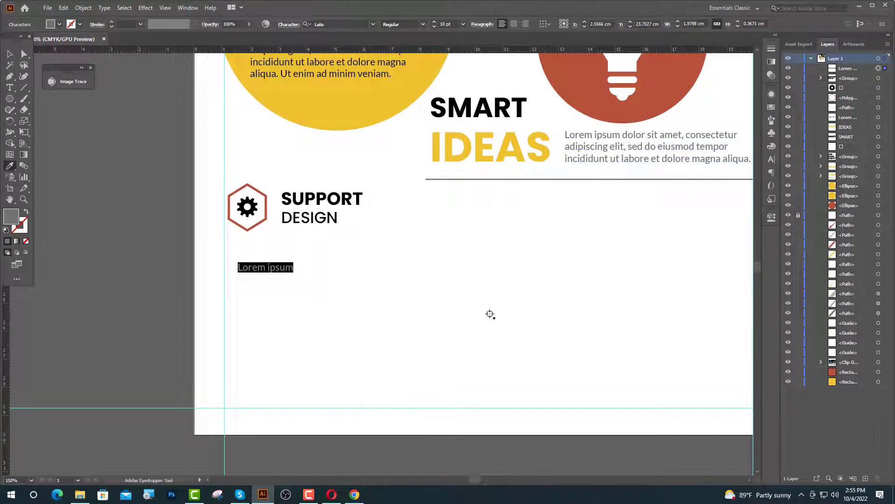
Copy the first sentence under "Why do we use it?" on lipsum.com and paste it over the placeholder in Illustrator
click(354, 494)
click(173, 8)
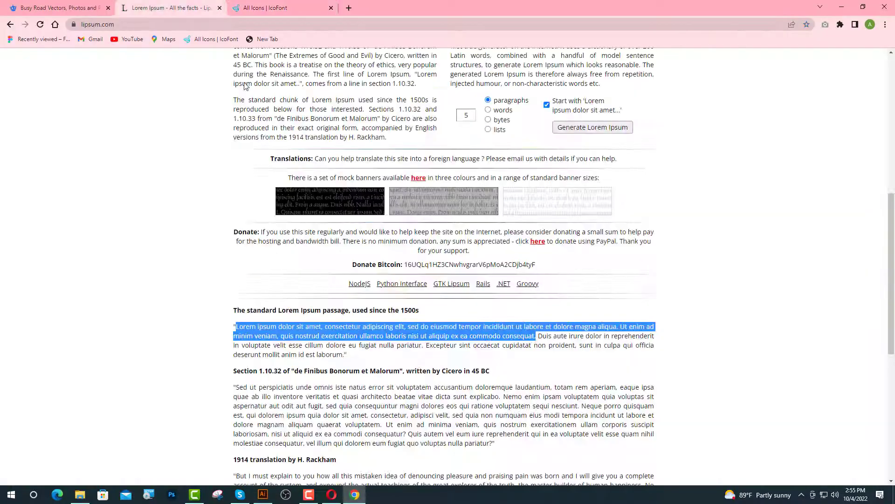
click(512, 264)
scroll(683, 286, up, 8)
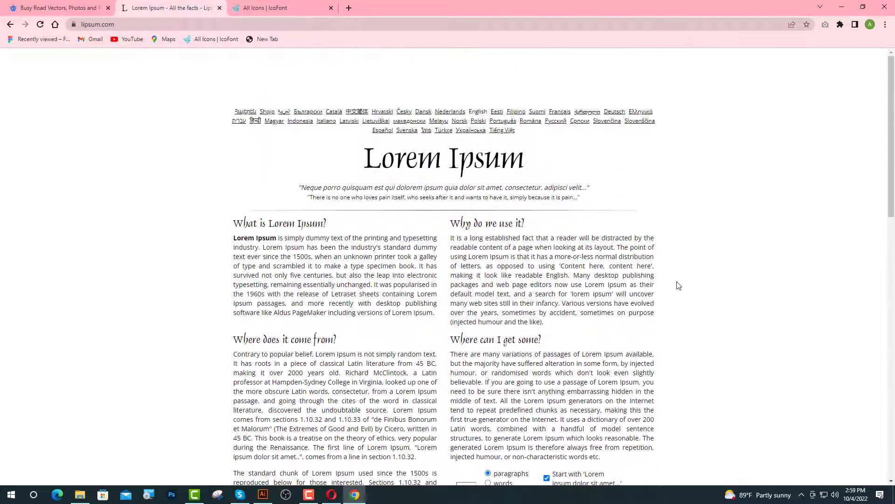
drag(615, 249, 479, 235)
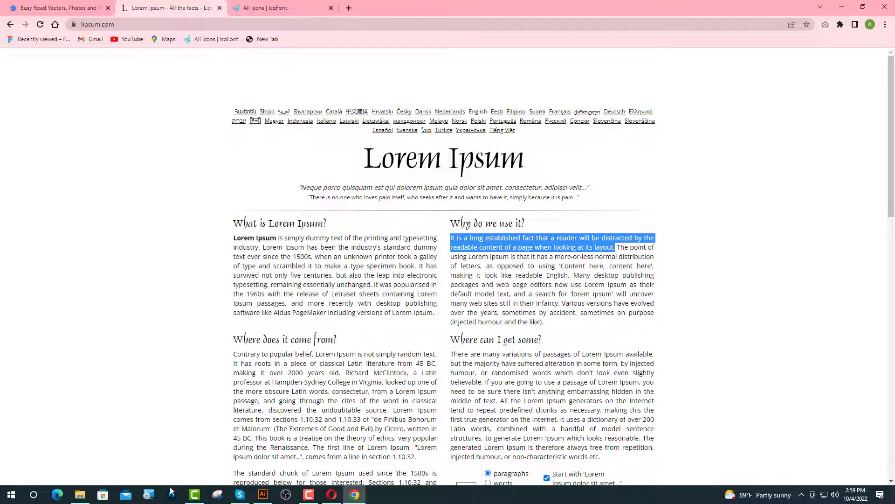
click(263, 495)
key(ctrl+v)
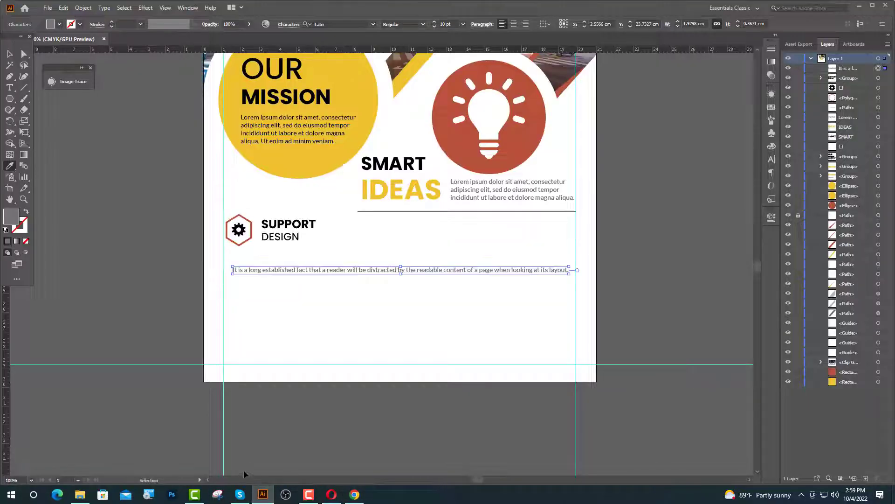
Break the pasted sentence into four lines, after "that", "by" and "page"
scroll(299, 271, up, 3)
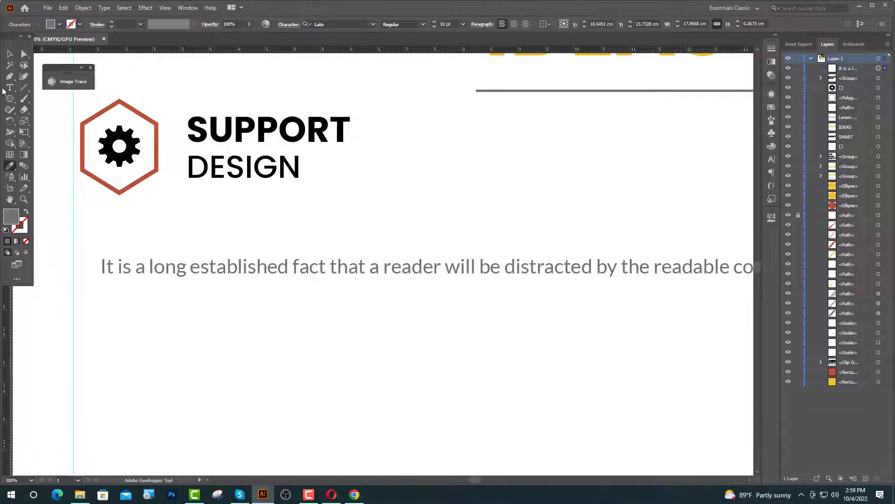
click(8, 88)
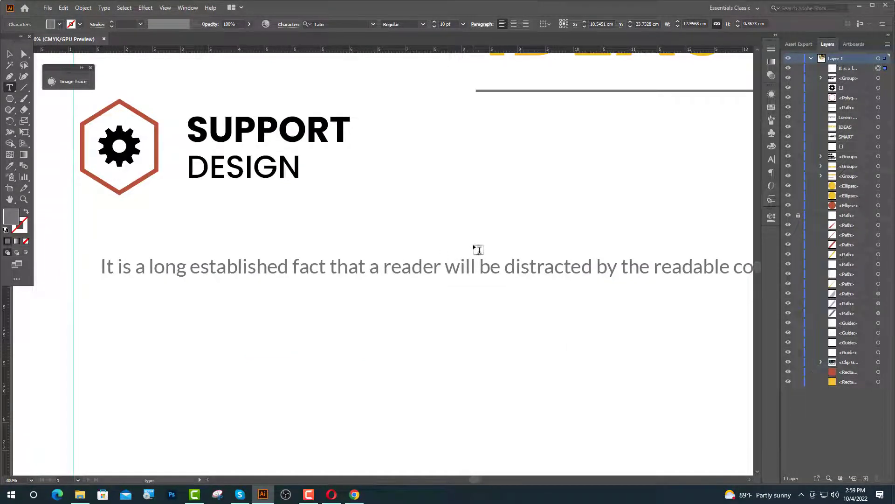
click(381, 267)
key(Return)
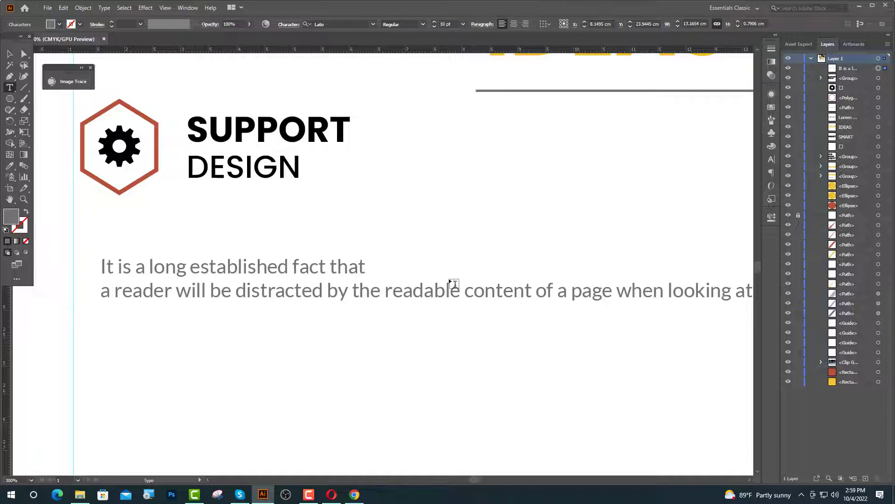
key(Return)
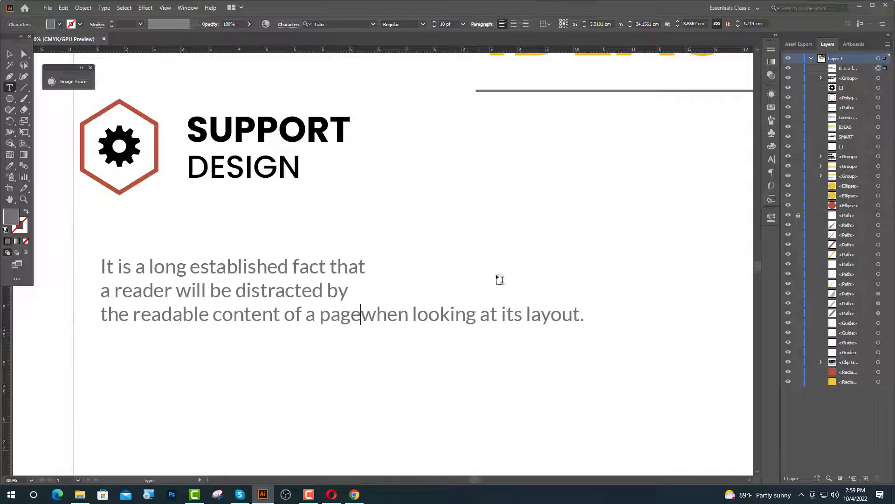
key(Return)
key(Escape)
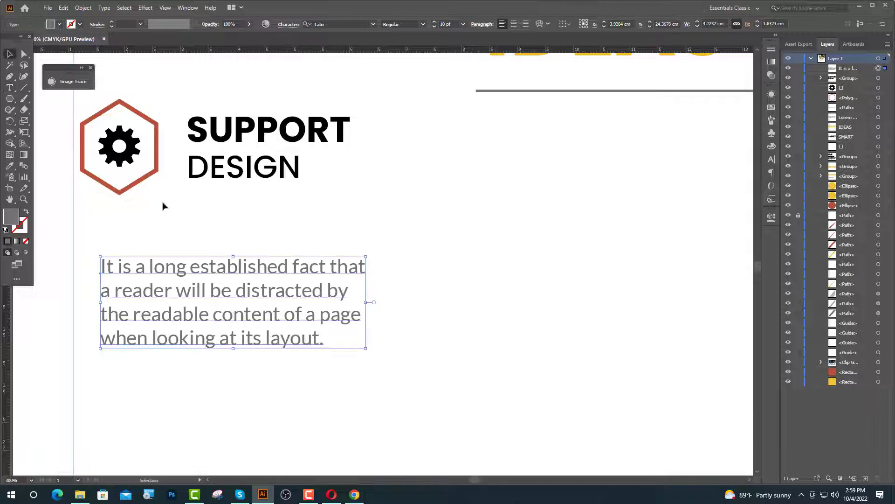
Align the paragraph's left edge with the hexagon's and move the paragraph up directly beneath the hexagon
shift+click(156, 179)
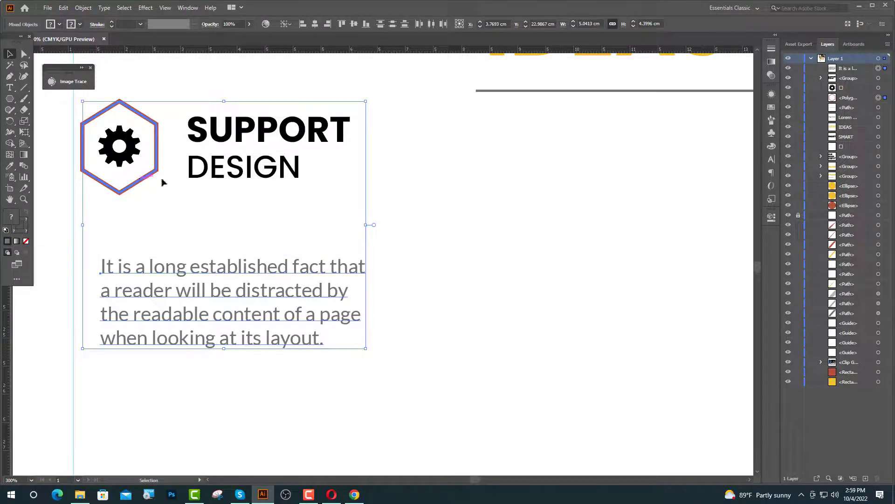
click(302, 24)
click(373, 93)
scroll(418, 272, down, 2)
scroll(429, 246, down, 1)
drag(306, 261, 305, 228)
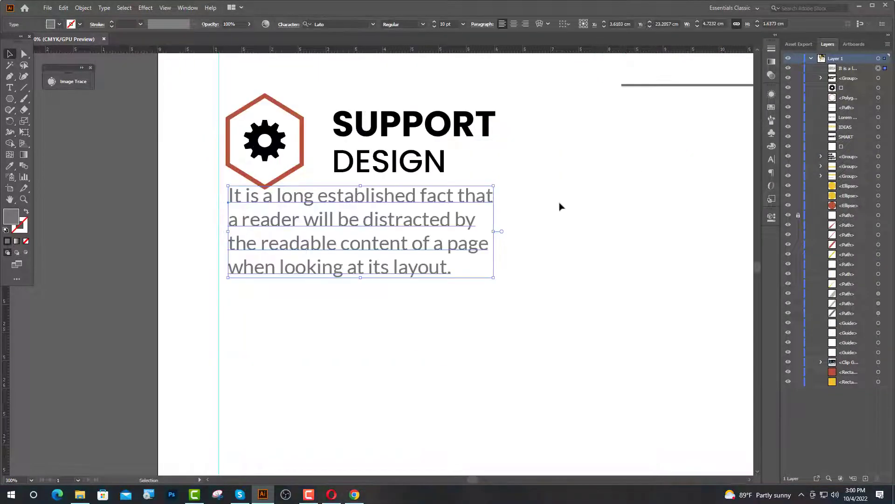
Move the four-line paragraph down to leave a gap beneath the hexagon
key(Down)
key(Down)
key(Down)
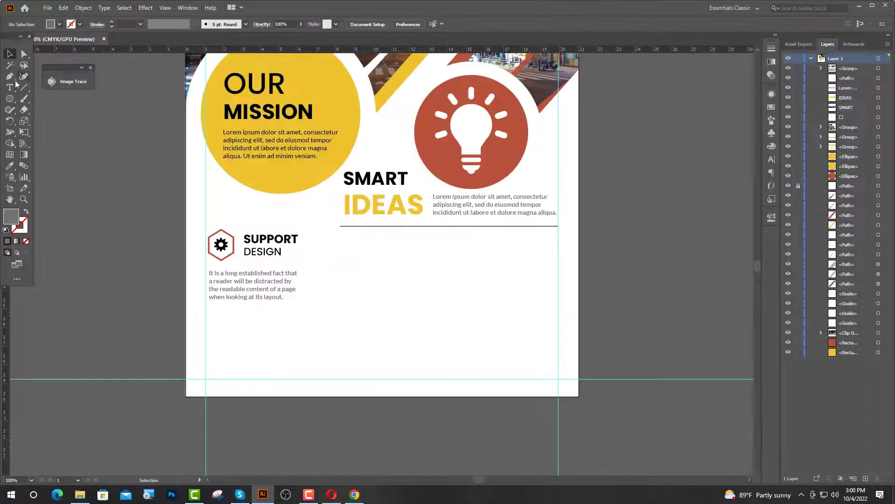
Draw a vertical line about 3.7 cm tall beside the SUPPORT DESIGN block with the Pen tool, giving it a grey stroke and no fill
click(9, 76)
scroll(275, 262, up, 2)
click(383, 206)
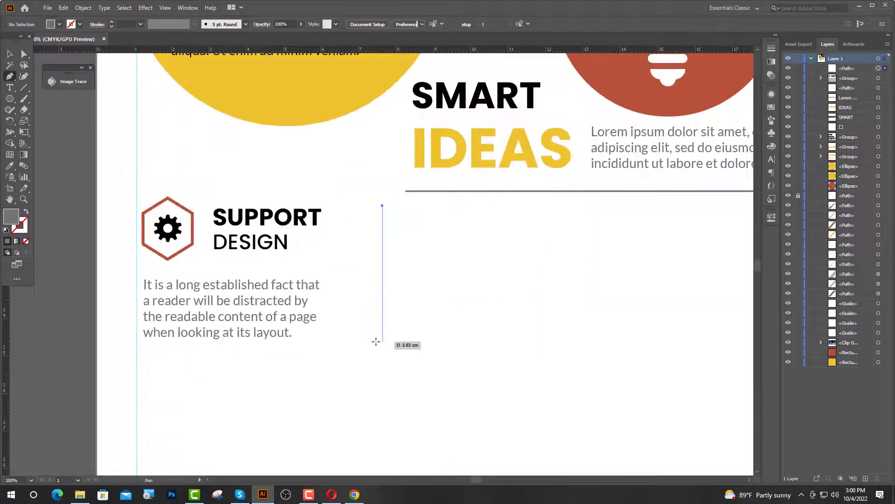
shift+click(382, 344)
click(8, 54)
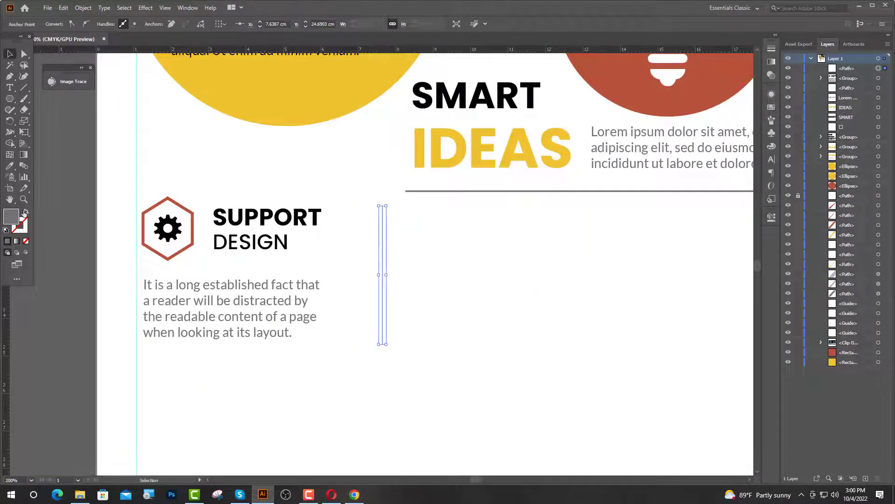
click(25, 212)
Position the vertical line as a divider just clear of the SUPPORT DESIGN heading and paragraph, at about X 6.9 cm
drag(383, 296, 364, 296)
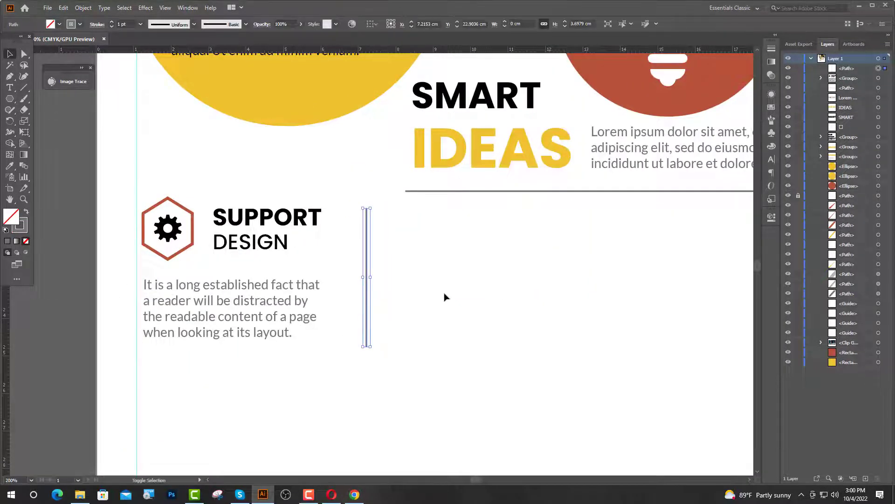
key(Left)
key(Left)
key(Left)
key(Left)
key(Left)
key(Left)
key(Left)
key(Left)
key(Left)
key(Left)
key(Left)
key(Left)
key(Left)
key(Left)
key(Left)
key(Left)
key(Left)
key(Left)
key(Left)
key(Left)
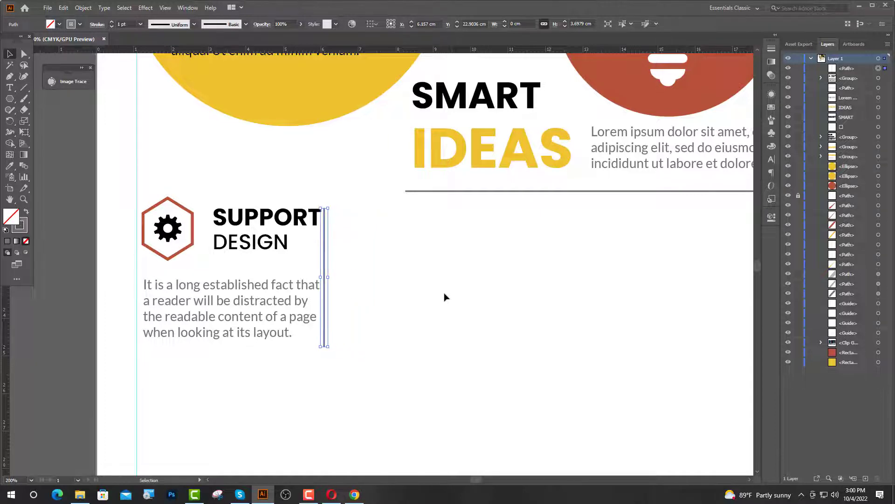
key(Left)
key(Left)
key(Left)
key(Right)
key(Right)
key(Right)
key(Right)
key(Right)
key(Right)
key(Right)
key(Right)
key(Right)
key(Right)
key(Right)
key(Right)
key(Right)
key(Right)
key(Right)
key(Right)
key(Right)
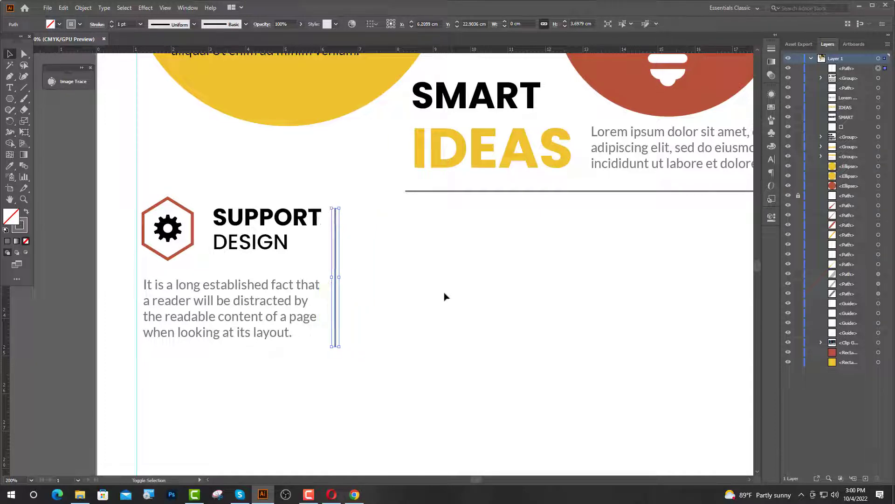
Duplicate the SUPPORT DESIGN block together with its divider line and place the copy as a second column after the divider
key(ctrl+minus)
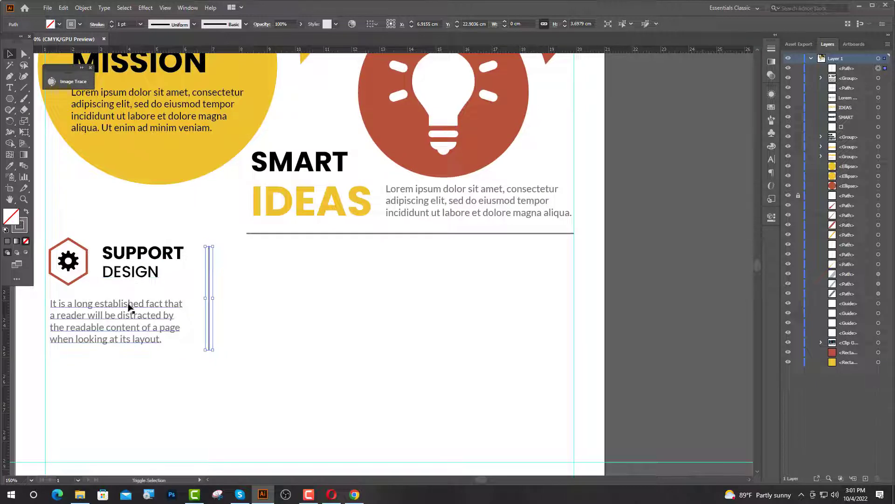
shift+click(140, 311)
drag(151, 317, 407, 310)
key(Right)
key(Right)
key(Right)
key(Right)
key(Right)
key(Right)
key(Right)
key(Right)
key(Right)
key(Right)
key(Right)
key(Right)
key(Right)
key(Right)
key(Right)
key(Right)
key(Right)
key(Right)
key(Right)
key(Right)
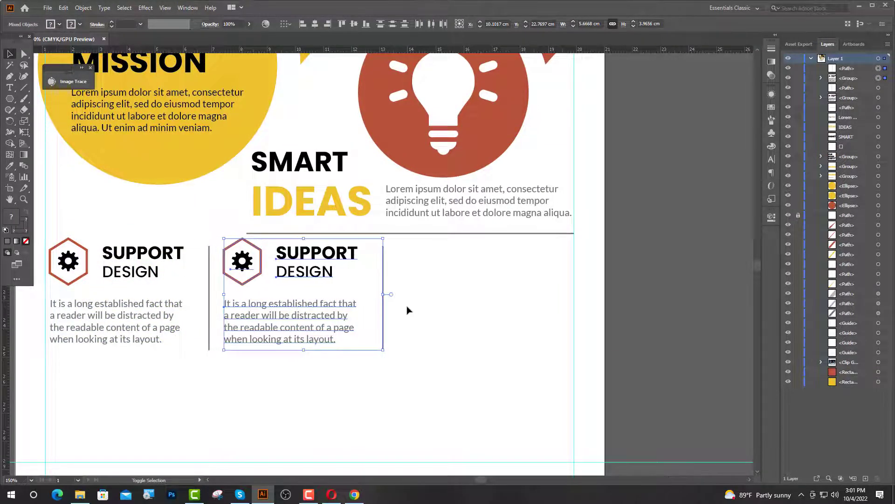
Duplicate the second block and its divider as a third column, spaced evenly up to the page's margin guide
alt+drag(338, 317, 488, 319)
key(Right)
key(Right)
key(Right)
key(Right)
key(Right)
key(Right)
key(Right)
key(Right)
key(Right)
key(Right)
key(Right)
key(Right)
key(Right)
key(Right)
key(Right)
key(Right)
key(Right)
key(Right)
key(Right)
key(Right)
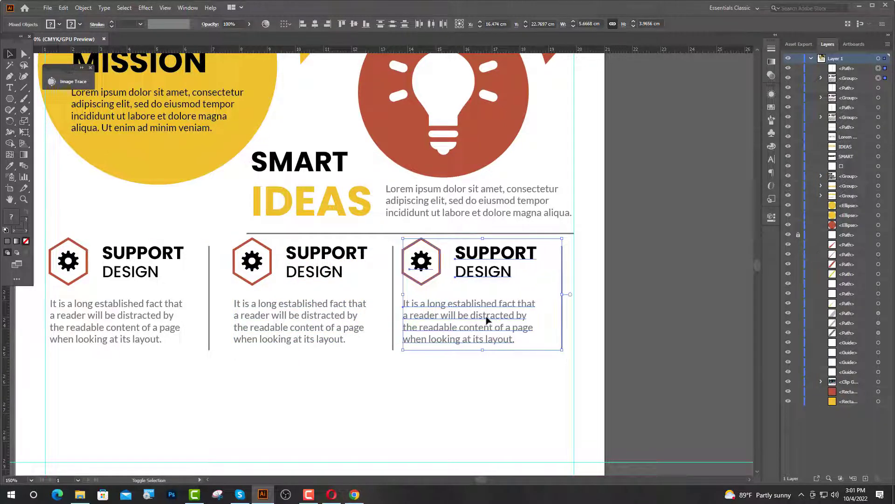
Delete the divider line after the third SUPPORT DESIGN block
click(565, 306)
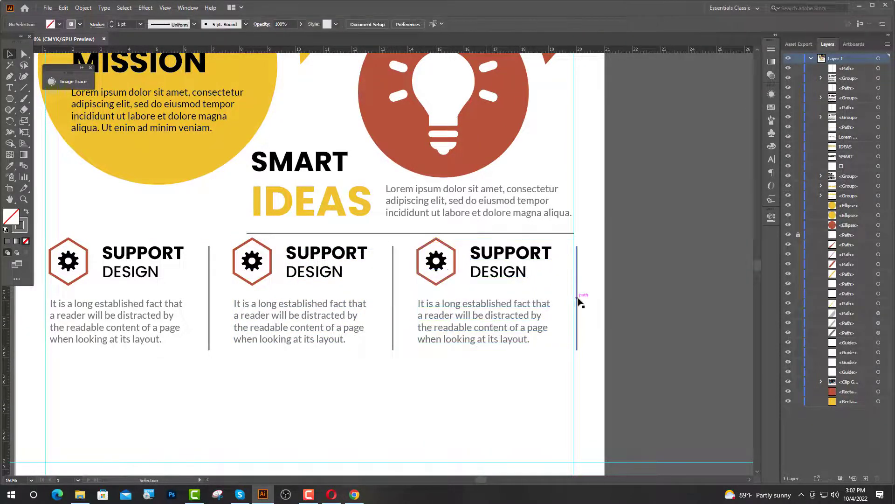
click(578, 301)
key(Delete)
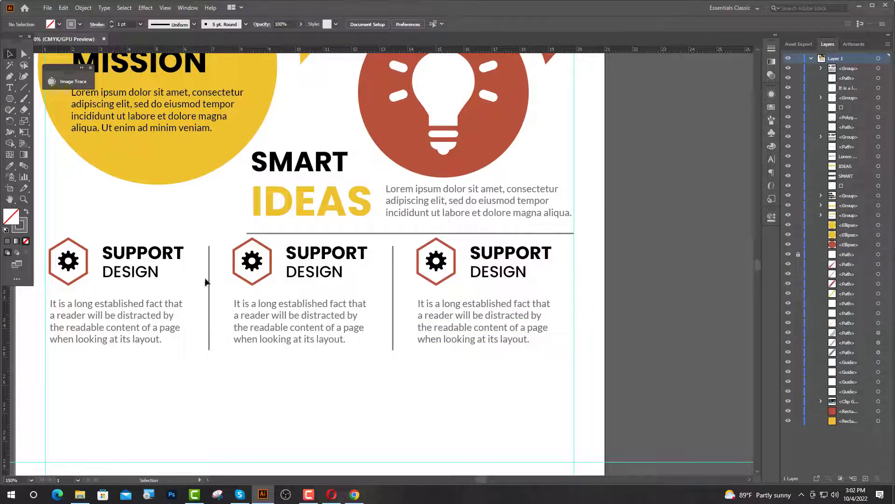
Recolour the middle hexagon's outline with the yellow of the mission circle, keeping no fill, and set its stroke to 2 pt
click(261, 283)
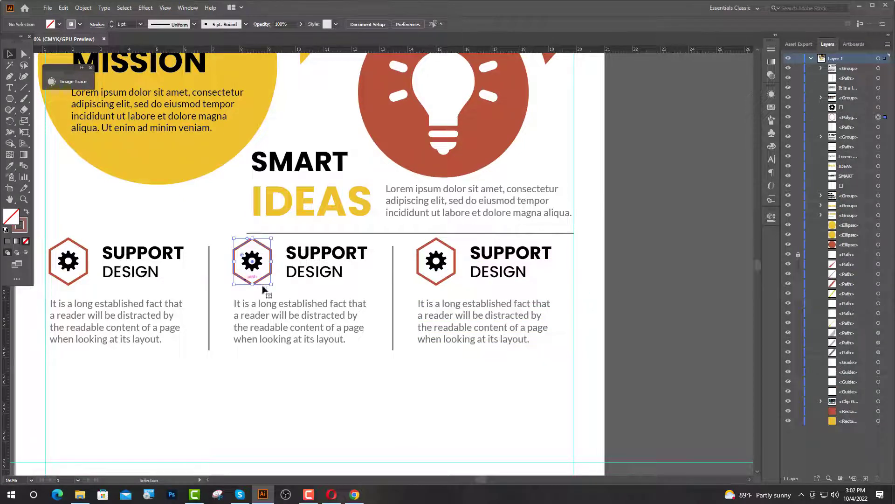
click(9, 166)
click(158, 166)
key(shift+x)
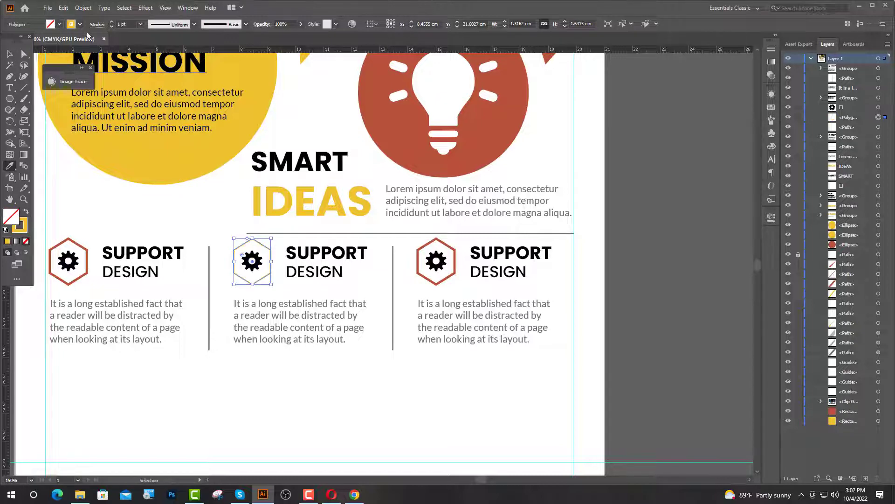
click(112, 22)
key(v)
key(ctrl+shift+a)
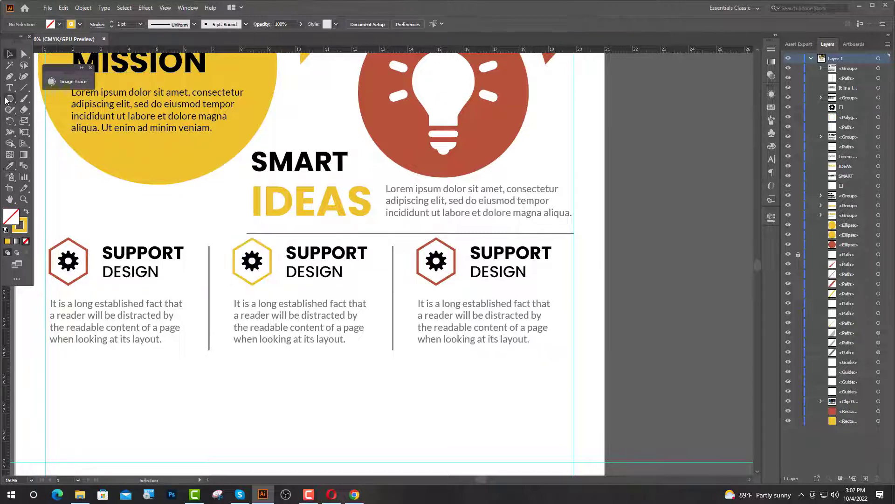
Select the middle hexagon's gear glyph, switch to IcoFont in the browser, search for USER and open the user-alt-7 icon
key(t)
click(257, 259)
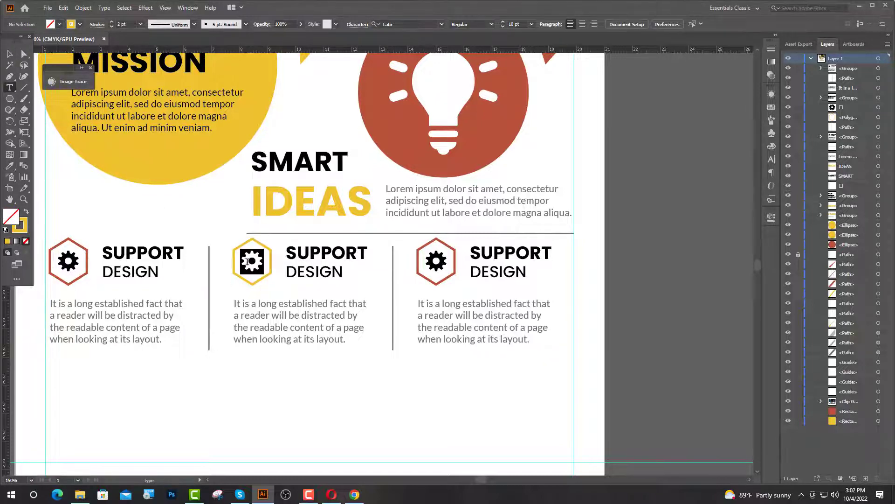
key(alt+Tab)
click(257, 6)
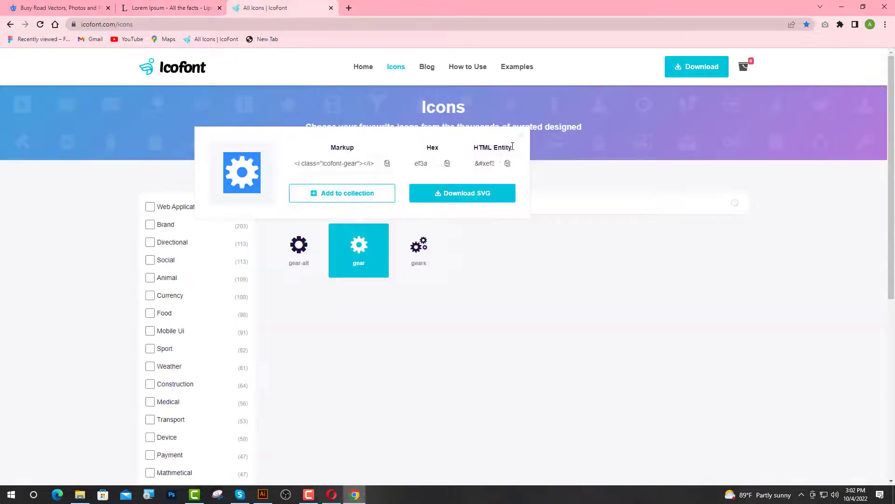
click(522, 140)
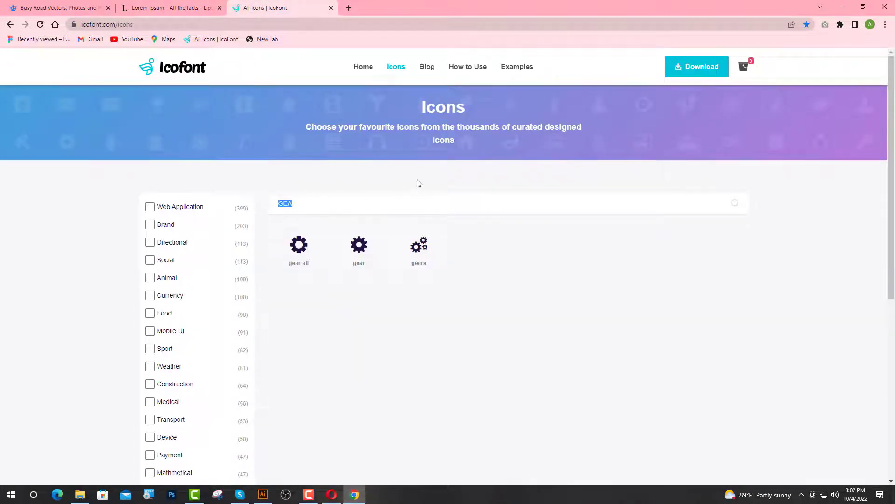
text(SER)
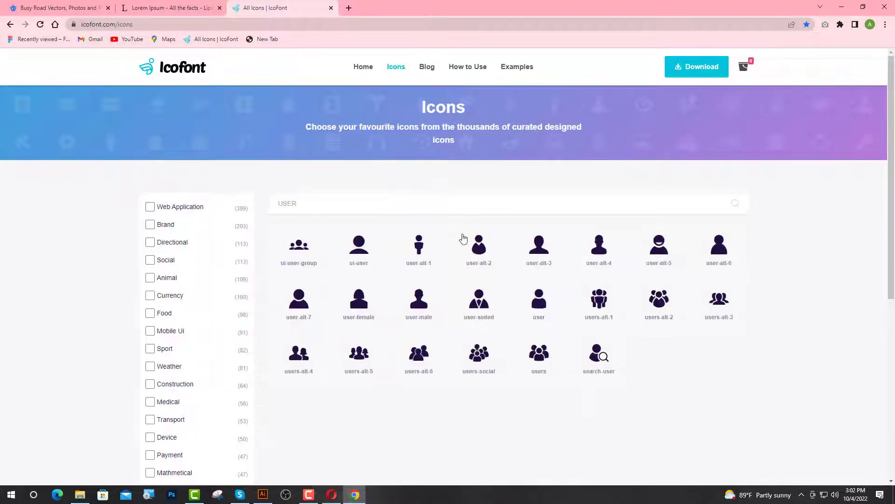
click(298, 302)
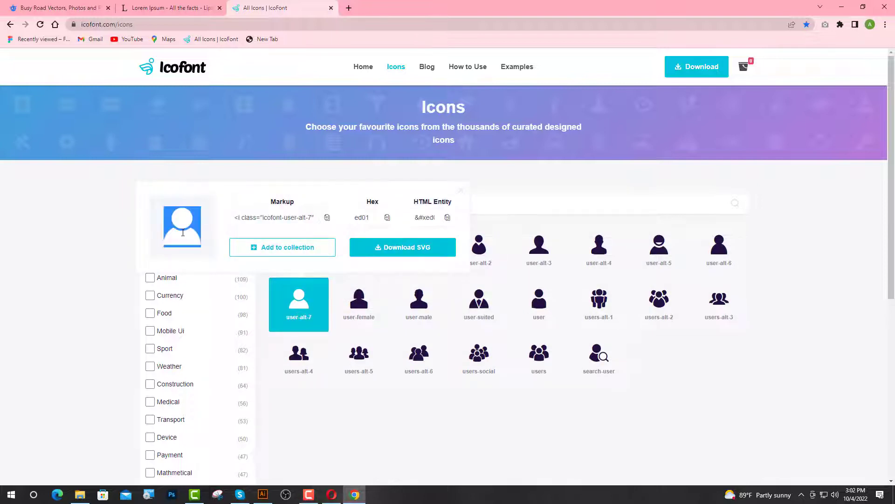